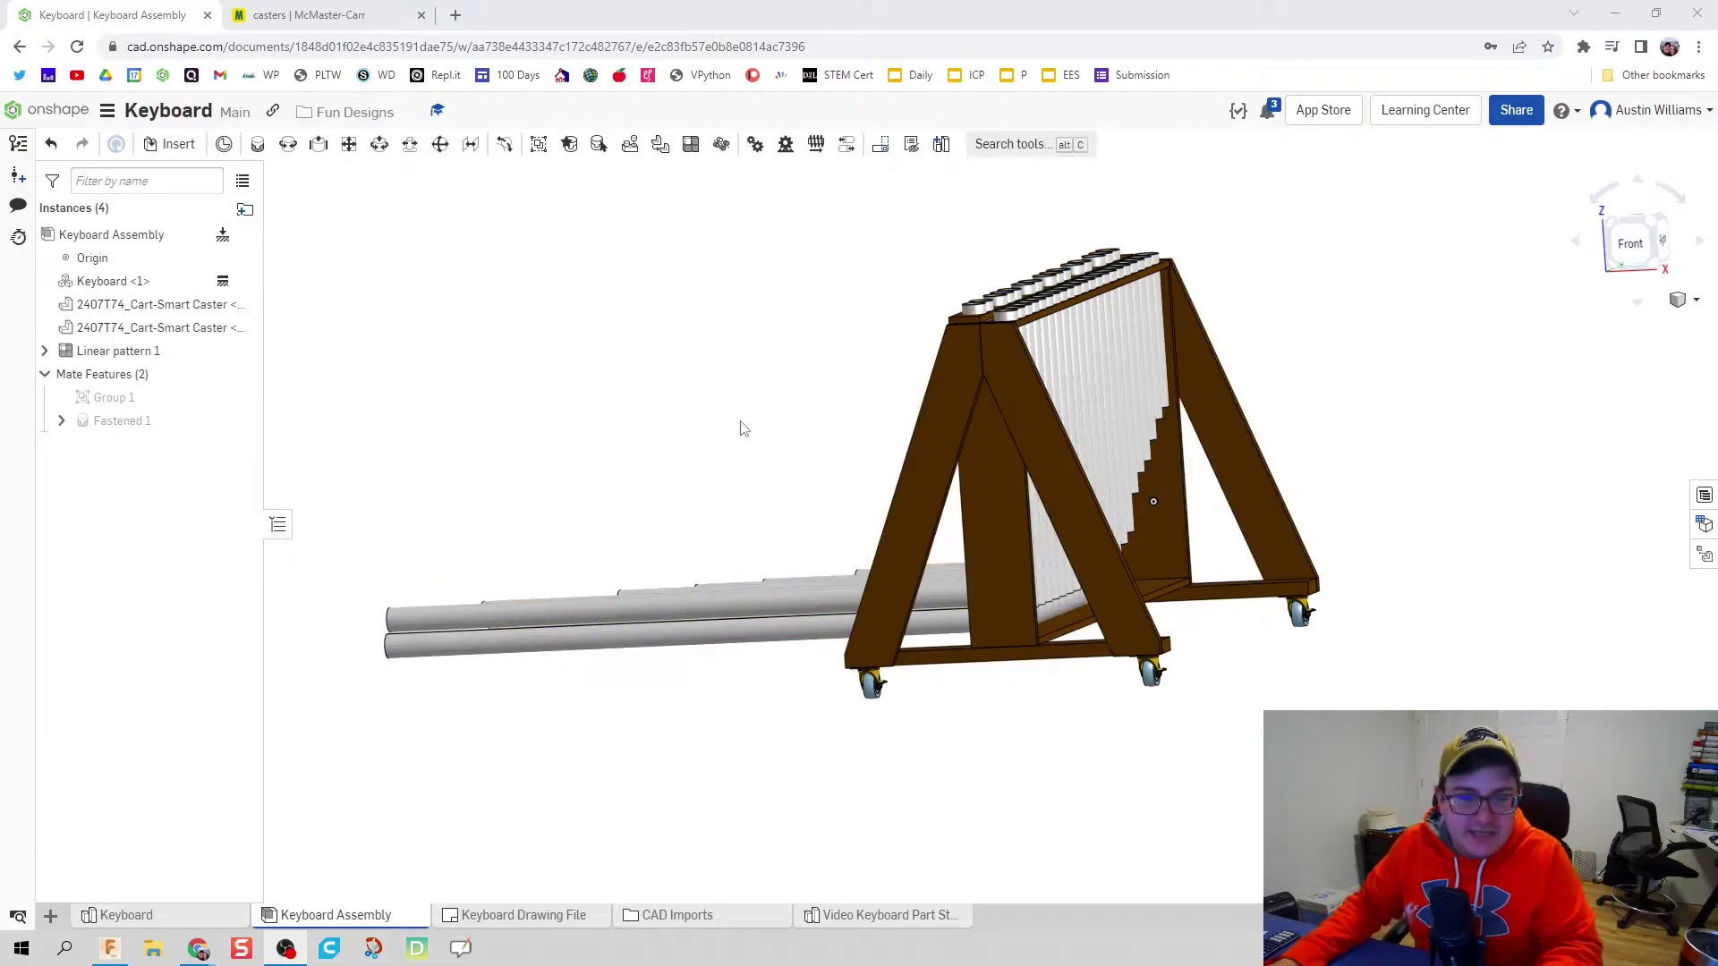
Step: Orbit the assembly and briefly hide the keyboard to inspect the casters
{"action": "right_click_drag", "start_coordinate": [741, 429], "coordinate": [829, 471]}
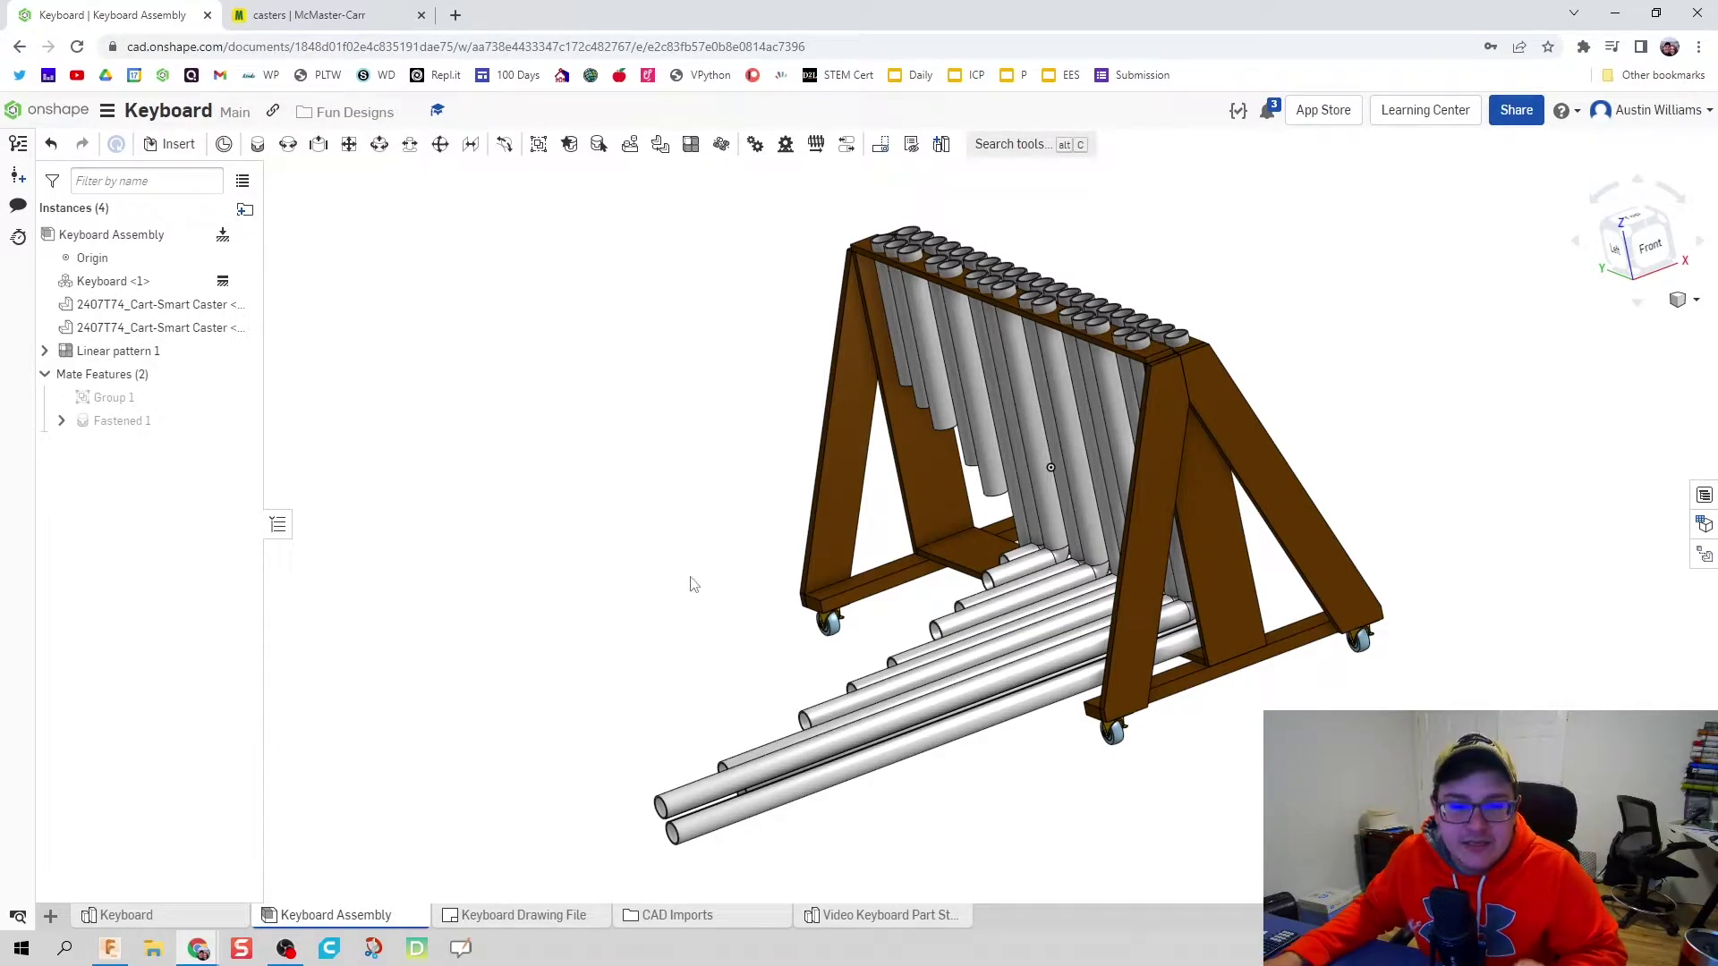
{"action": "mouse_move", "coordinate": [694, 584]}
{"action": "right_mouse_down"}
{"action": "mouse_move", "coordinate": [679, 548]}
{"action": "mouse_move", "coordinate": [667, 595]}
{"action": "right_mouse_up"}
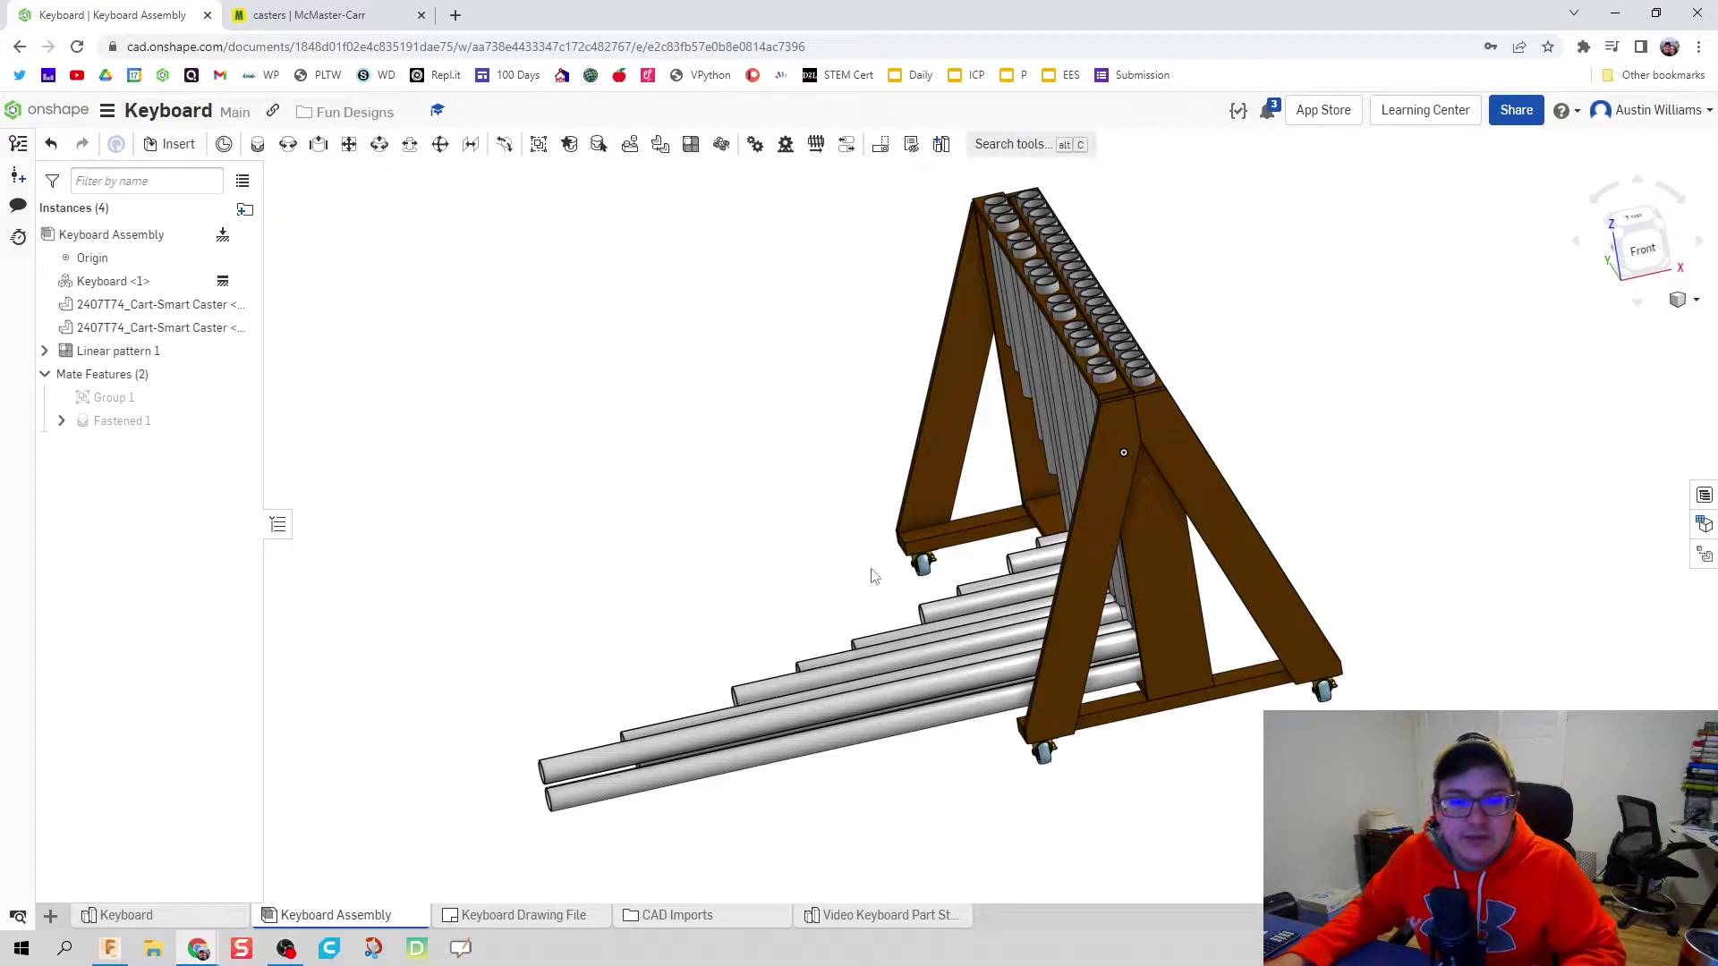
{"action": "right_click_drag", "start_coordinate": [874, 575], "coordinate": [1015, 528]}
{"action": "right_click_drag", "start_coordinate": [990, 447], "coordinate": [1003, 515]}
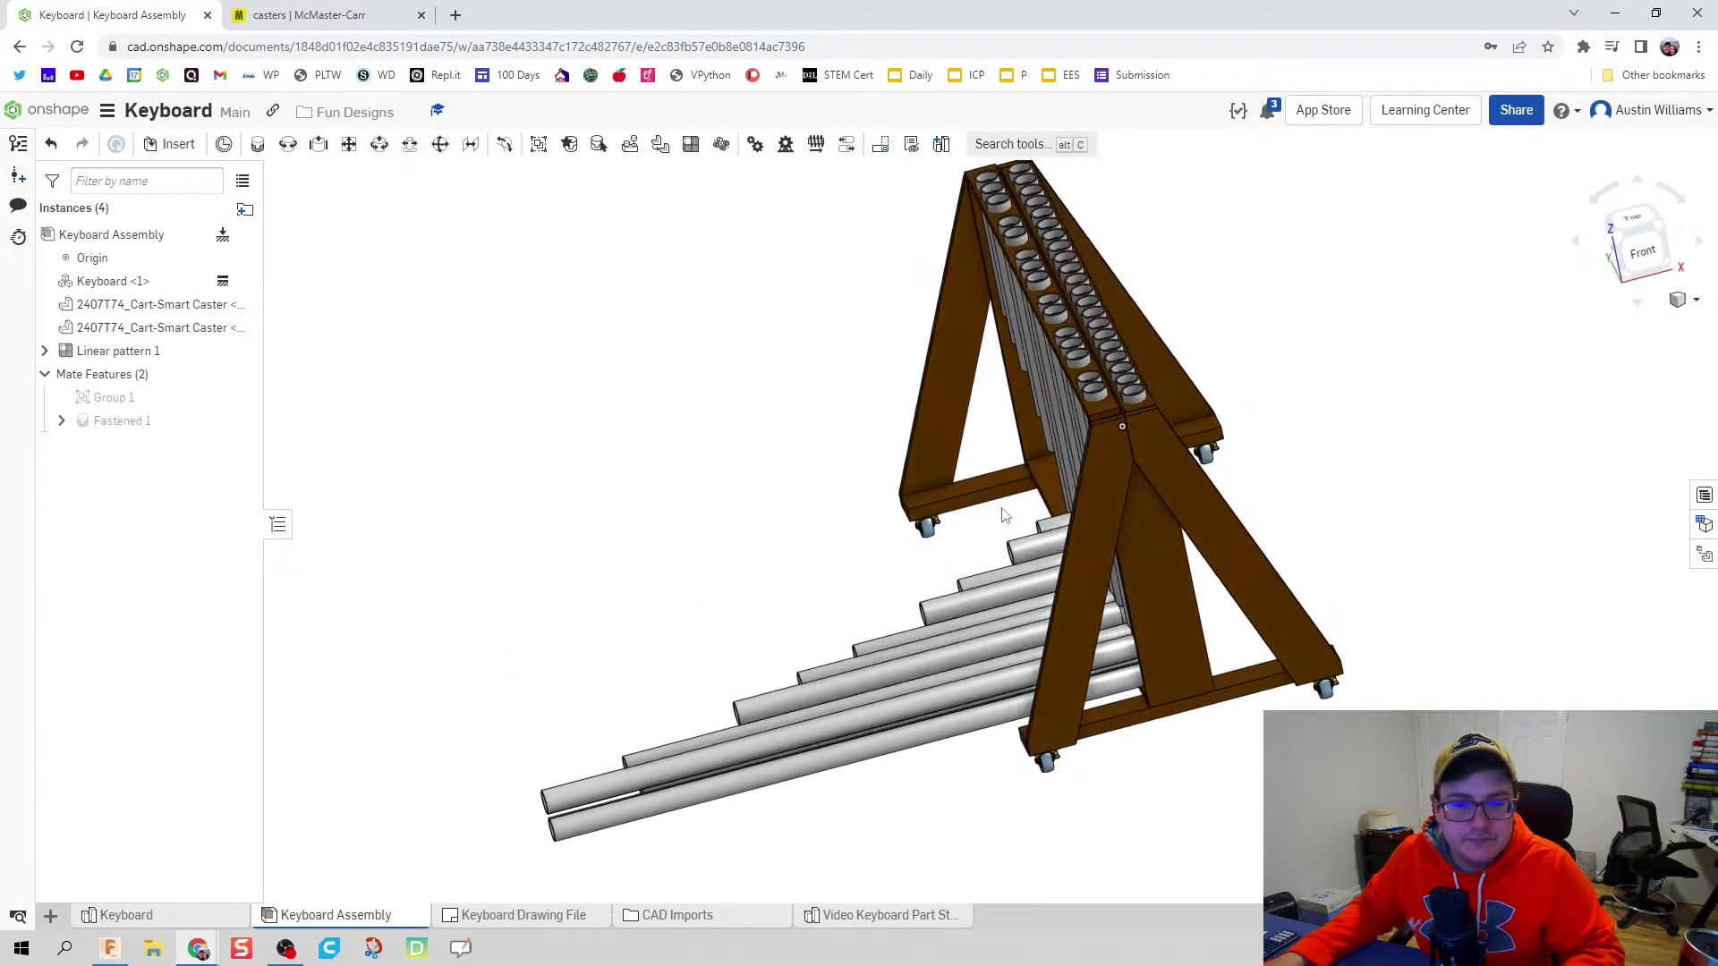
{"action": "scroll", "coordinate": [832, 426], "scroll_direction": "up", "scroll_amount": 2}
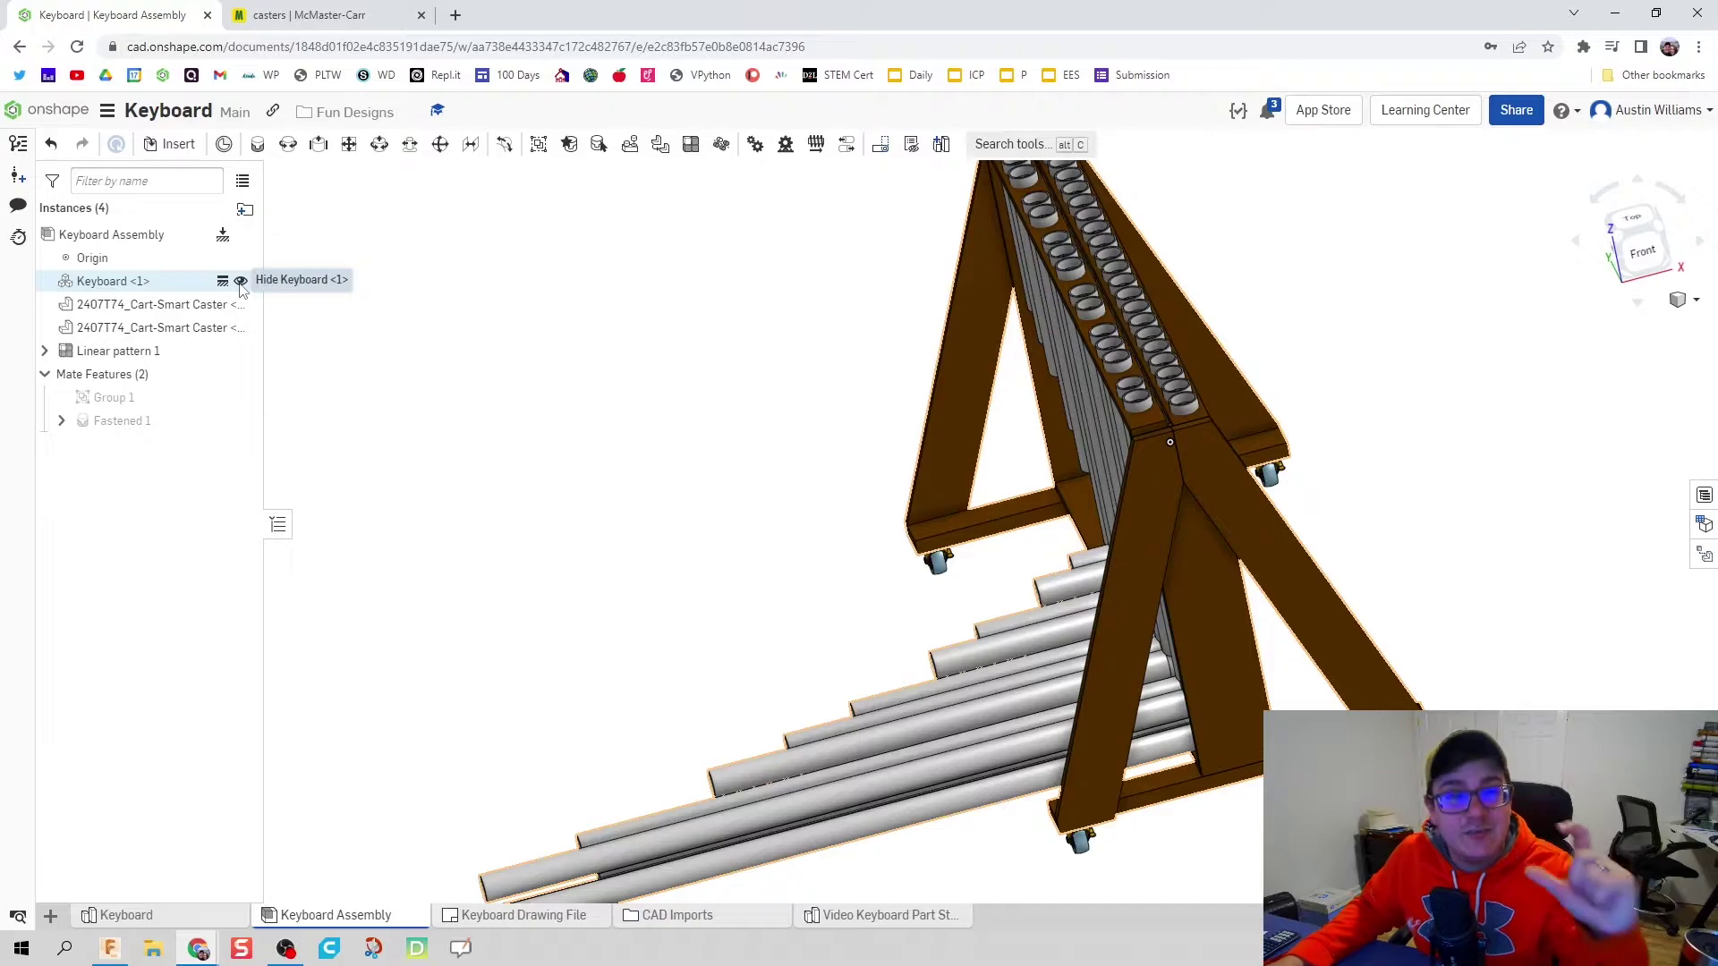
{"action": "left_click", "coordinate": [241, 281]}
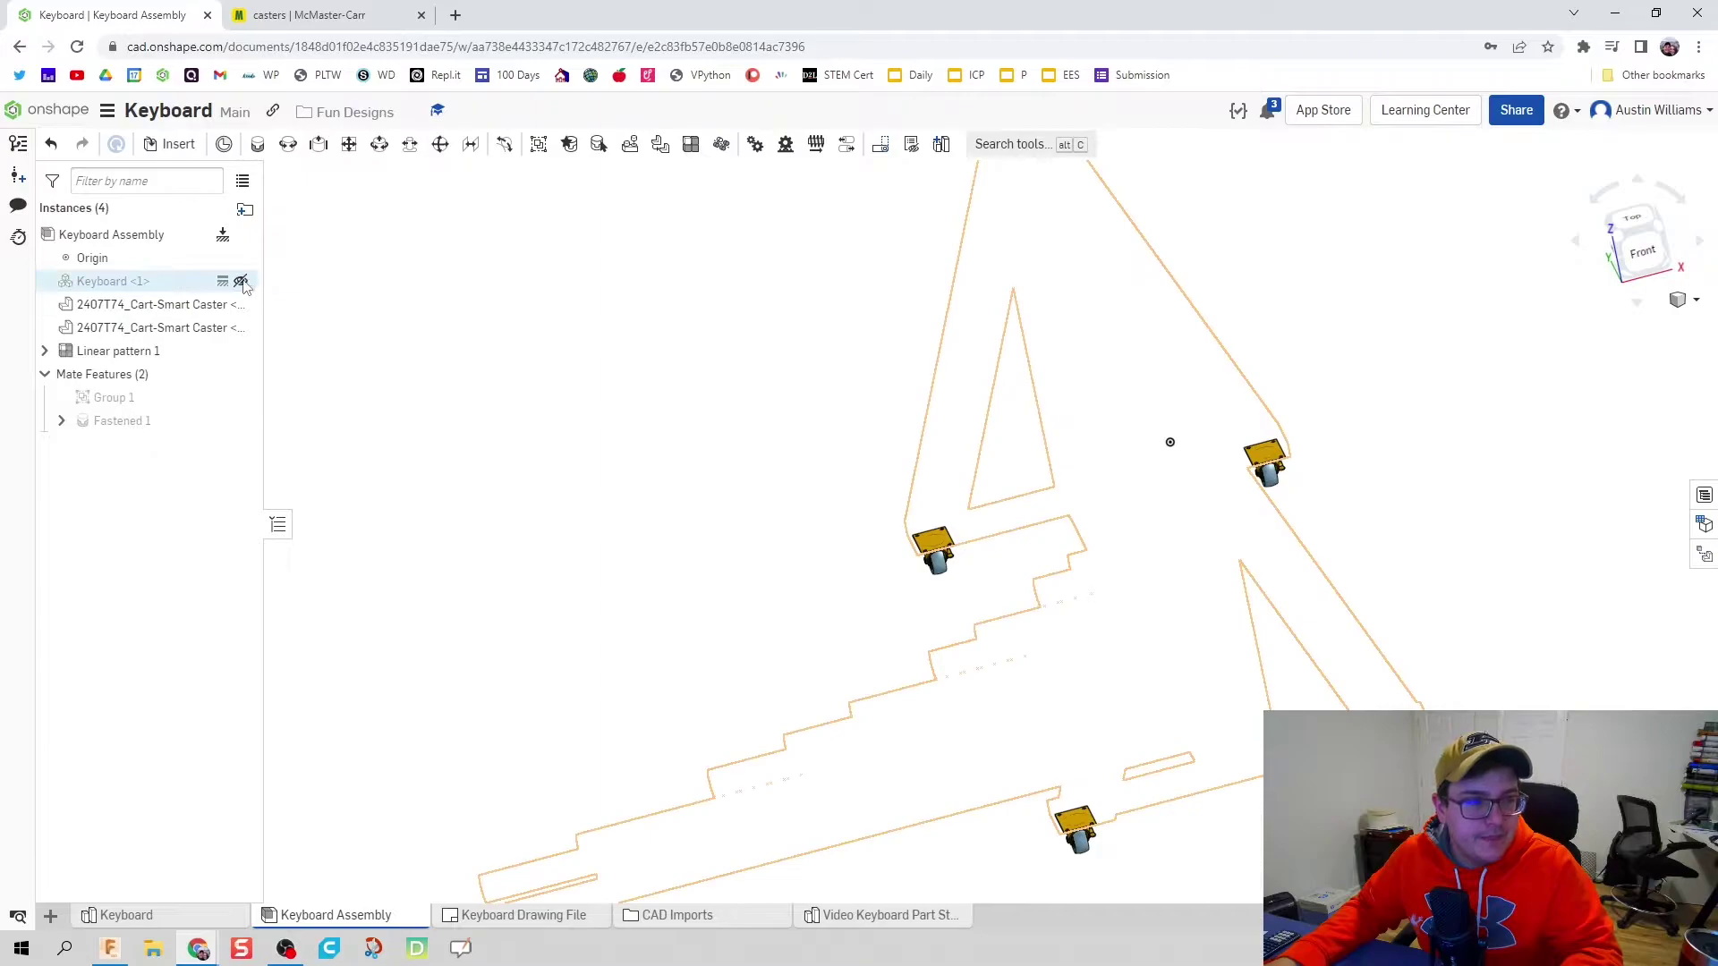
{"action": "left_click", "coordinate": [244, 281]}
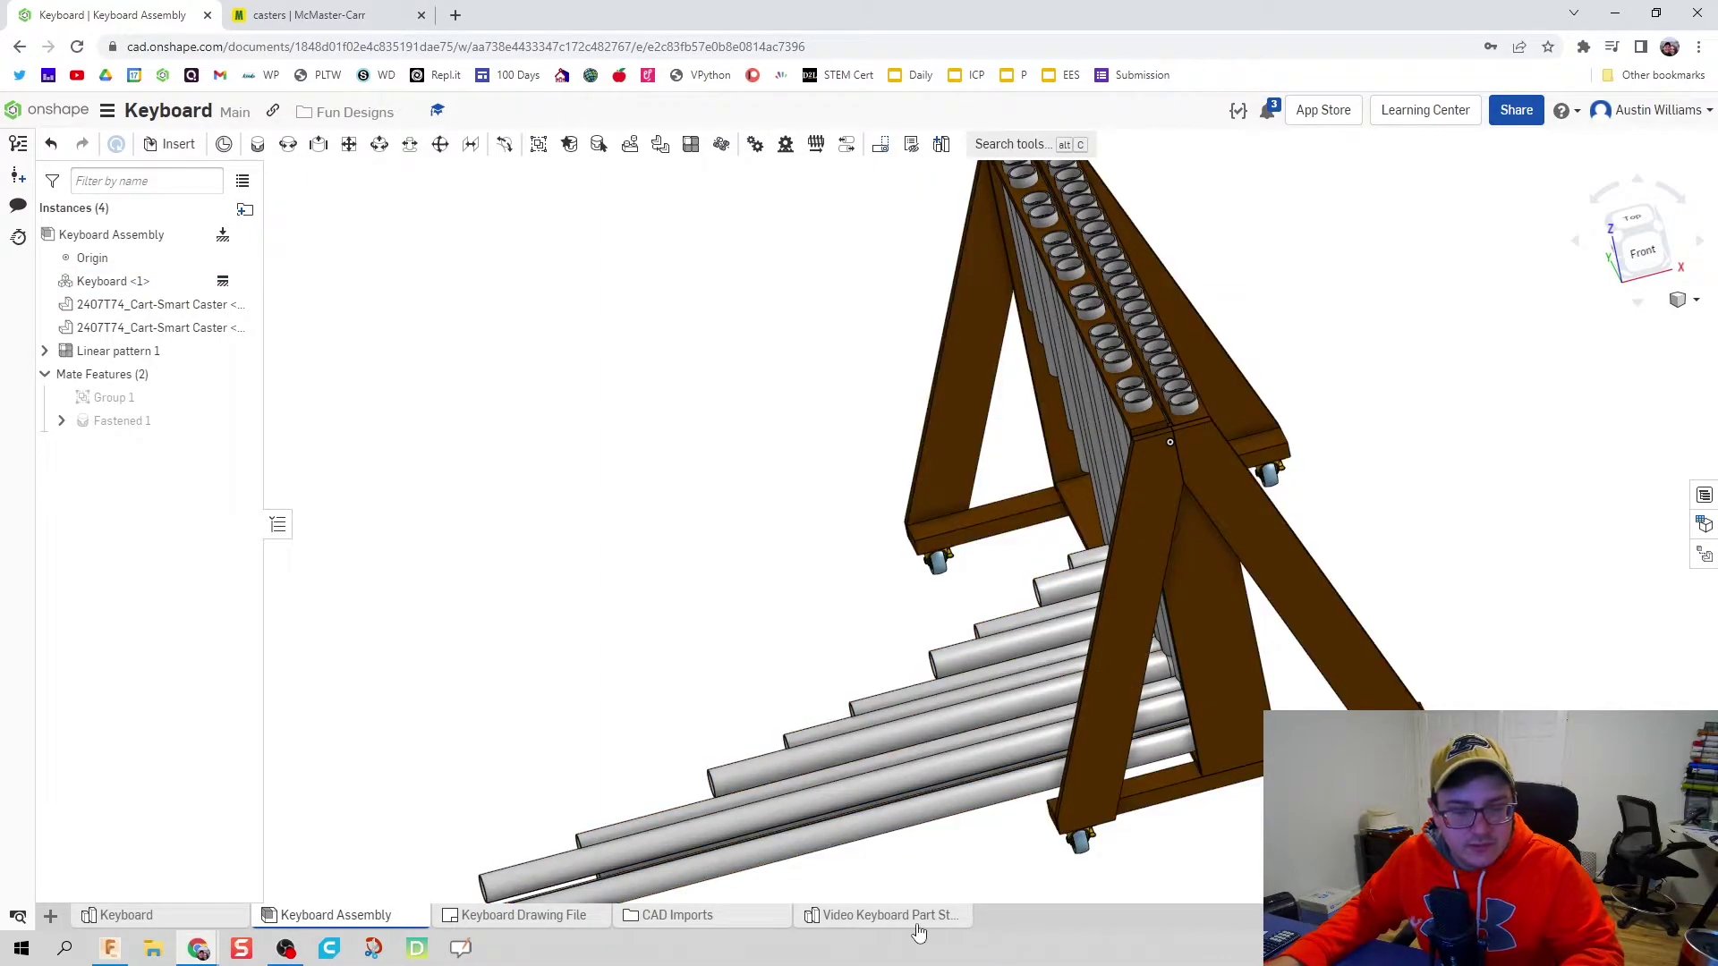
Step: In the Video Keyboard Part Studio, combine all box-selected parts into a composite part
{"action": "left_click", "coordinate": [895, 916]}
{"action": "right_click_drag", "start_coordinate": [677, 669], "coordinate": [680, 501]}
{"action": "left_click_drag", "start_coordinate": [417, 197], "coordinate": [1388, 806]}
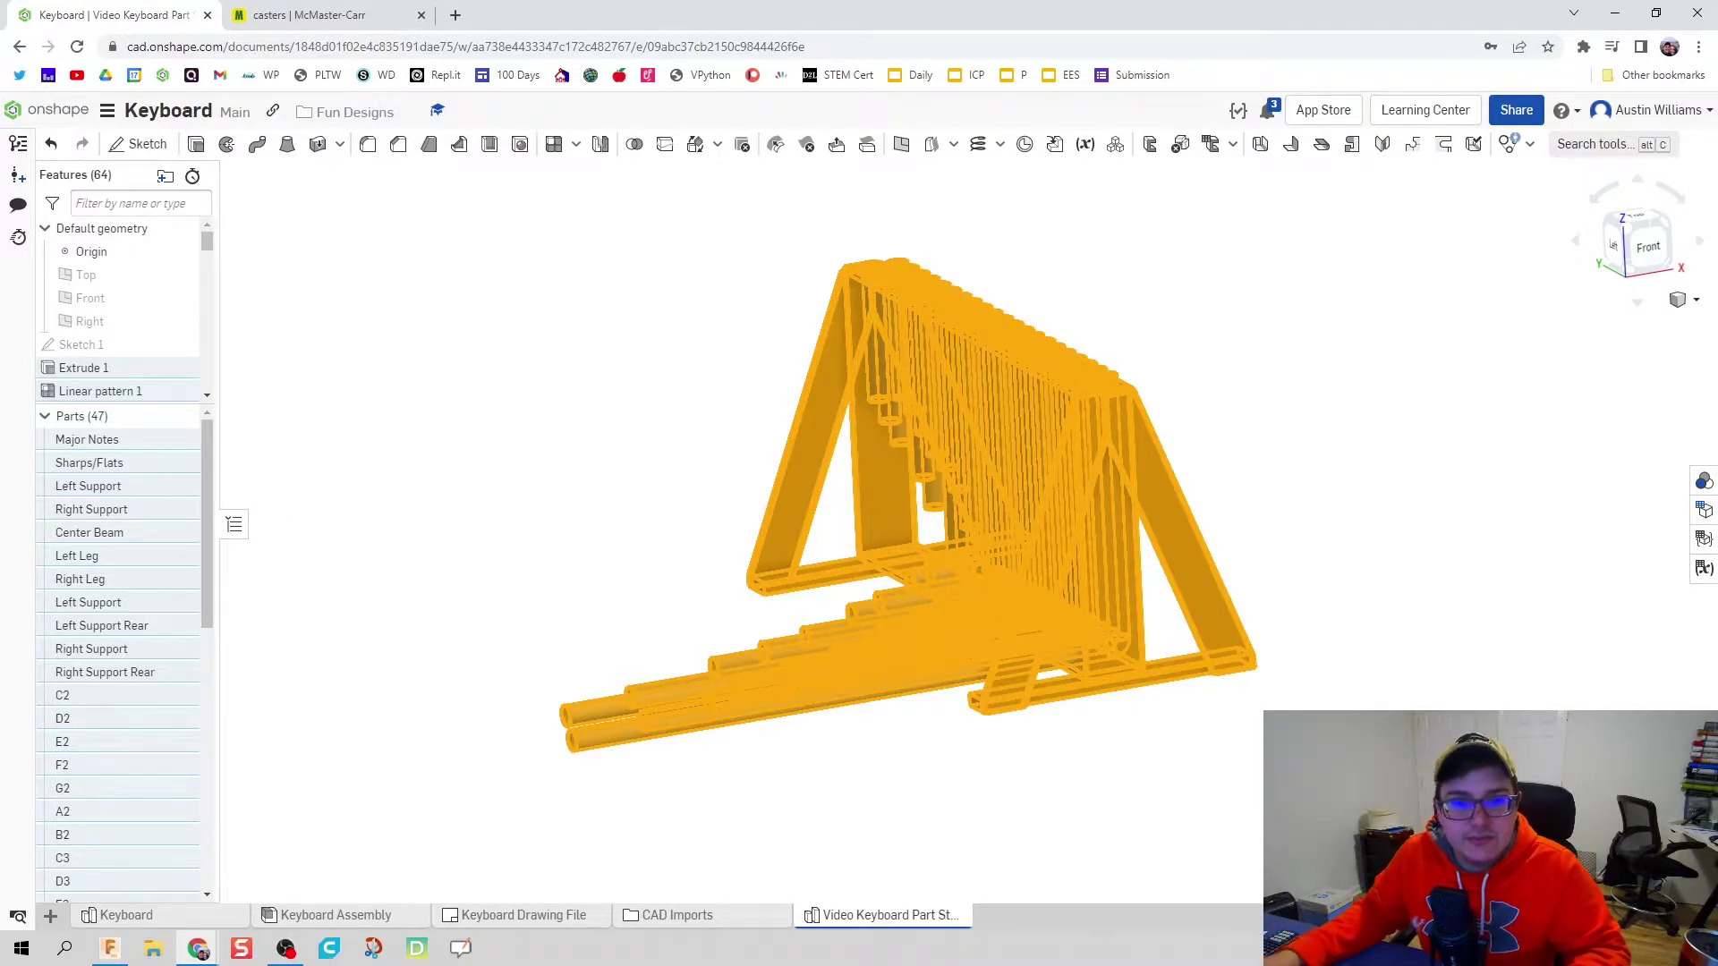
{"action": "left_click", "coordinate": [1115, 148]}
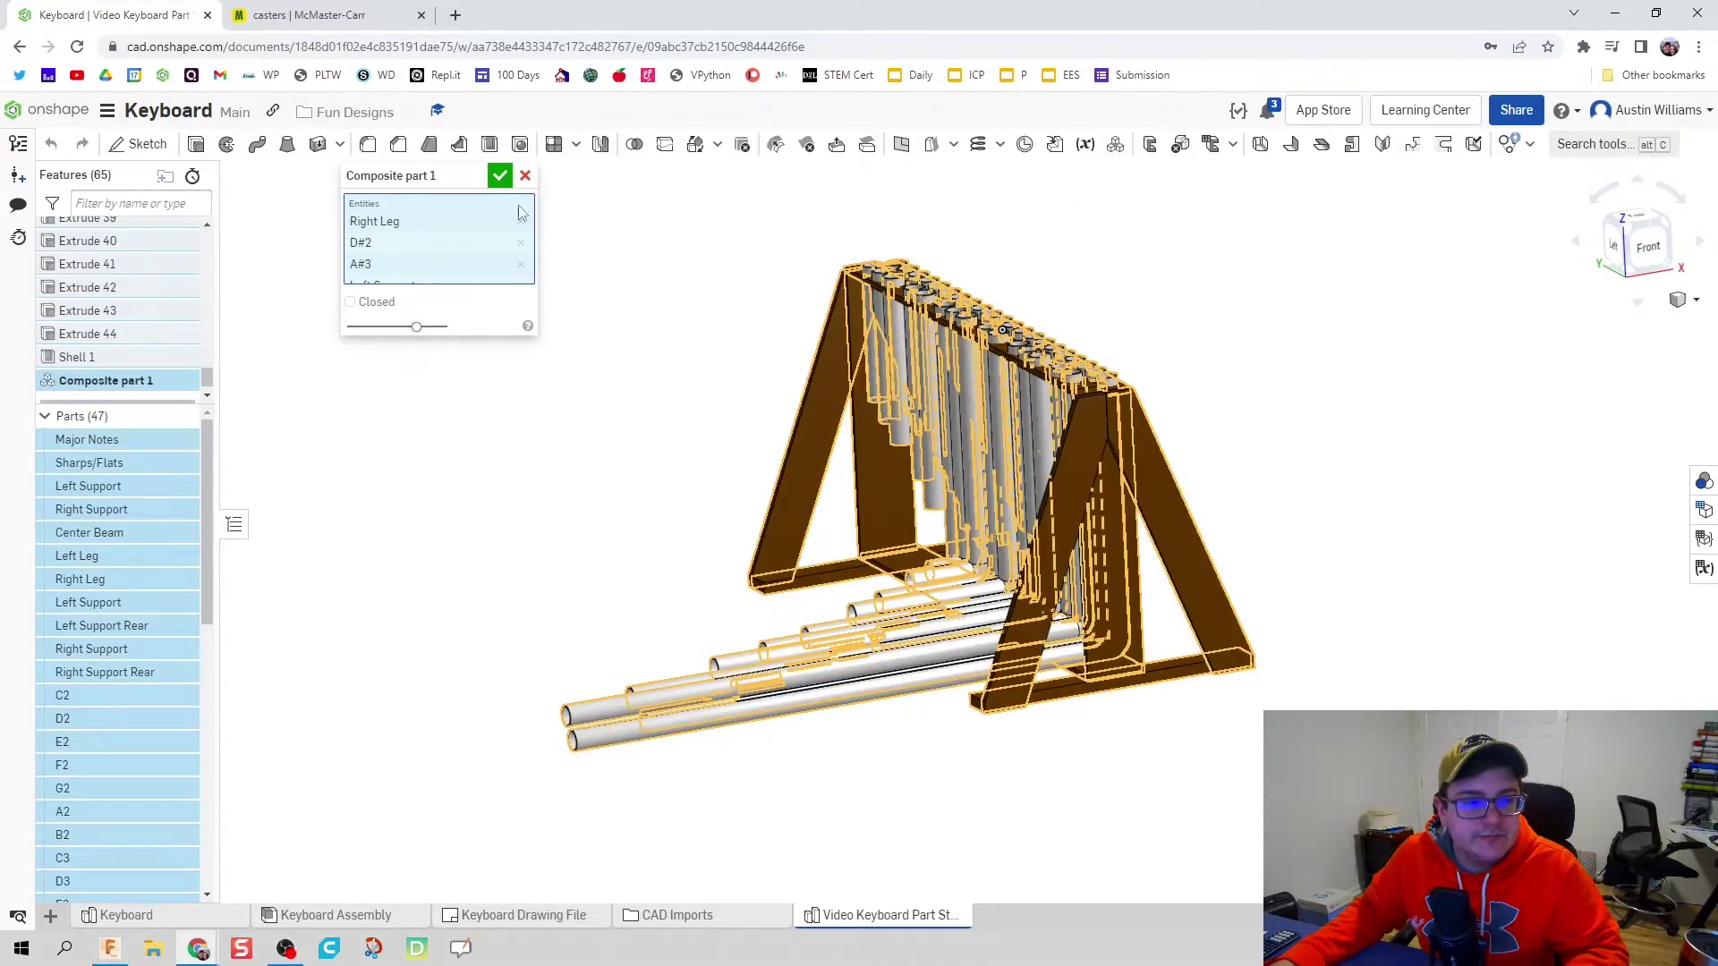
{"action": "left_click", "coordinate": [501, 178]}
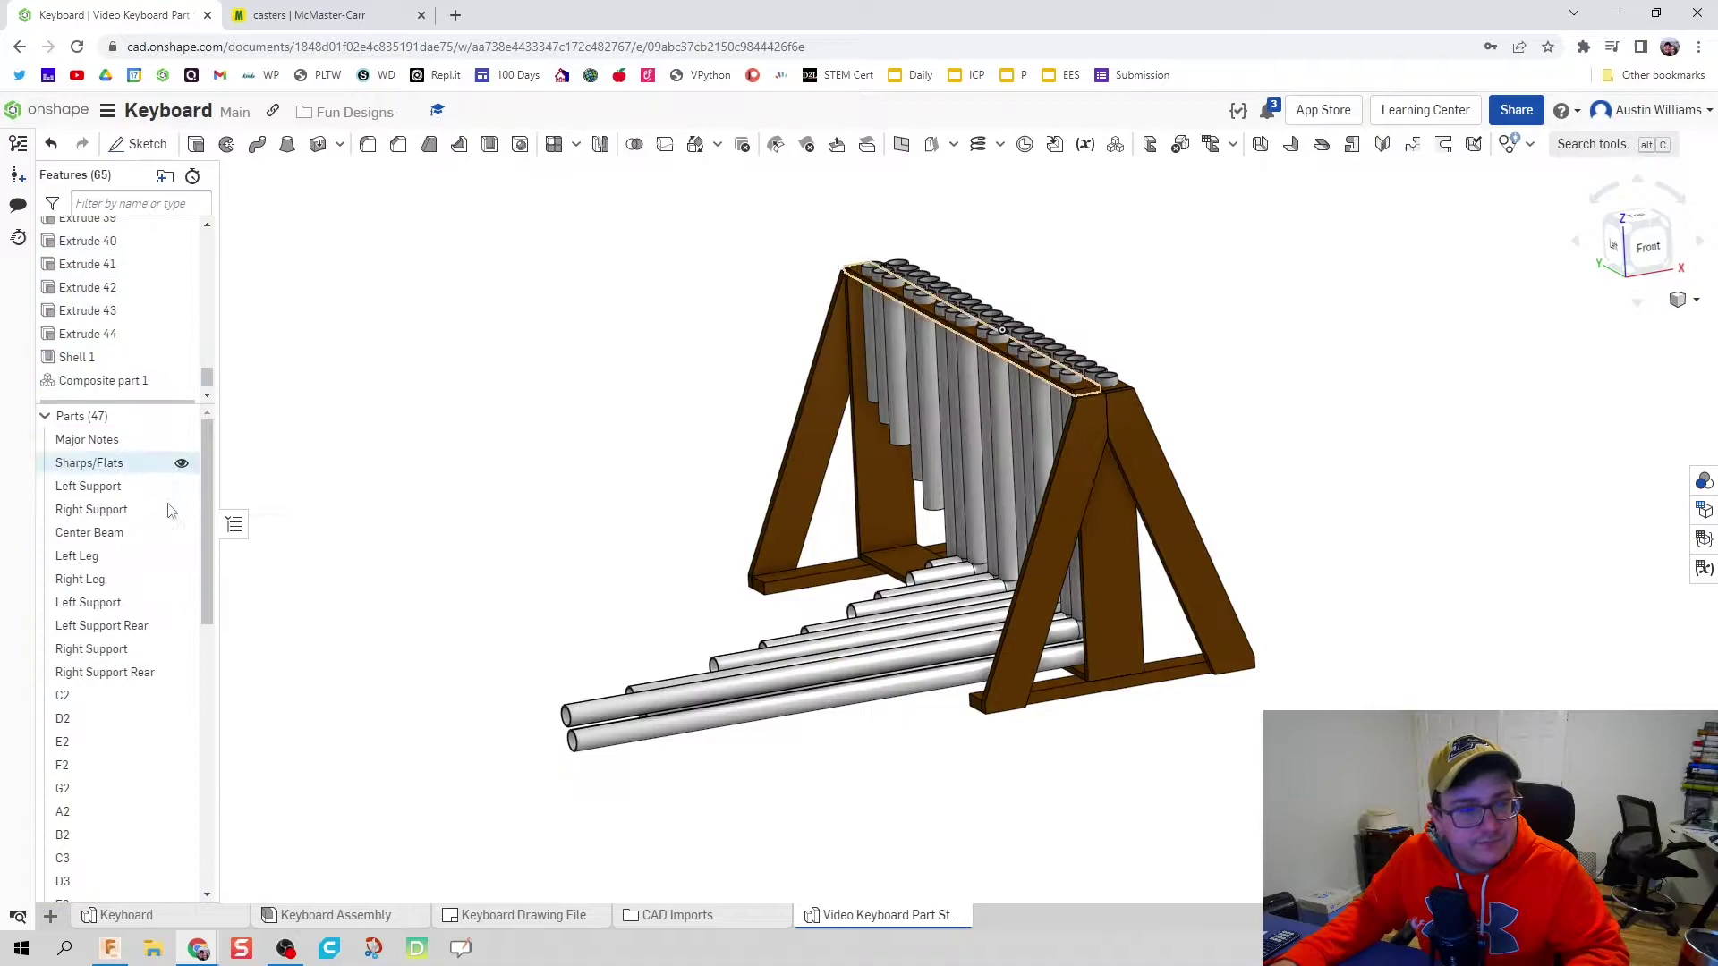
Step: Rename Composite part 1 to 'Keyboard'
{"action": "scroll", "coordinate": [134, 519], "scroll_direction": "down", "scroll_amount": 8}
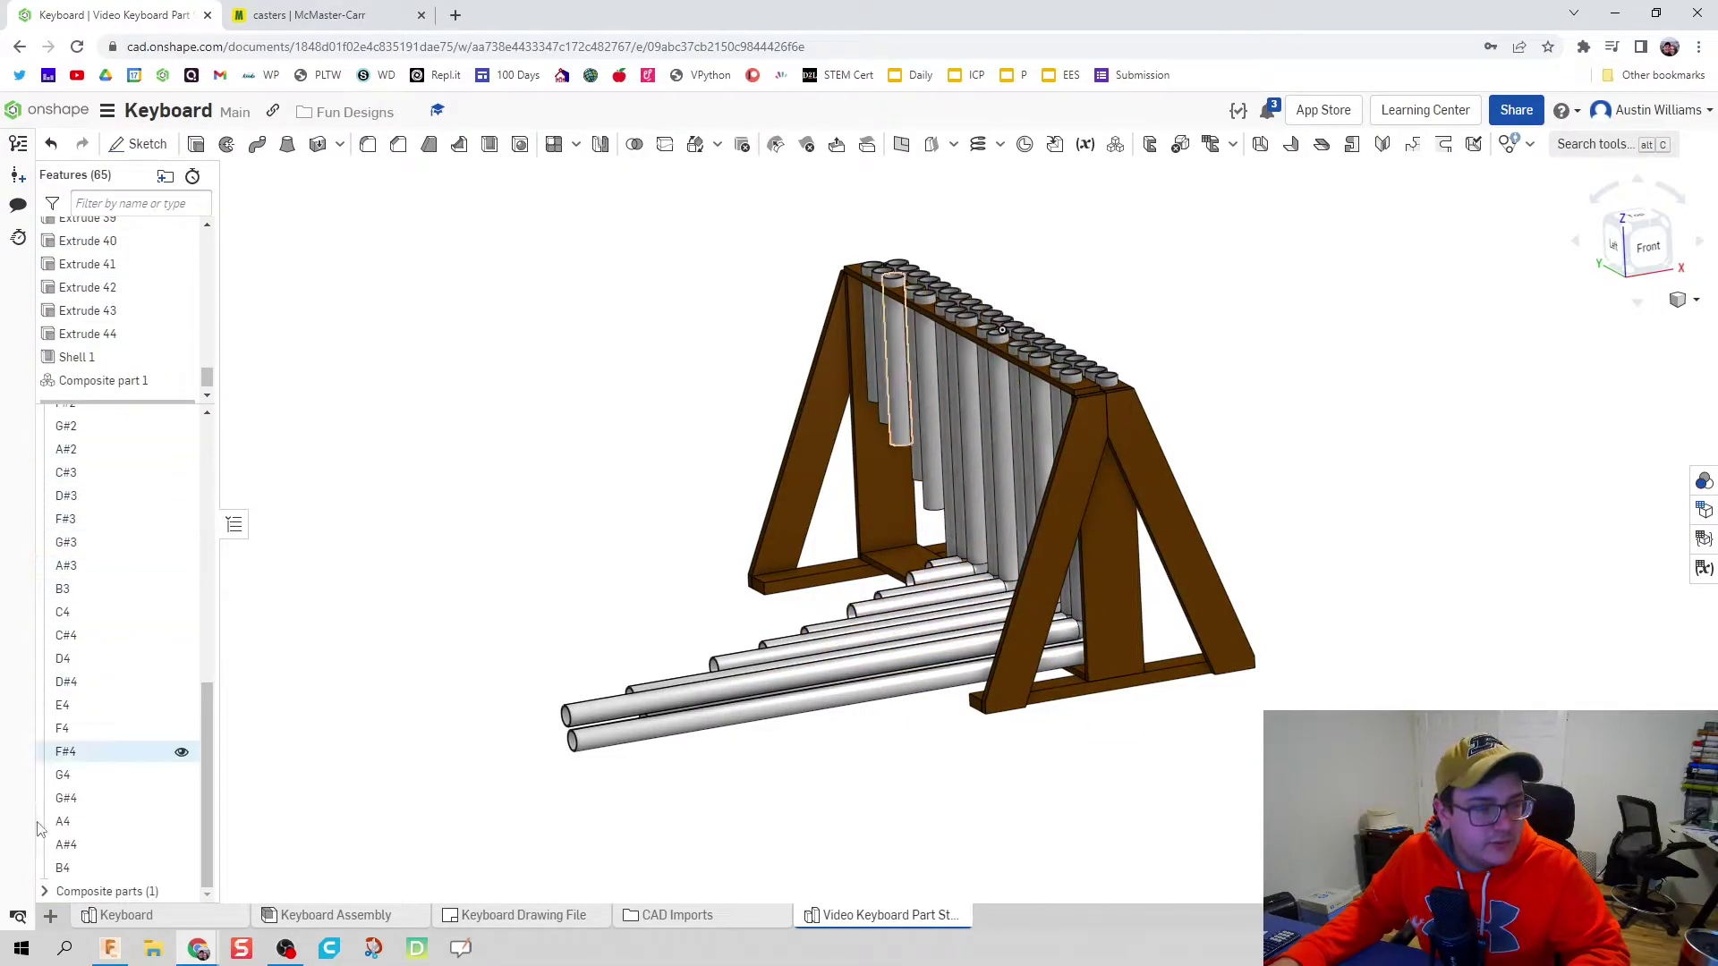
{"action": "left_click", "coordinate": [46, 892]}
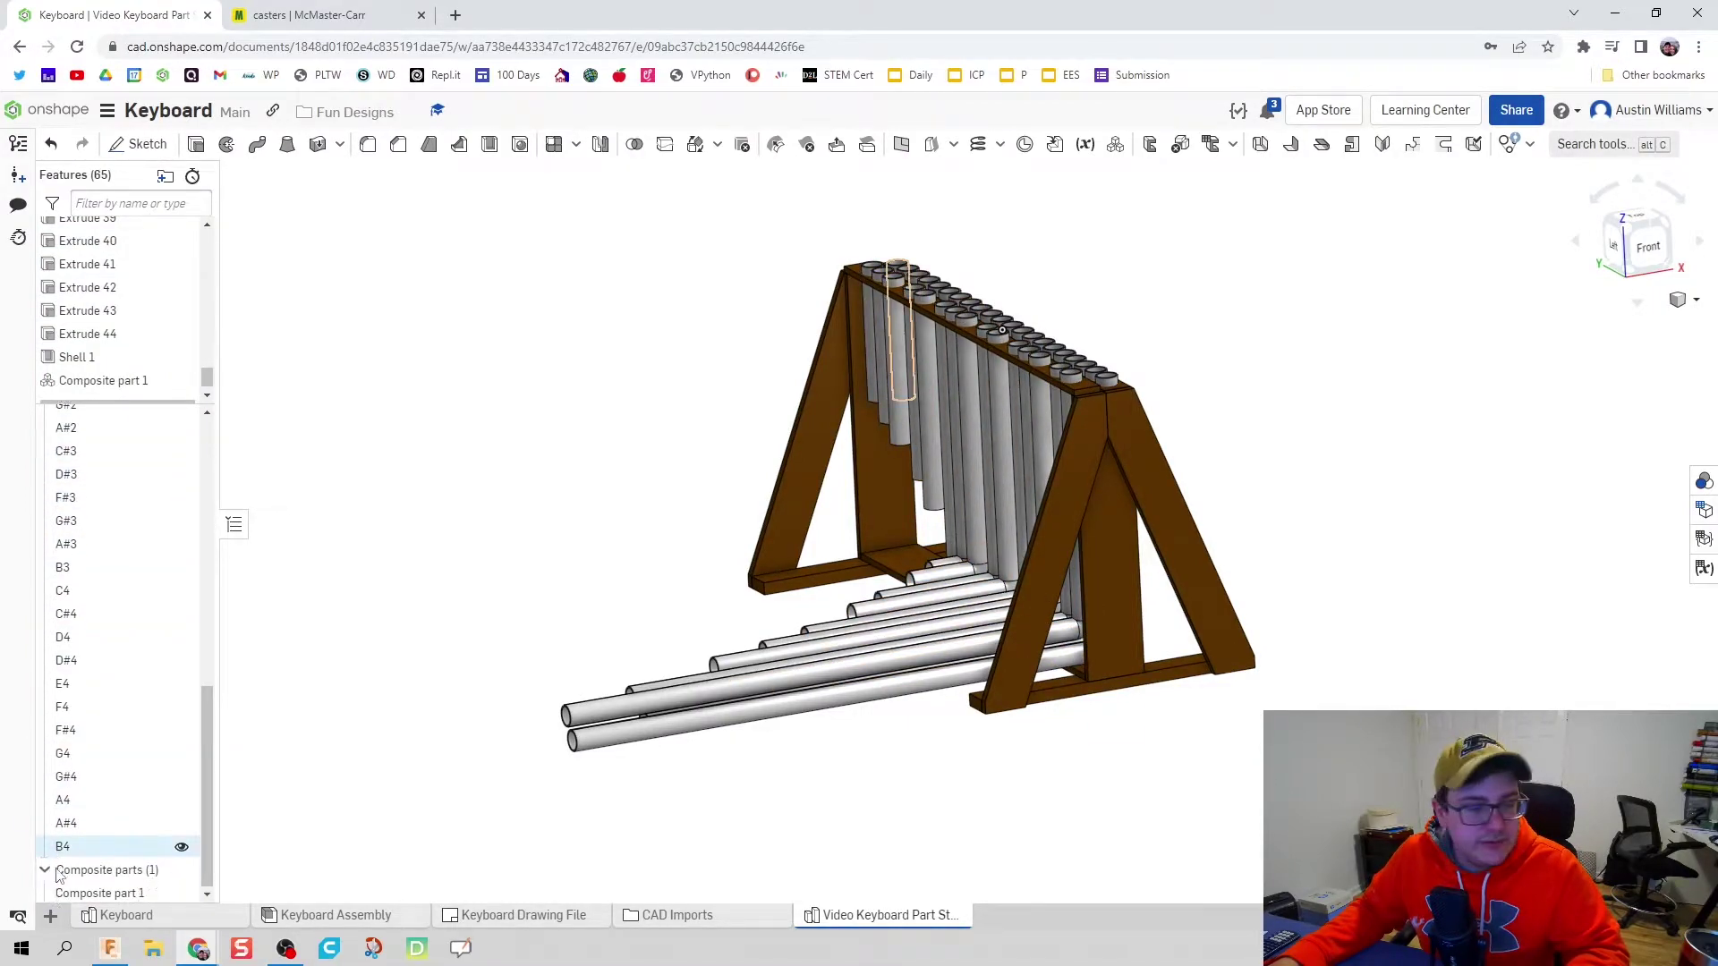
{"action": "right_click", "coordinate": [105, 893]}
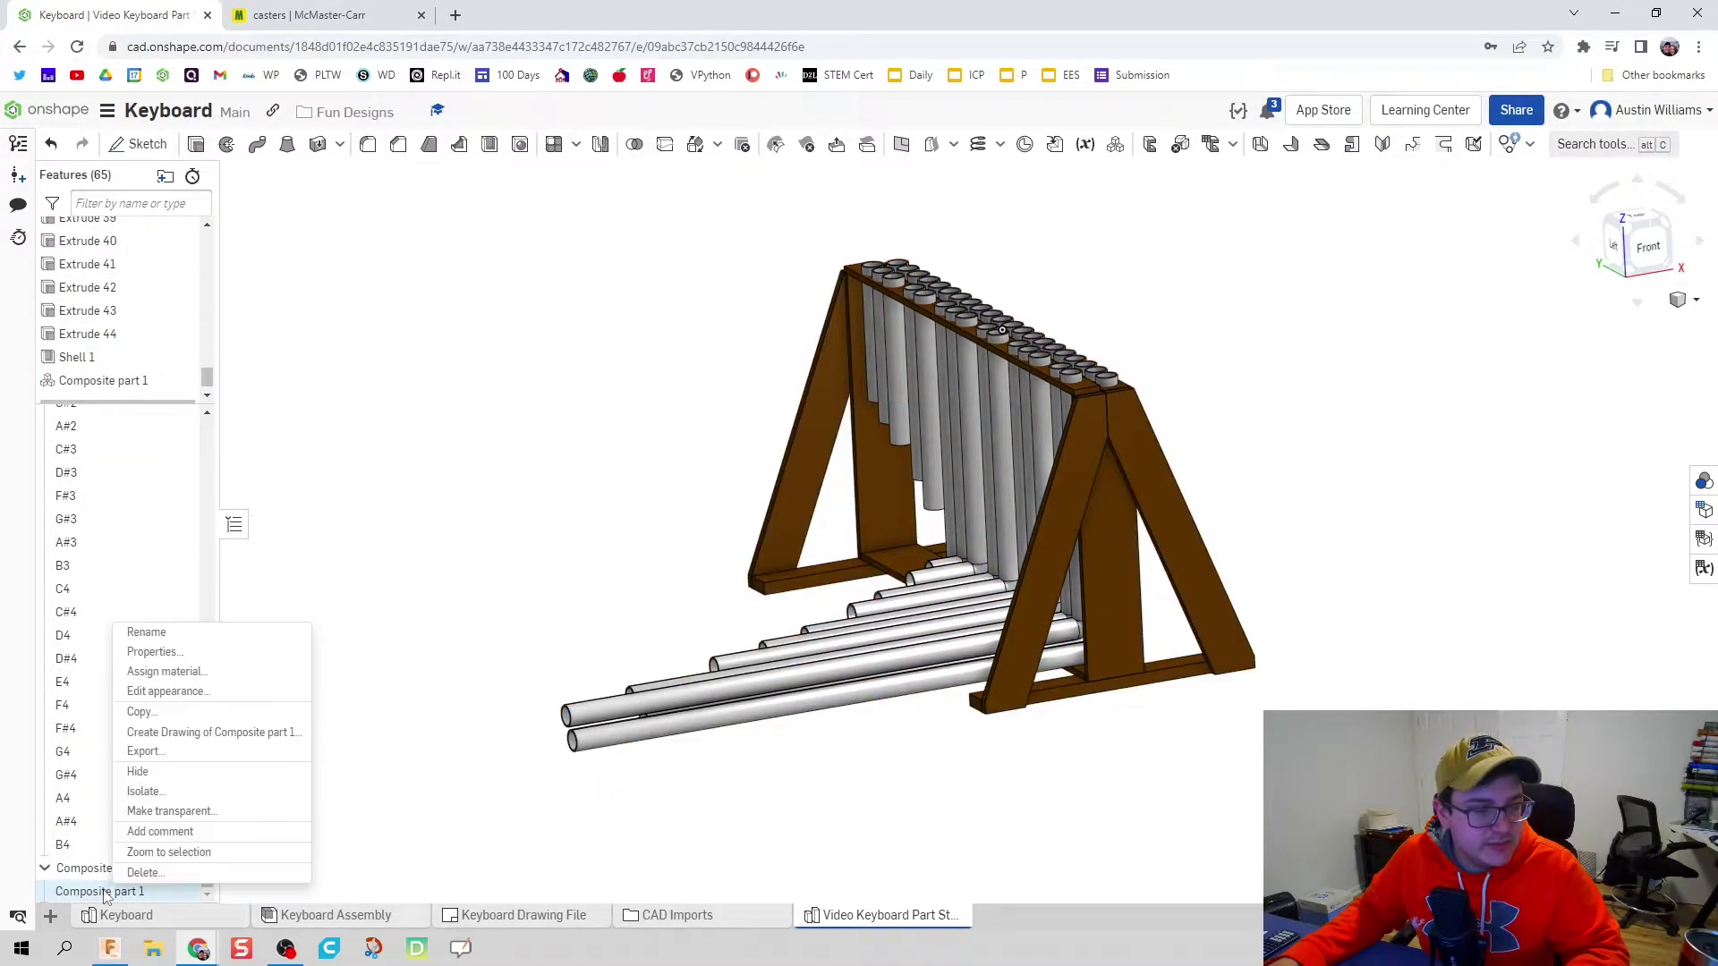
{"action": "left_click", "coordinate": [170, 633]}
{"action": "type", "text": "Keybo"}
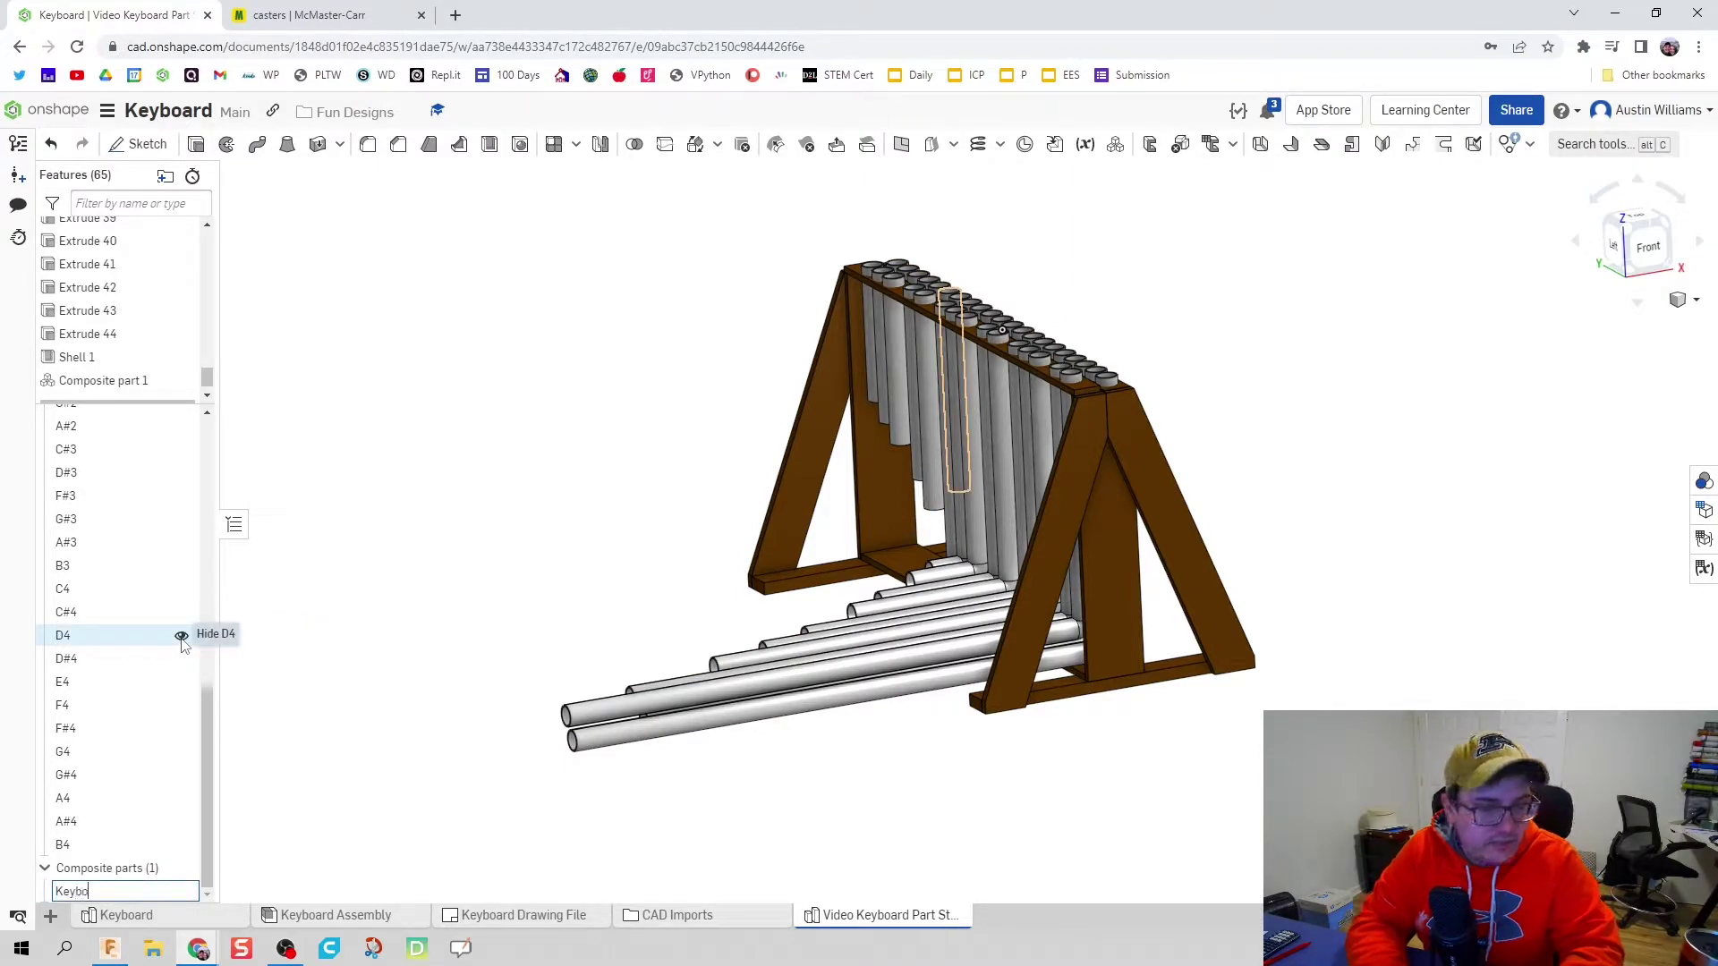
{"action": "type", "text": "ard"}
{"action": "key", "text": "Return"}
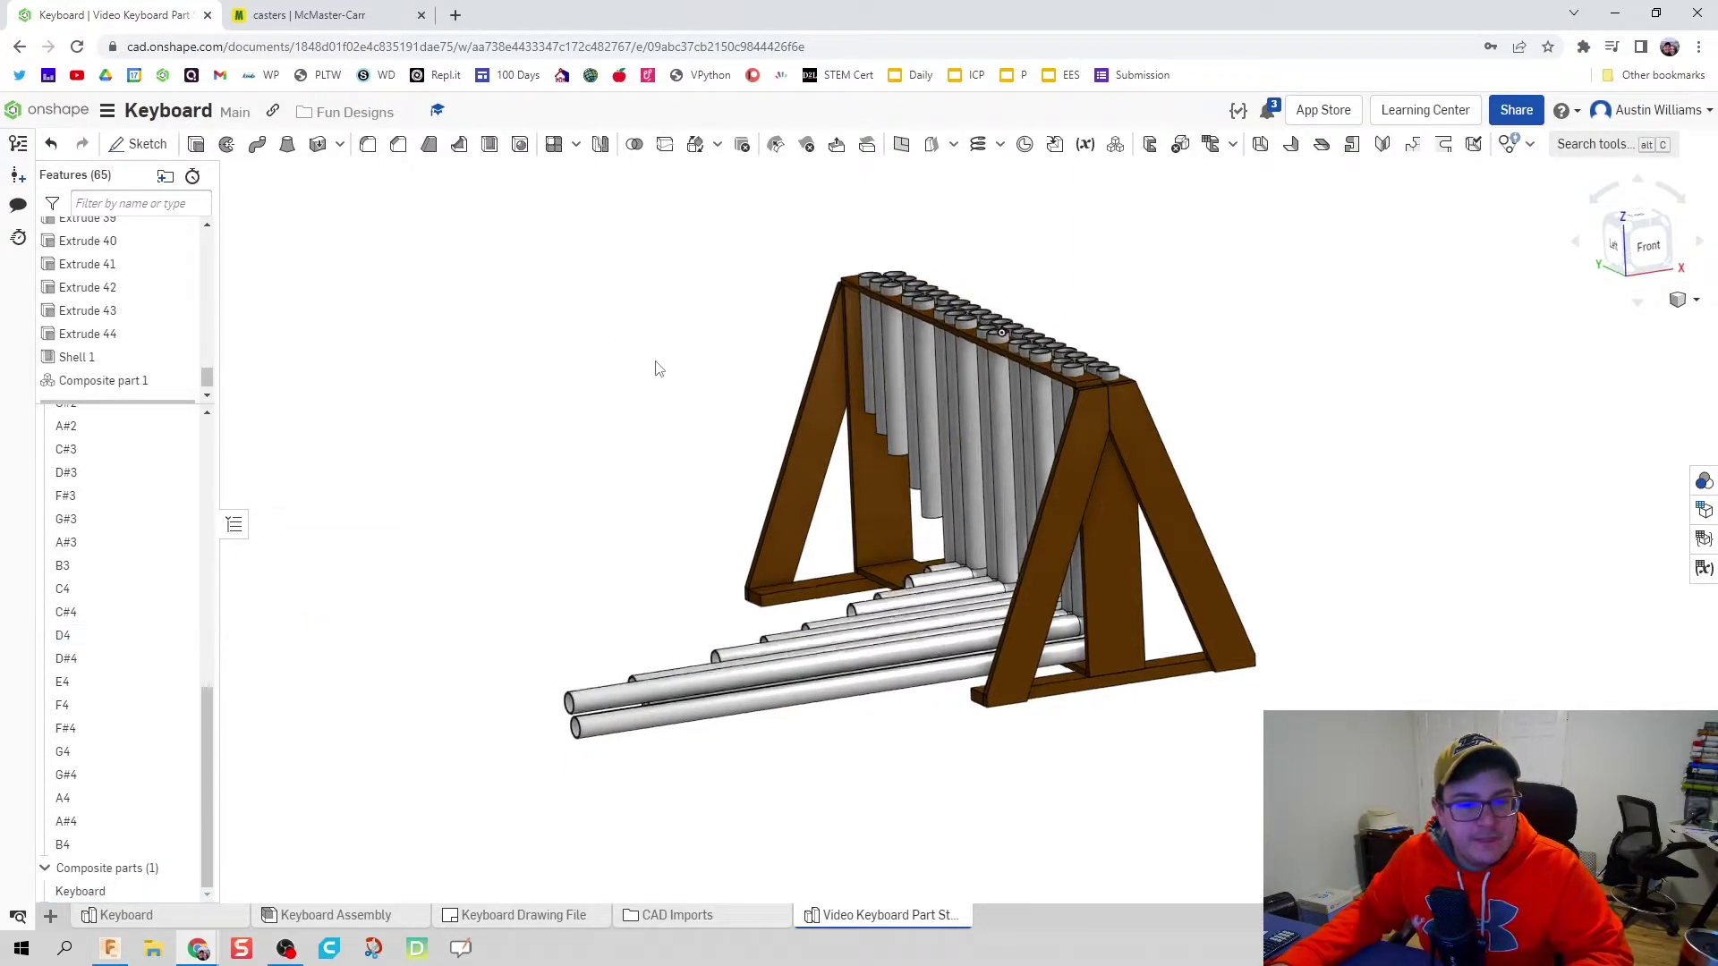
{"action": "right_click_drag", "start_coordinate": [657, 368], "coordinate": [630, 404]}
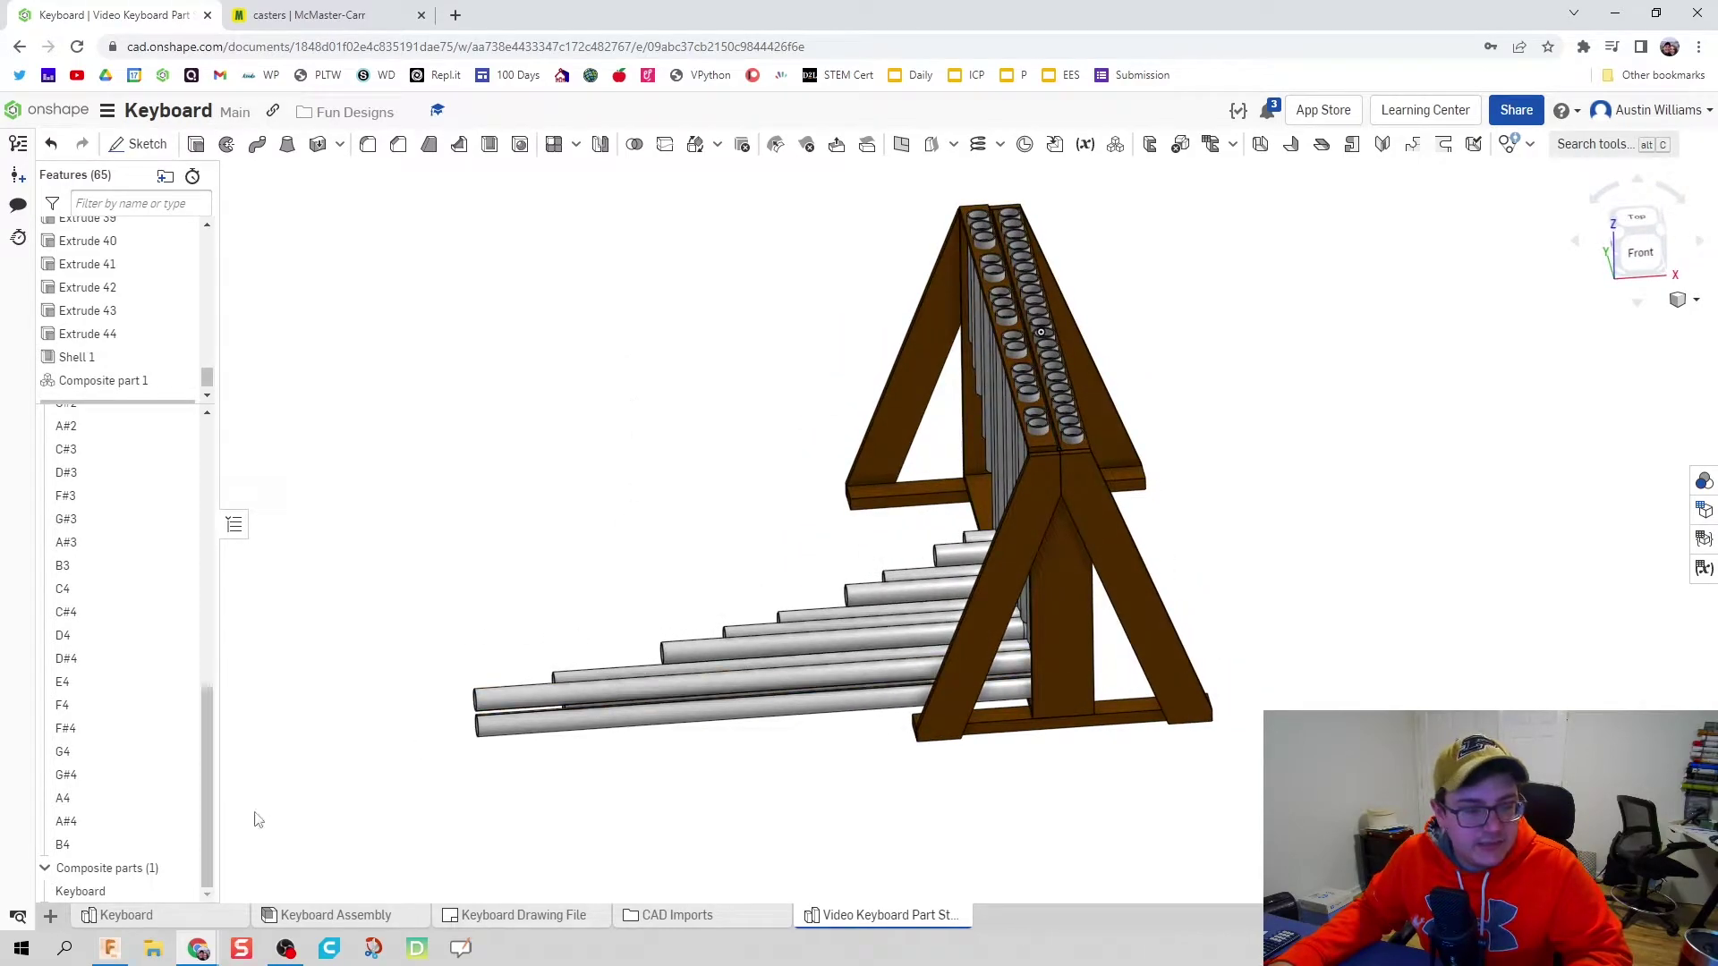
Step: Create a new assembly and filter the insert list to composite parts
{"action": "left_click", "coordinate": [51, 917]}
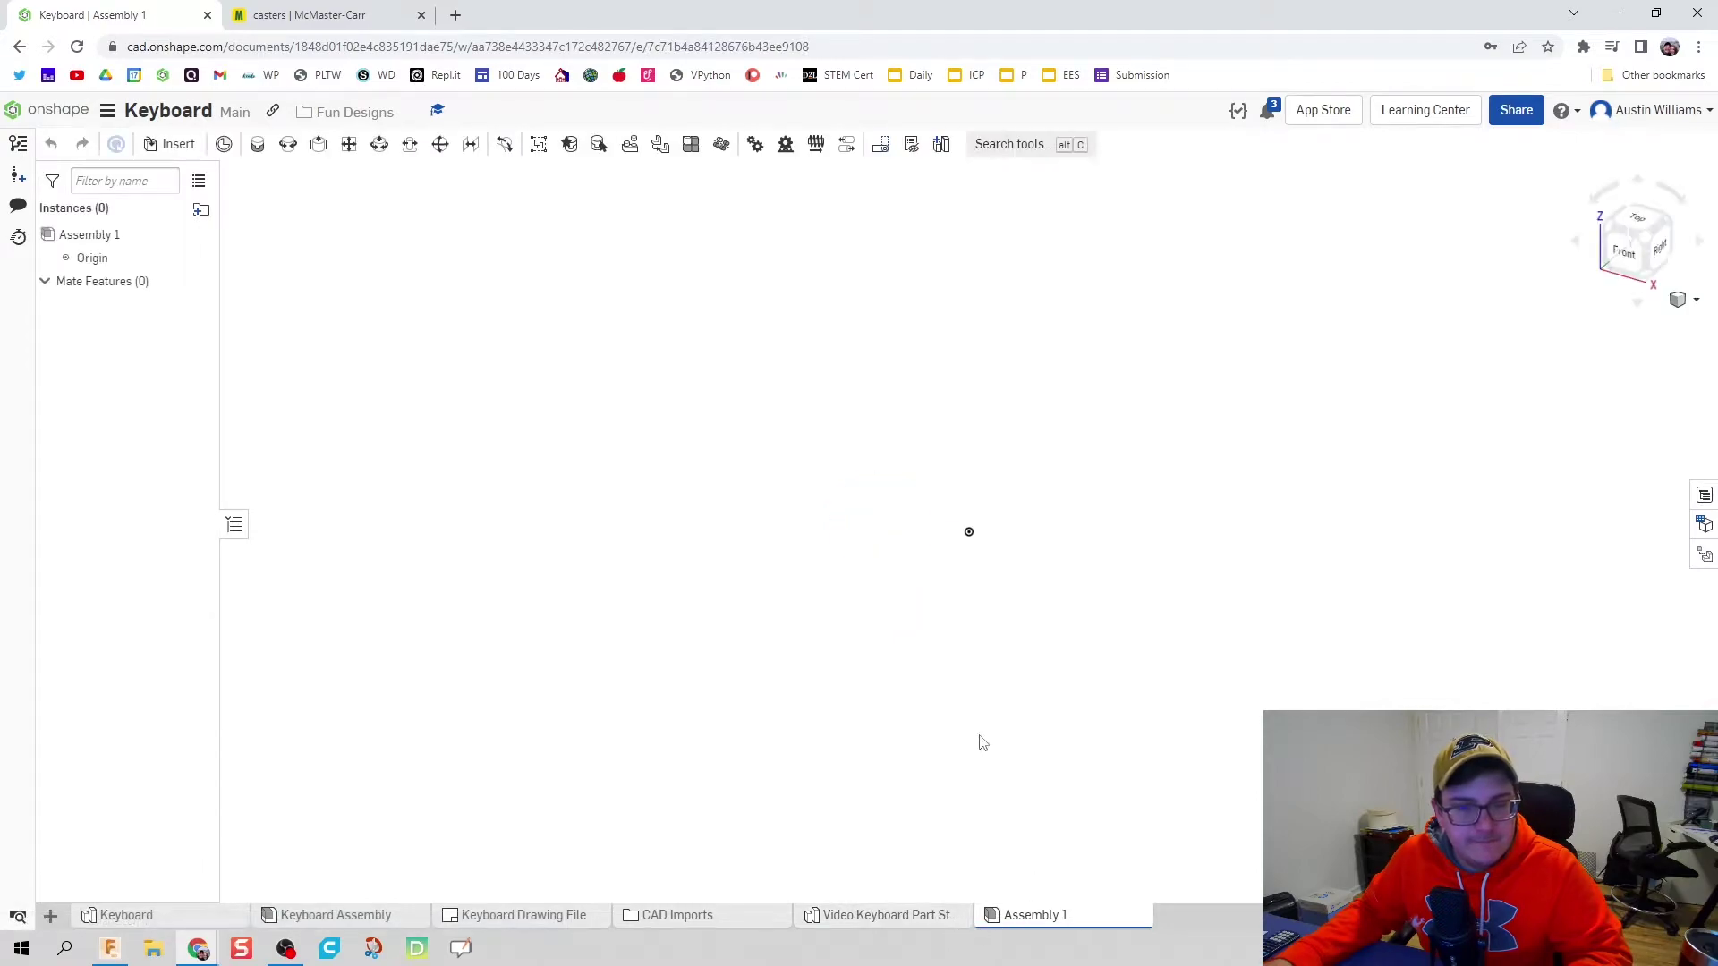
{"action": "left_click", "coordinate": [175, 145]}
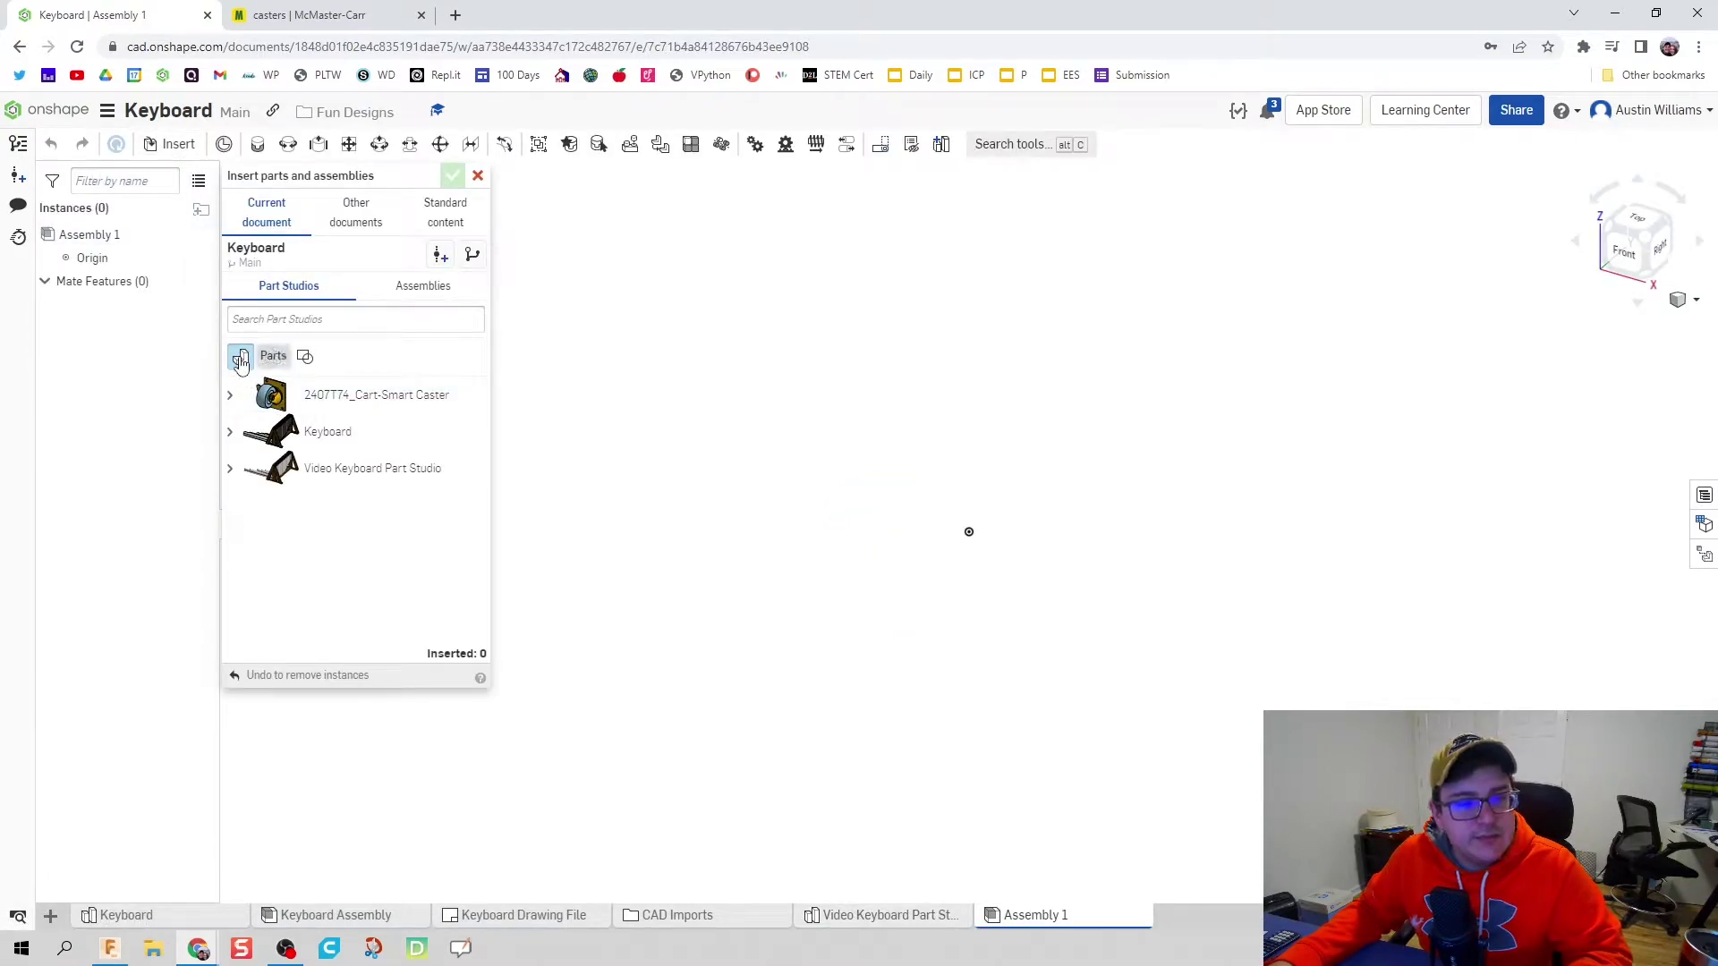
{"action": "left_click", "coordinate": [239, 358]}
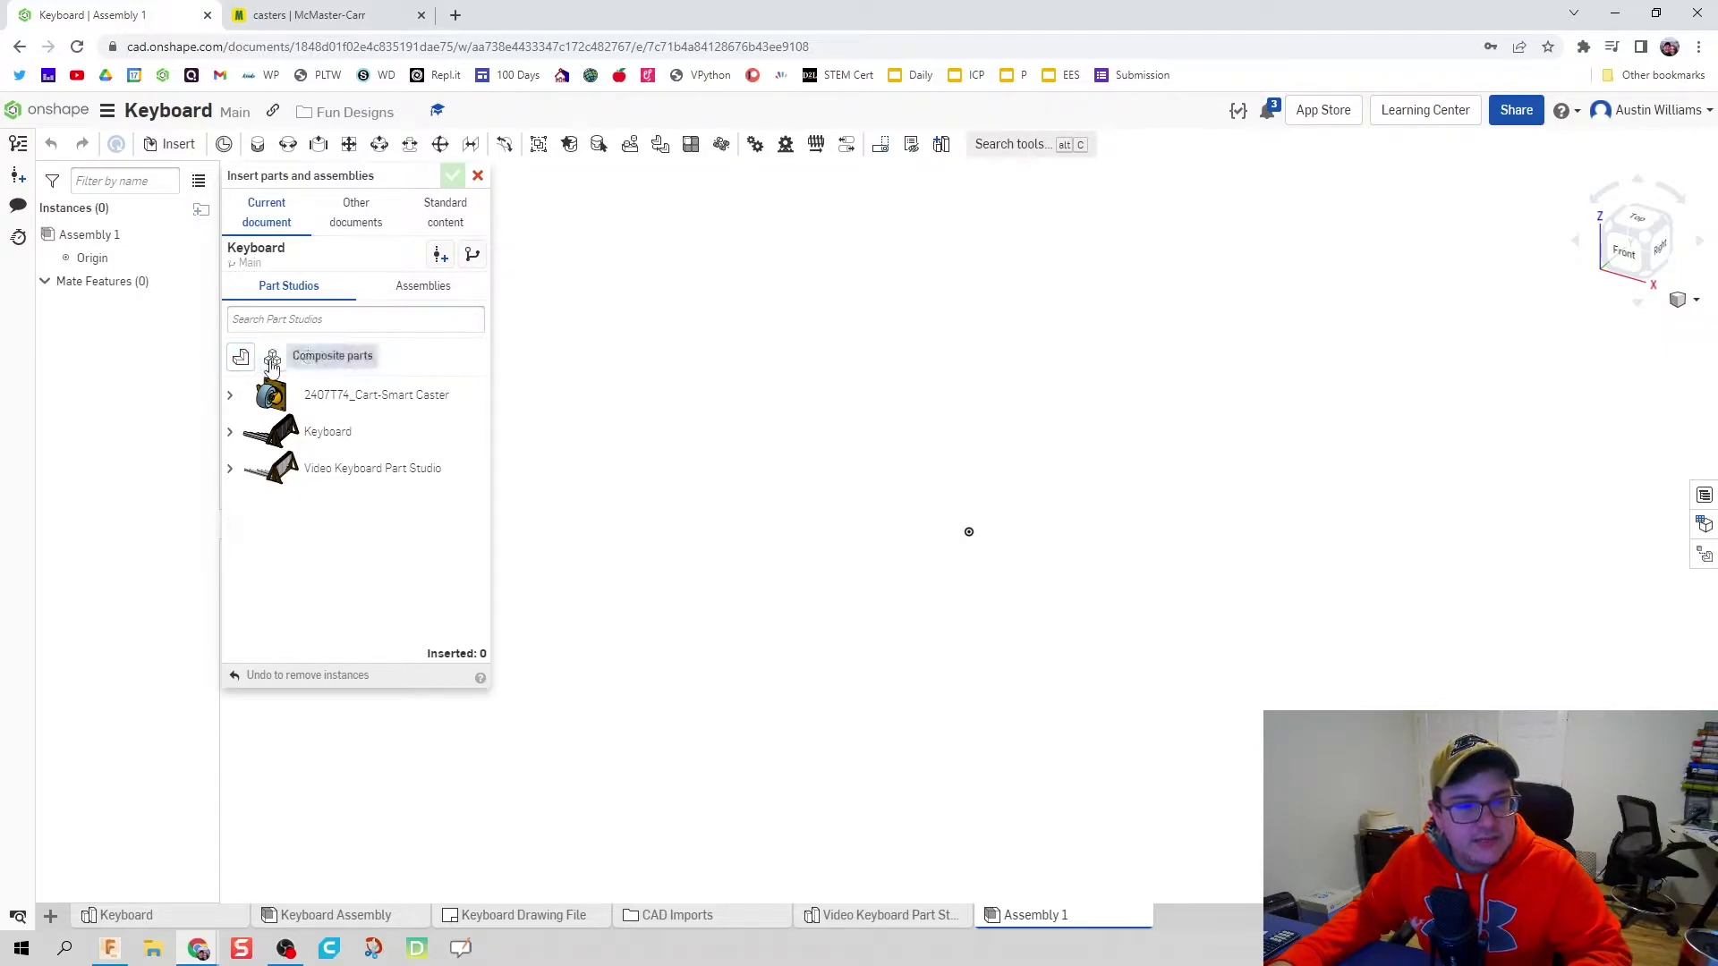
{"action": "left_click", "coordinate": [272, 359]}
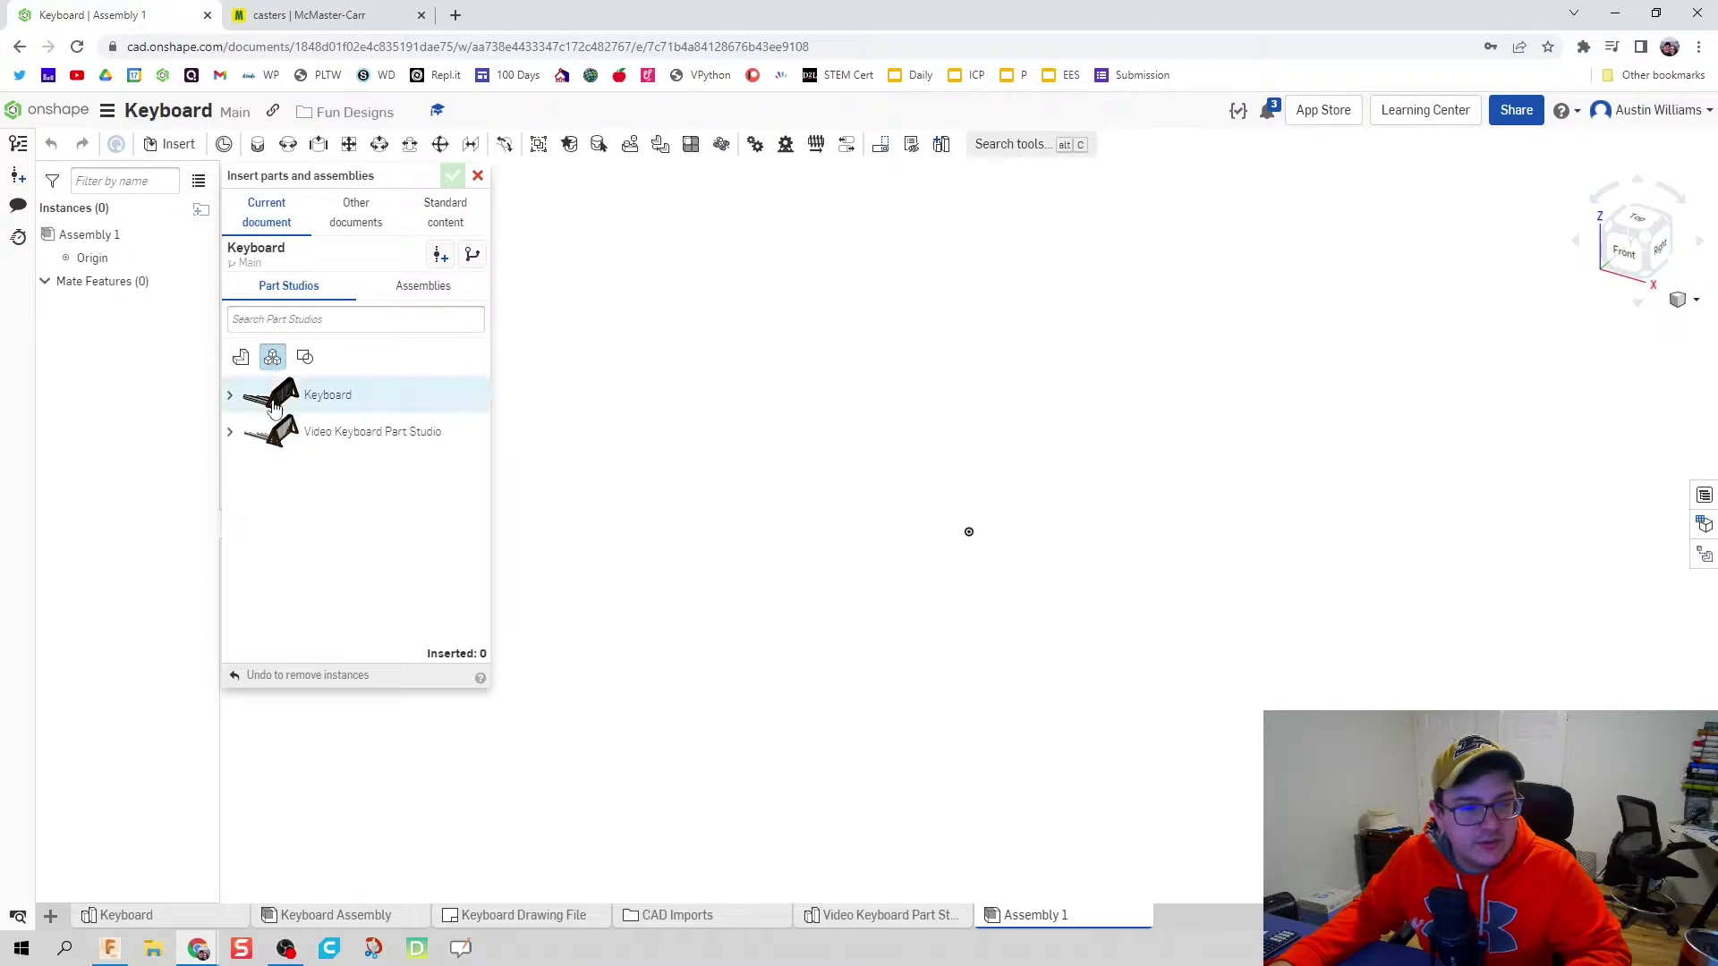
Step: Insert and place the Keyboard composite part from the Video Keyboard Part Studio
{"action": "left_click", "coordinate": [230, 433]}
{"action": "left_click", "coordinate": [327, 468]}
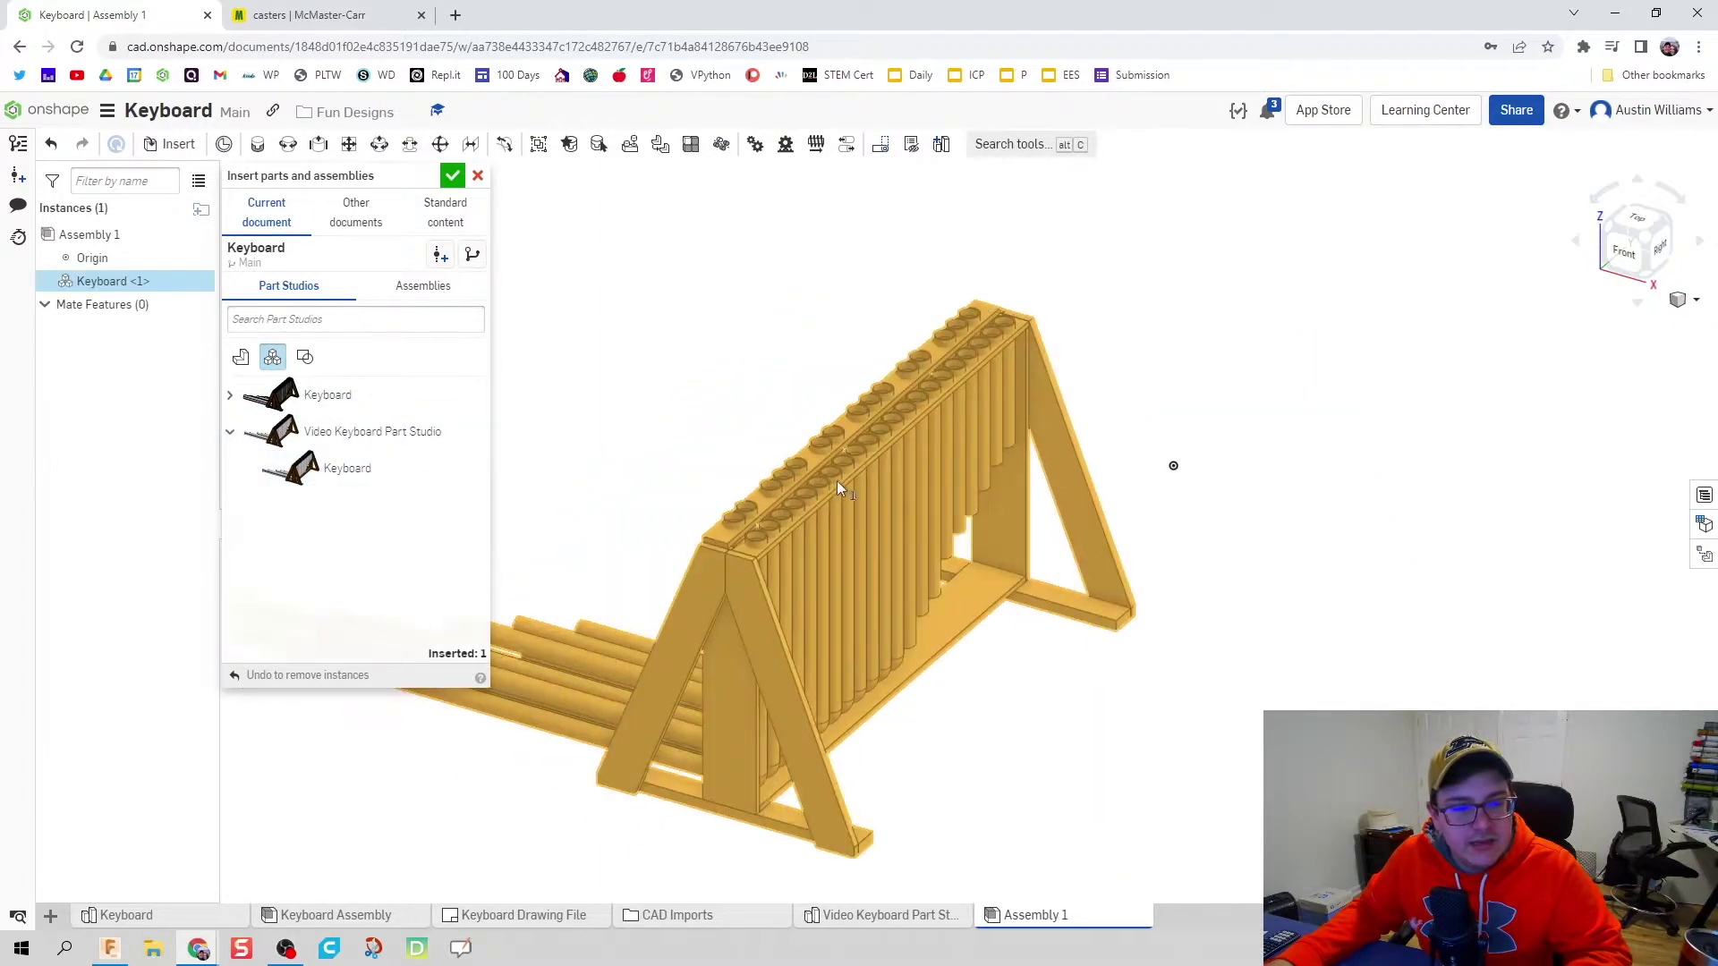
{"action": "left_click", "coordinate": [911, 426]}
{"action": "scroll", "coordinate": [1031, 575], "scroll_direction": "down", "scroll_amount": 3}
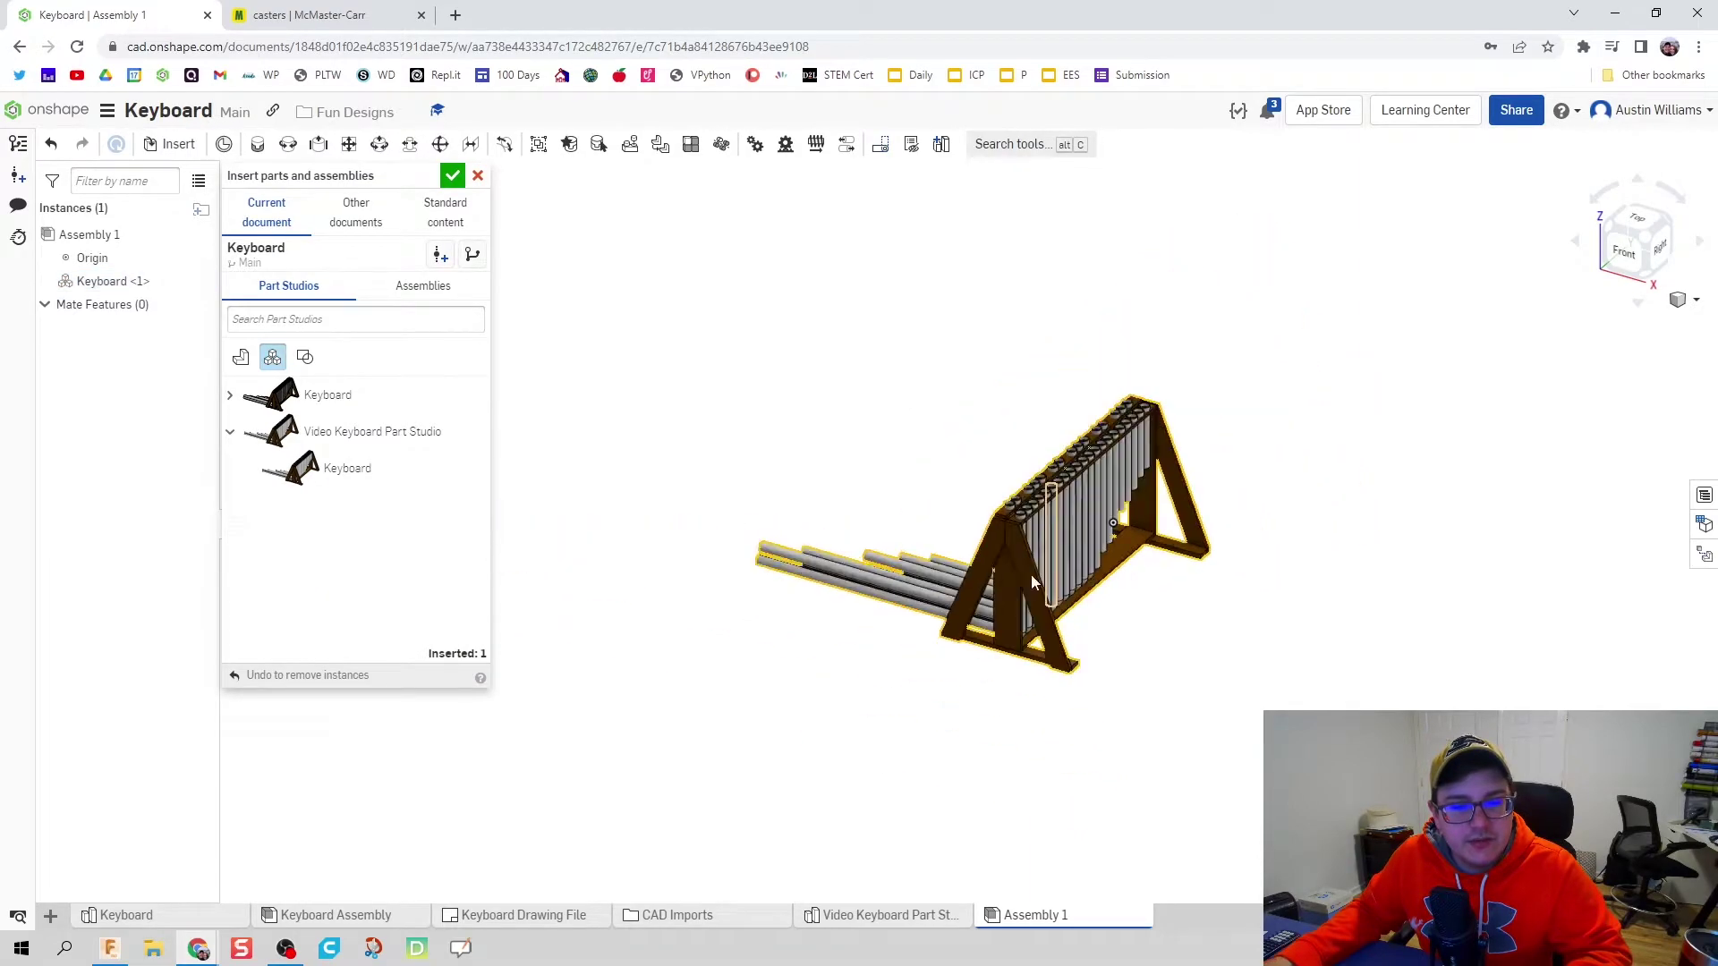
{"action": "left_click", "coordinate": [452, 176]}
{"action": "scroll", "coordinate": [1072, 468], "scroll_direction": "up", "scroll_amount": 5}
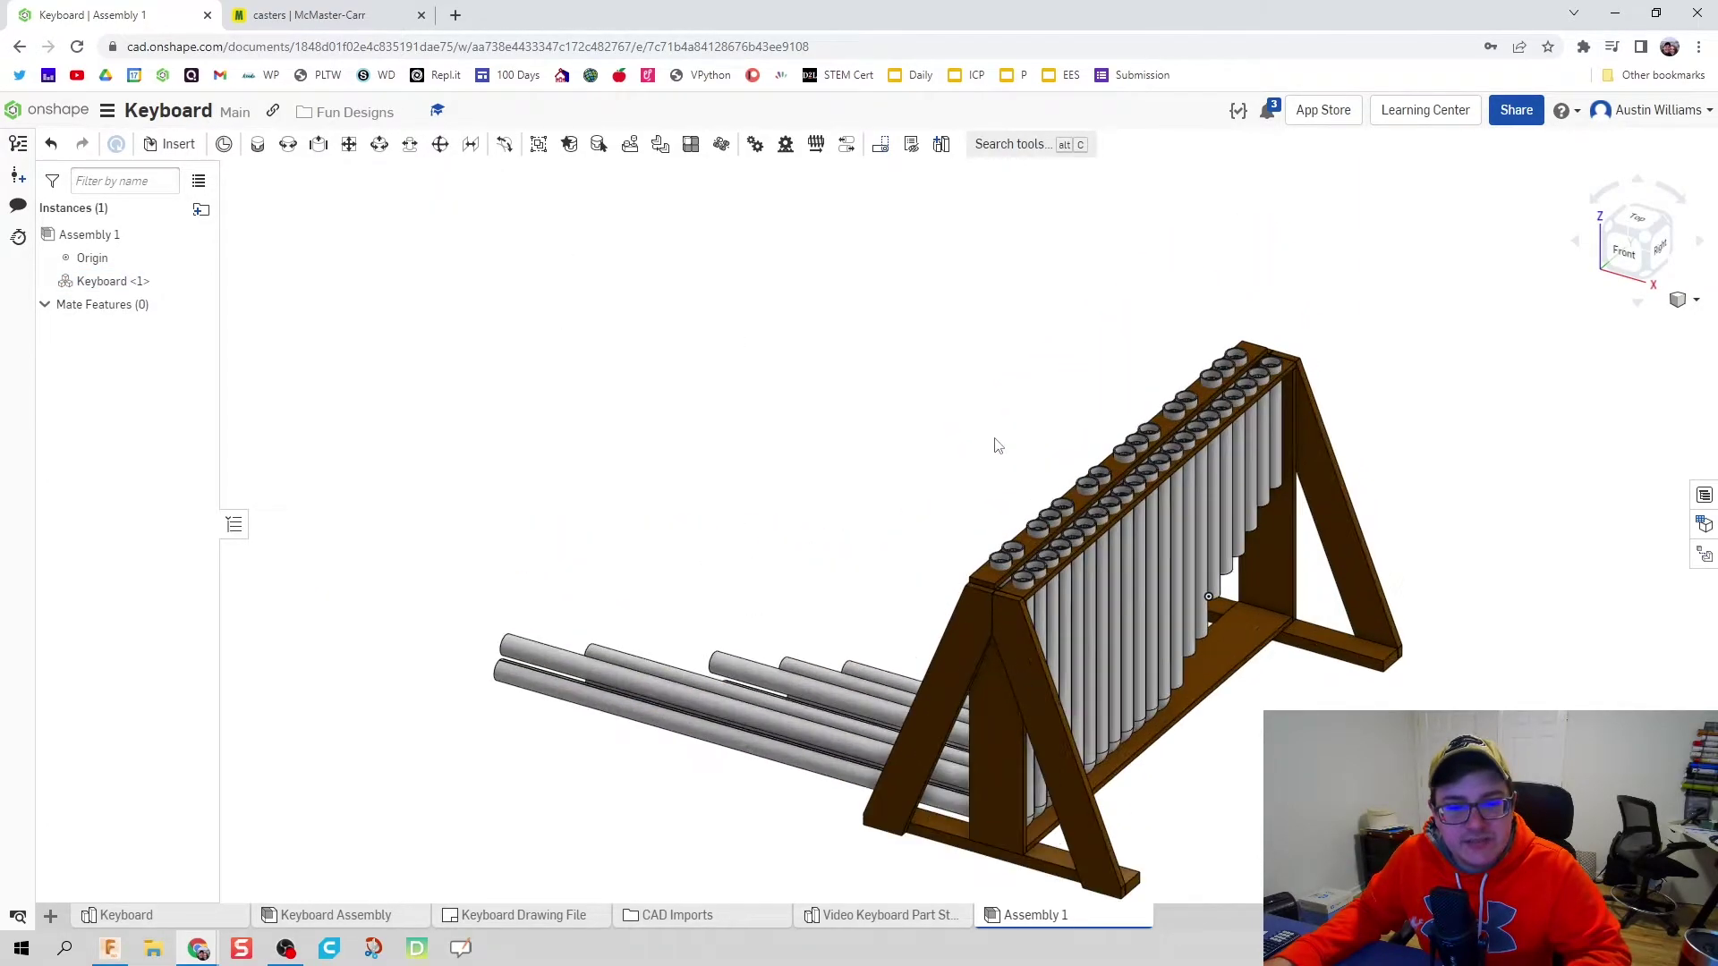
Step: Fix the Keyboard <1> instance in place and view it from a lower front angle
{"action": "middle_click_drag", "start_coordinate": [796, 590], "coordinate": [979, 439]}
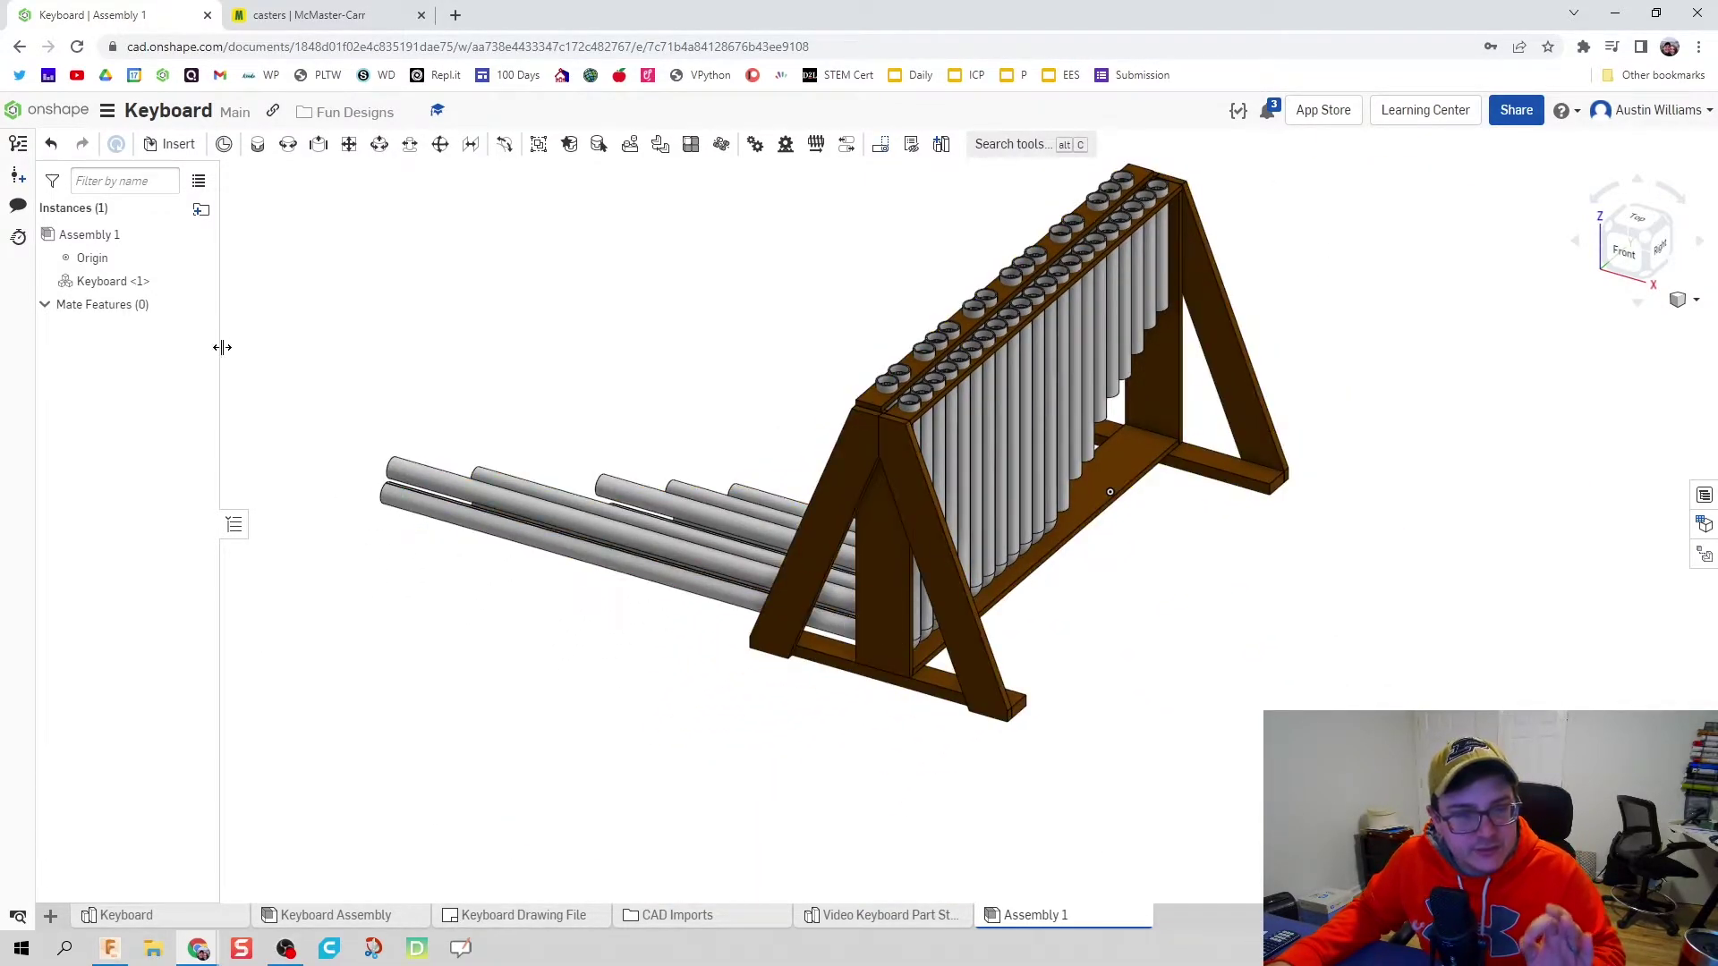
{"action": "right_click", "coordinate": [167, 285]}
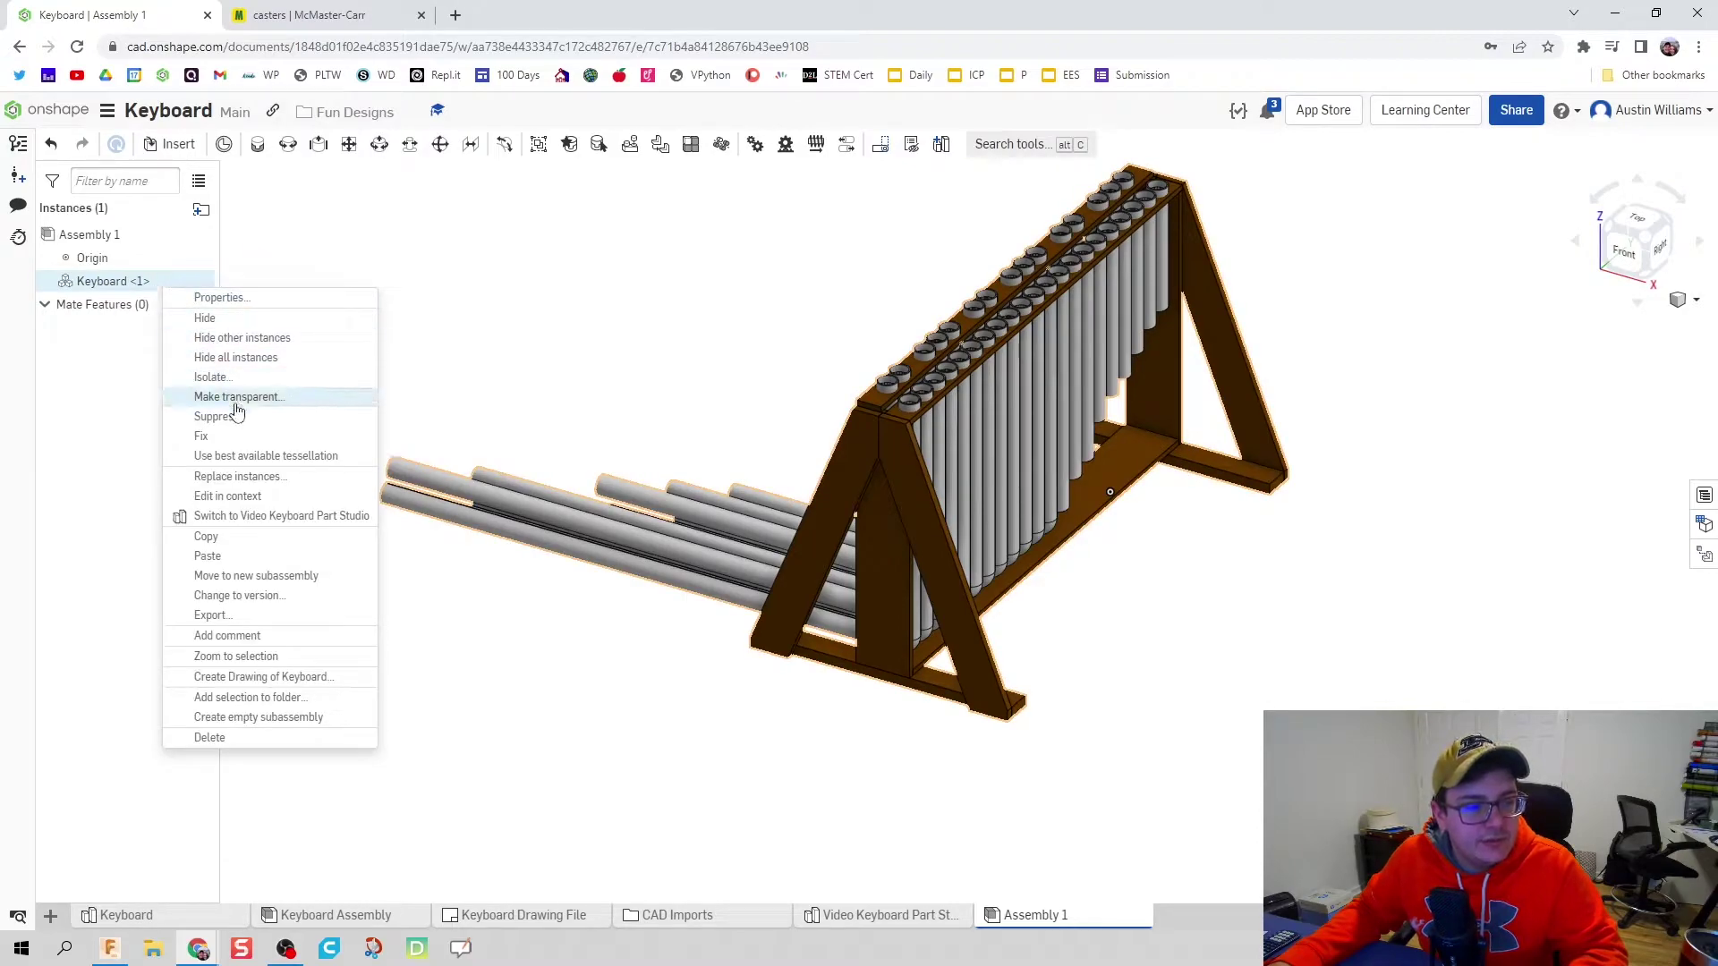
{"action": "left_click", "coordinate": [243, 437]}
{"action": "right_click_drag", "start_coordinate": [701, 682], "coordinate": [706, 652]}
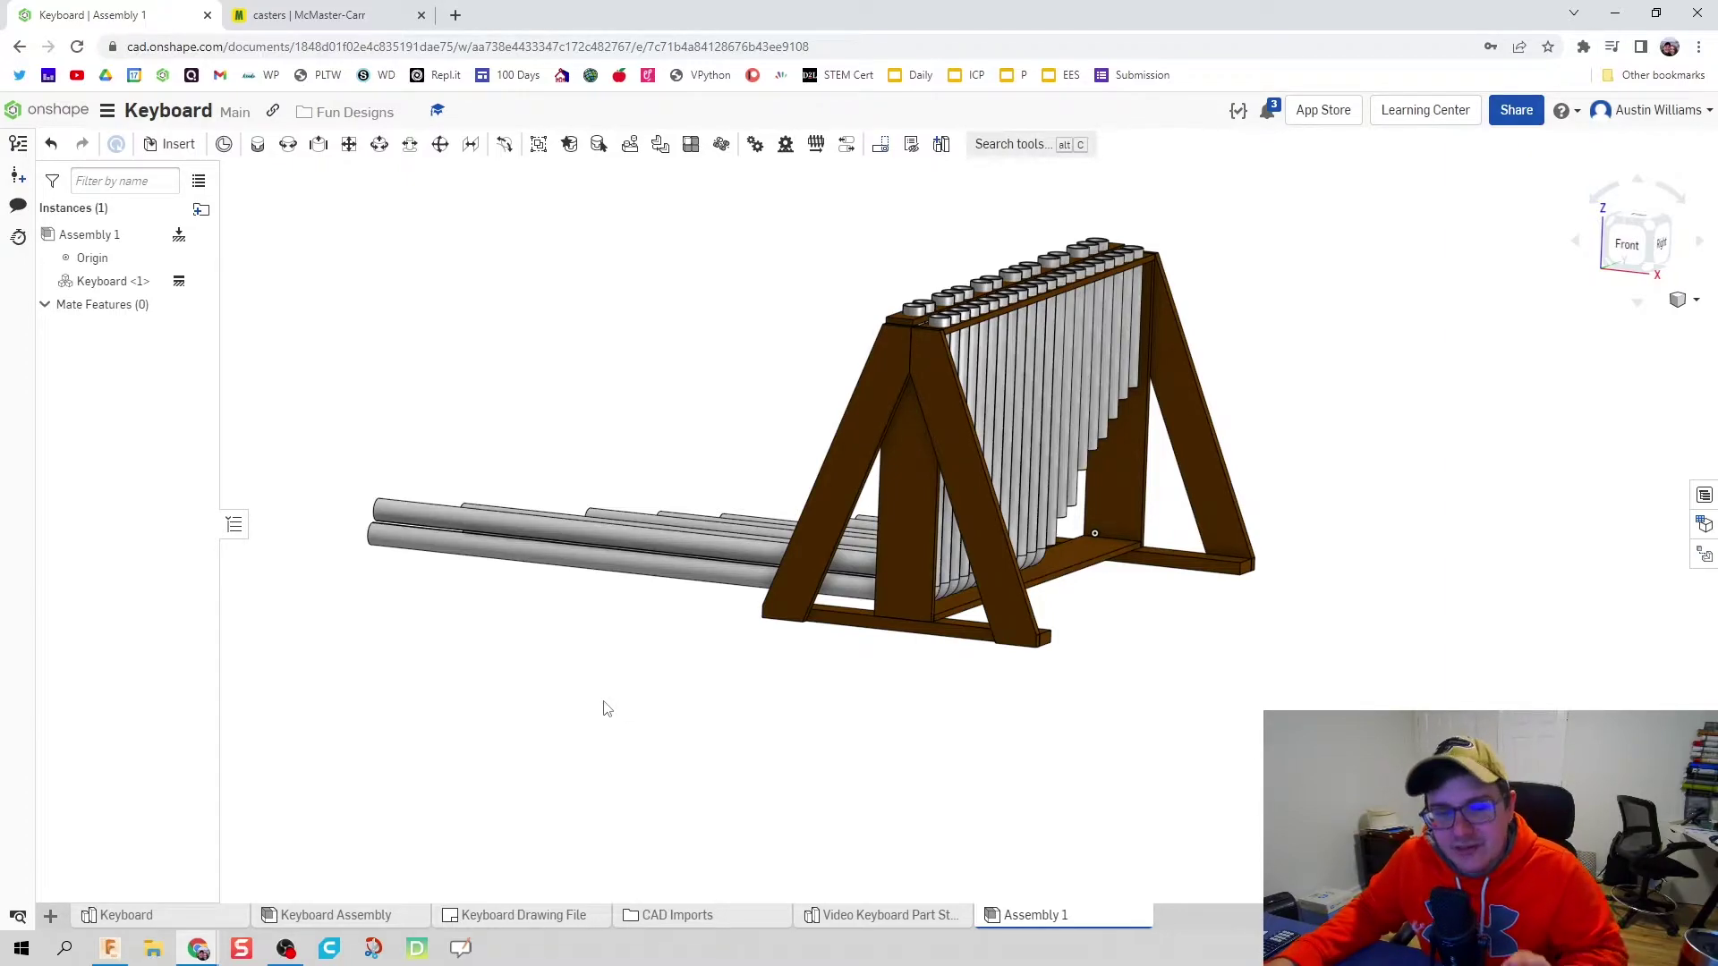
Step: Close the 2835T14 detail panel, return to the caster list, then open the McMaster-Carr home page
{"action": "left_click", "coordinate": [359, 17]}
{"action": "scroll", "coordinate": [378, 288], "scroll_direction": "up", "scroll_amount": 1}
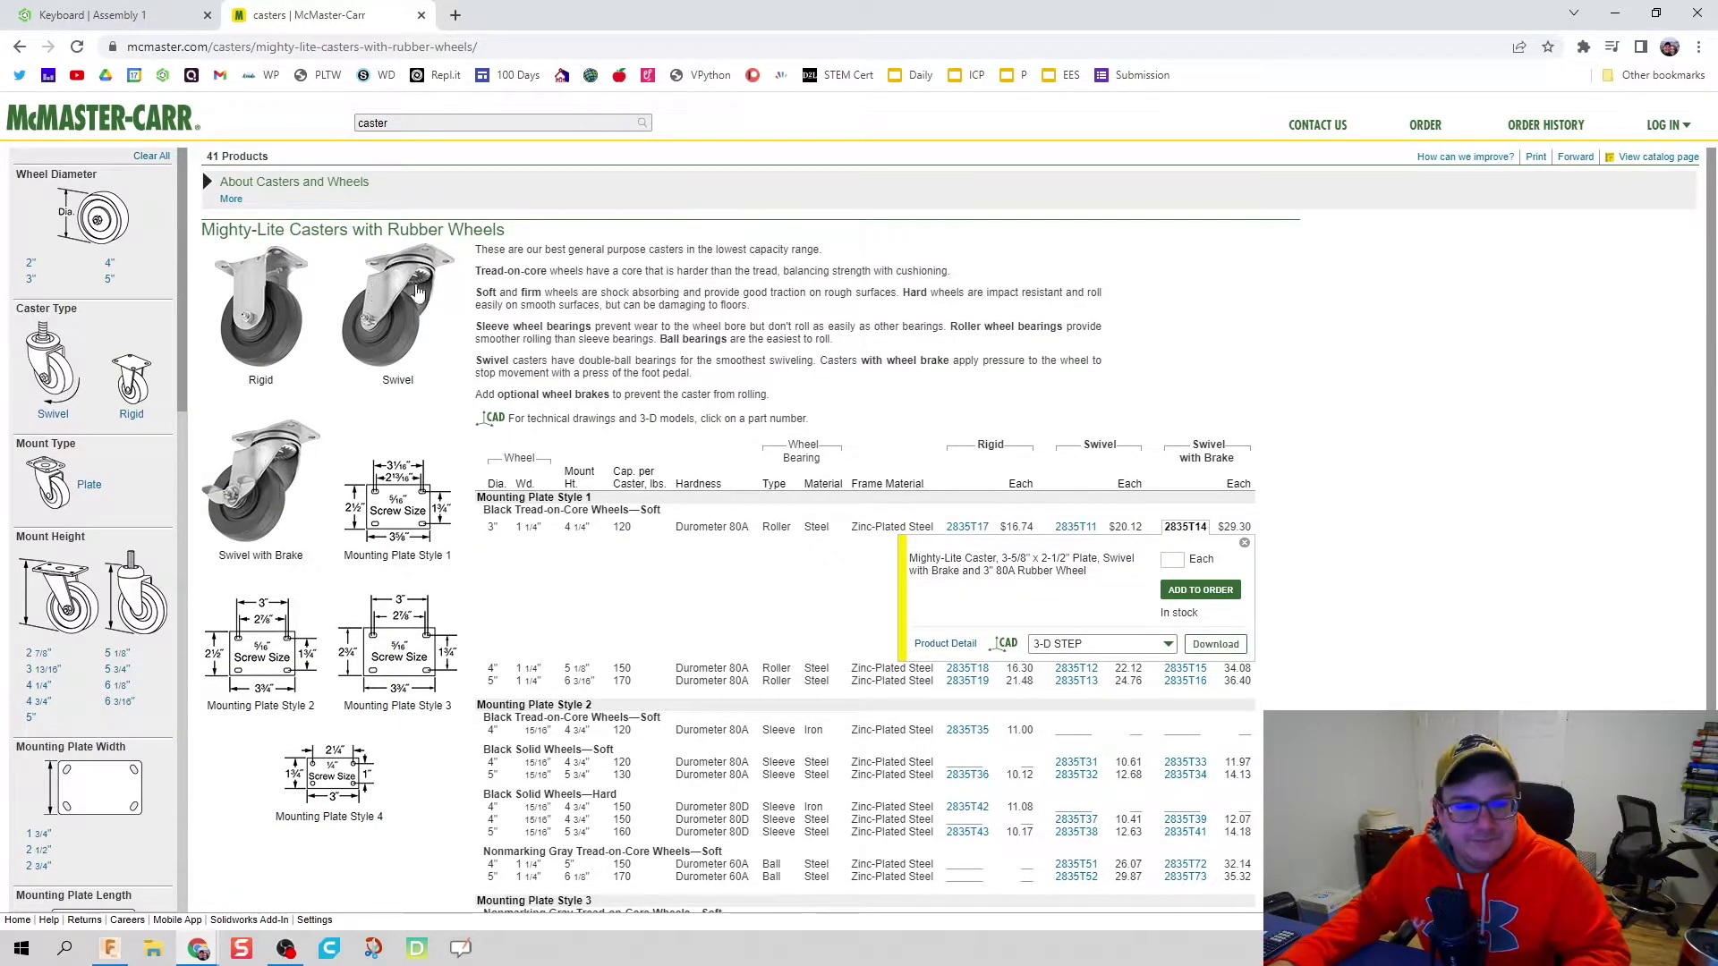
{"action": "left_click", "coordinate": [456, 282]}
{"action": "key", "text": "alt+Left"}
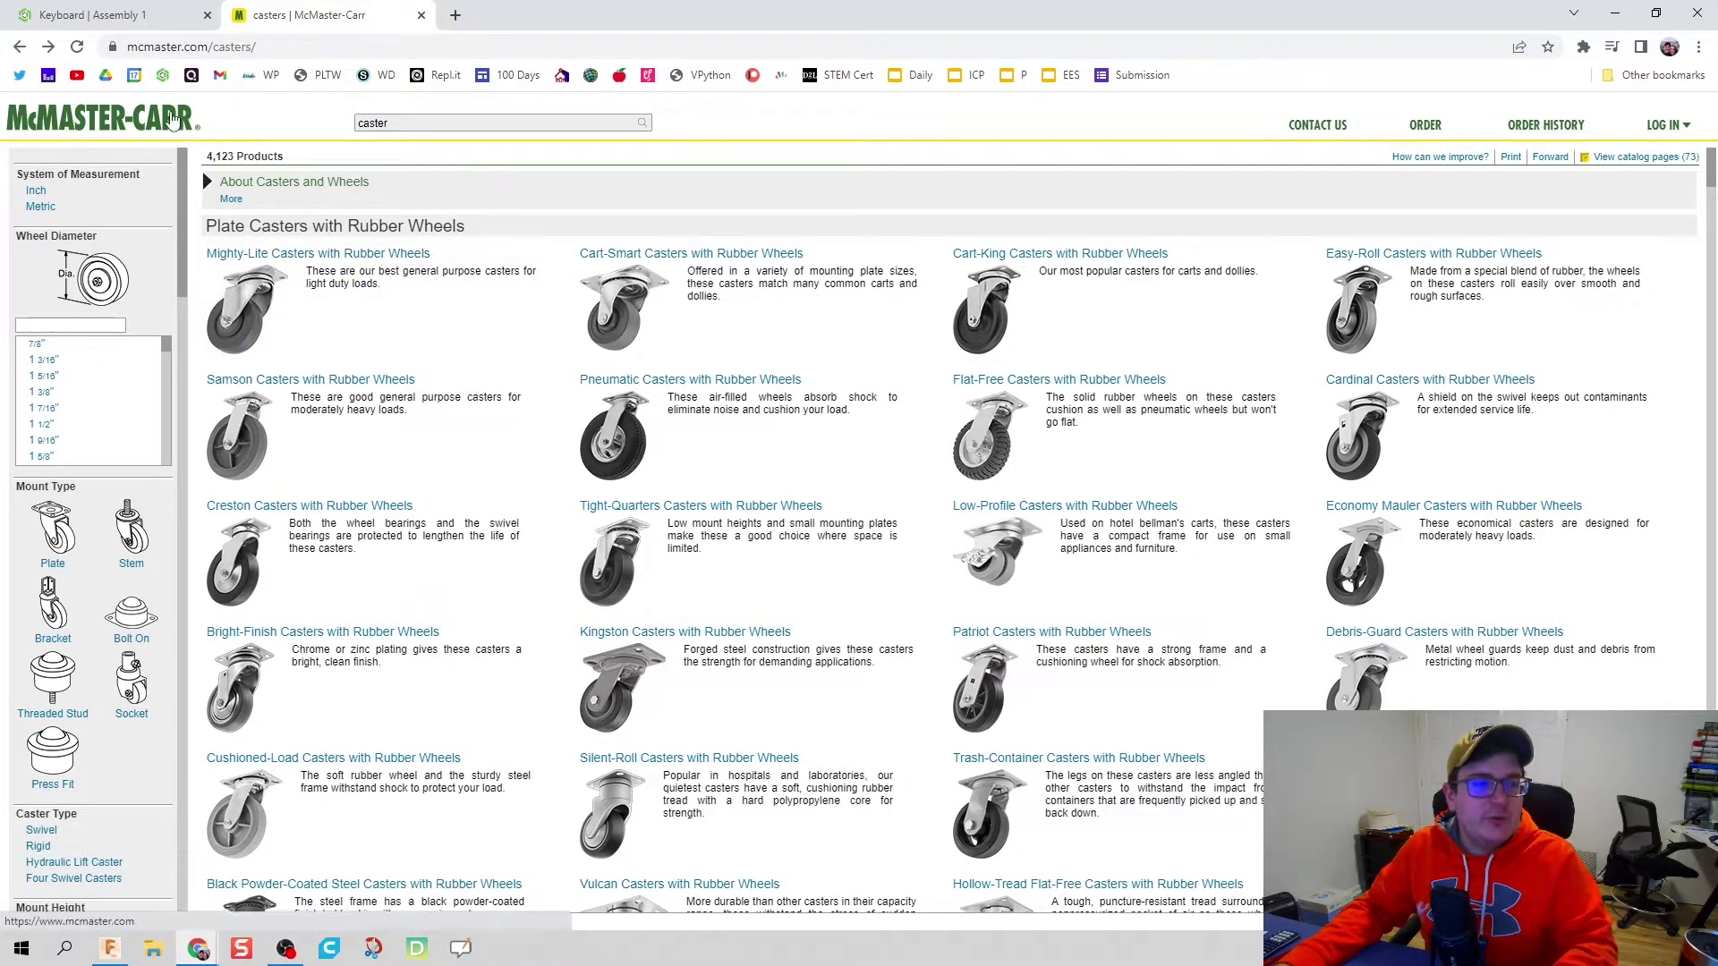
{"action": "left_click", "coordinate": [173, 119]}
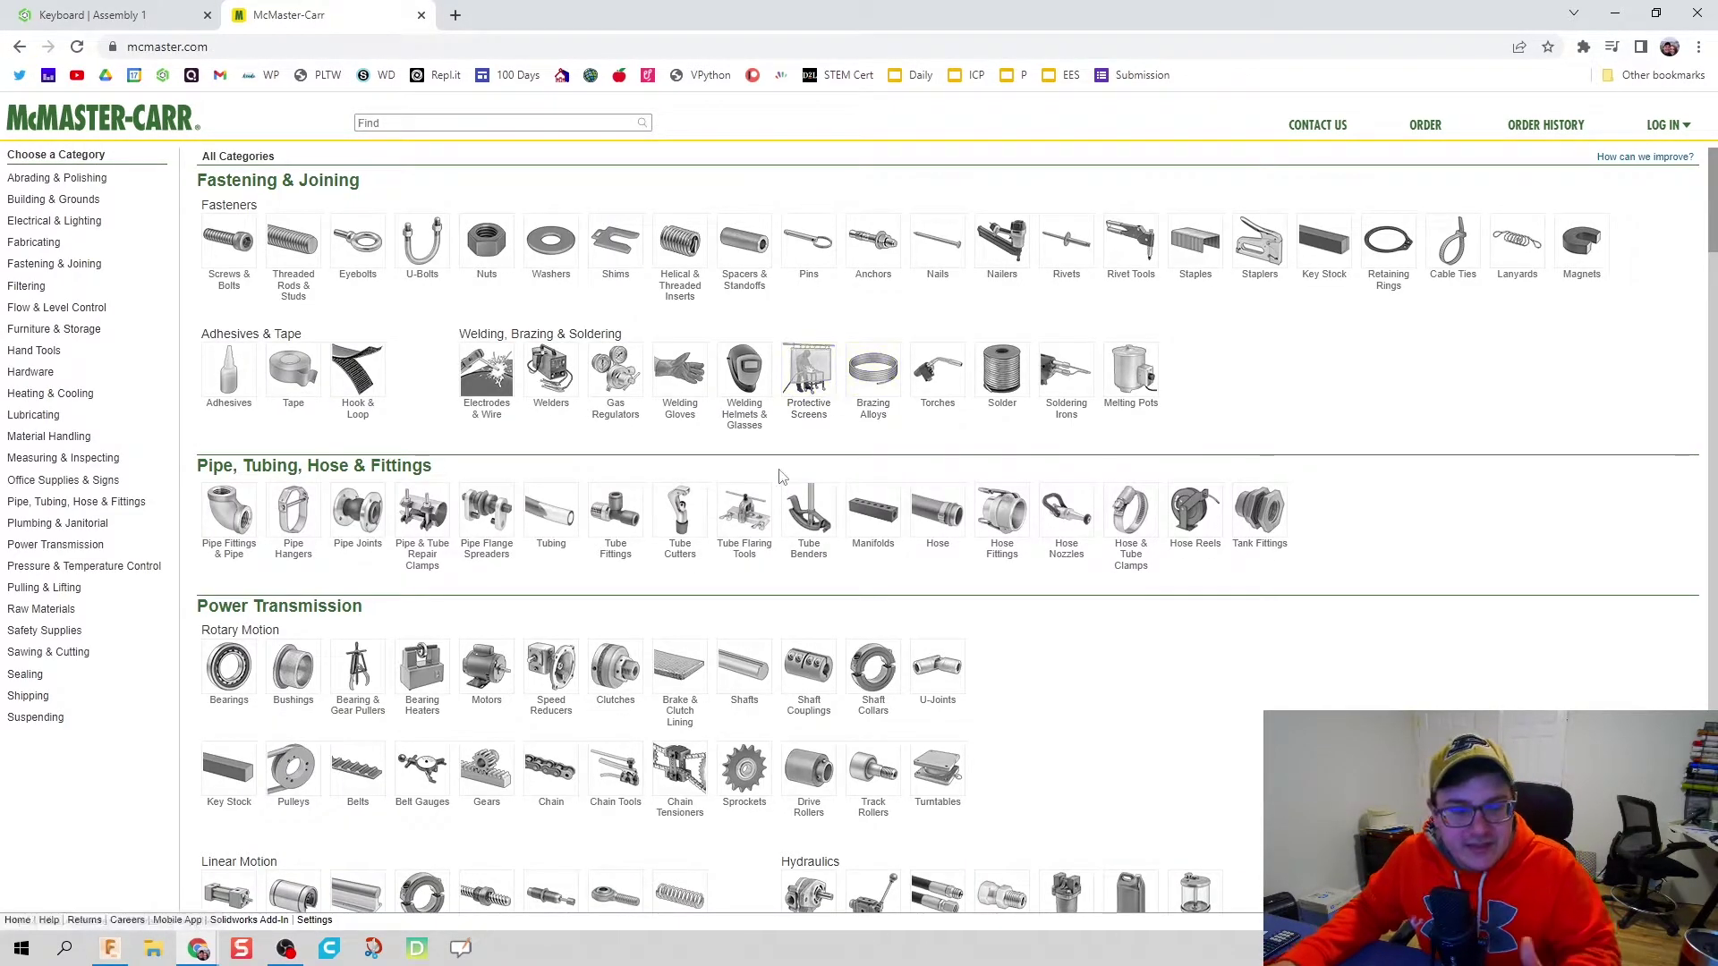
{"action": "scroll", "coordinate": [805, 447], "scroll_direction": "down", "scroll_amount": 3}
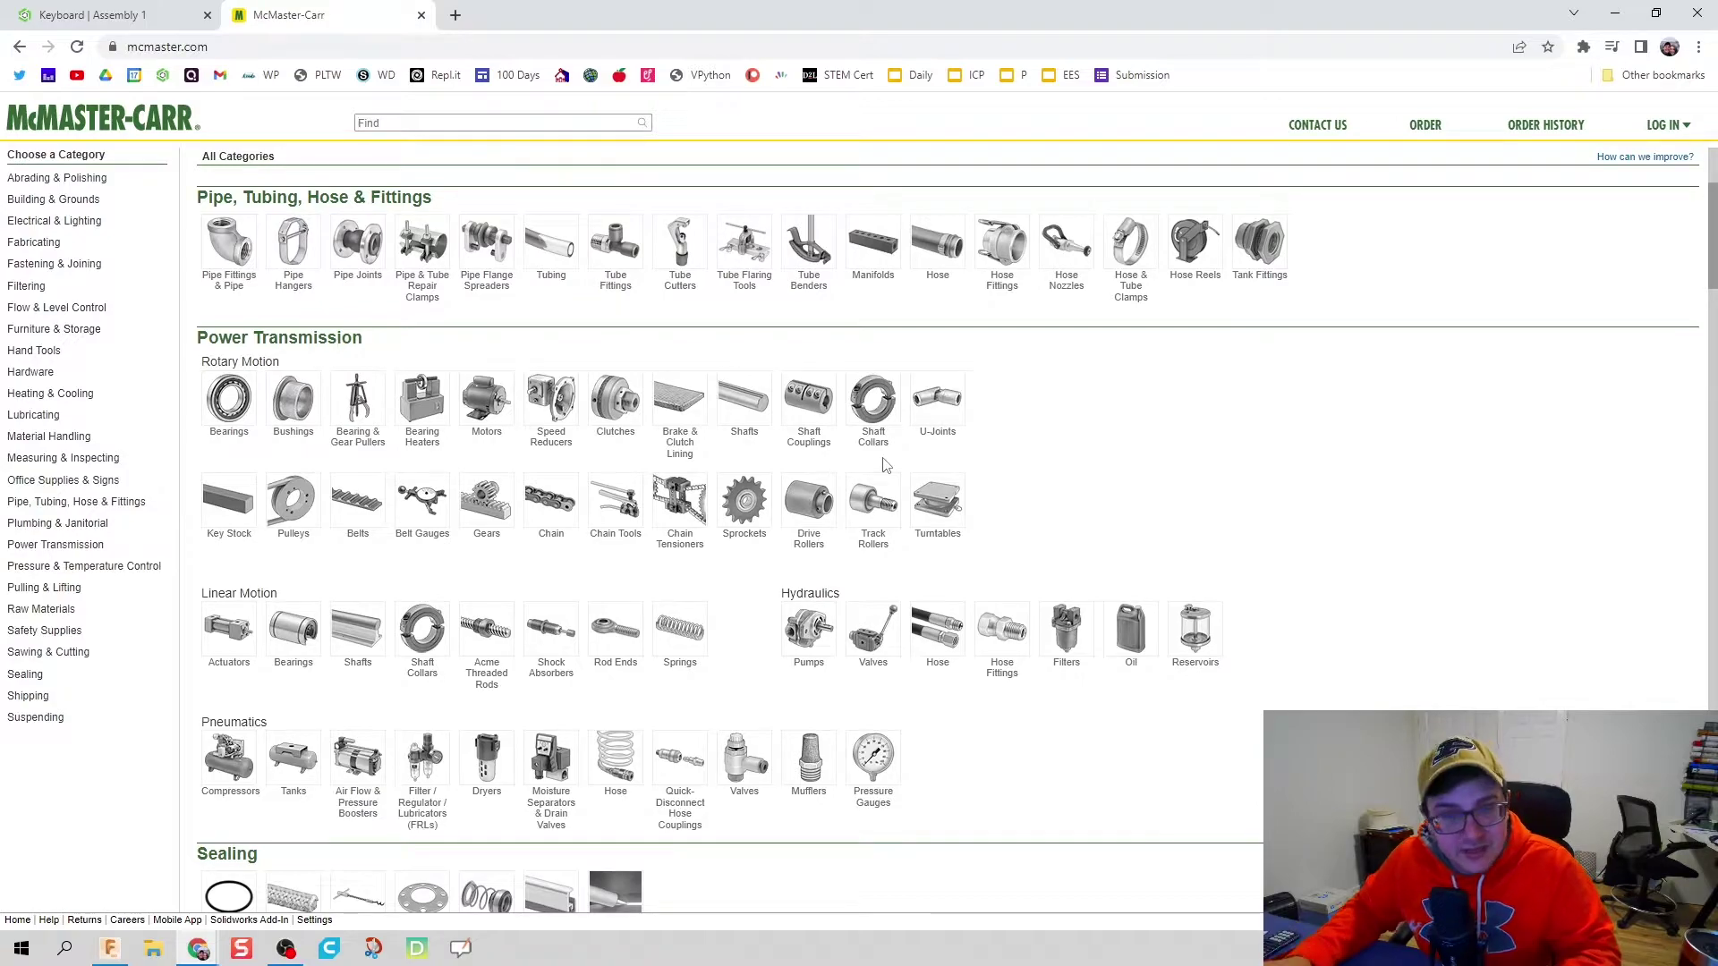
{"action": "scroll", "coordinate": [884, 464], "scroll_direction": "up", "scroll_amount": 3}
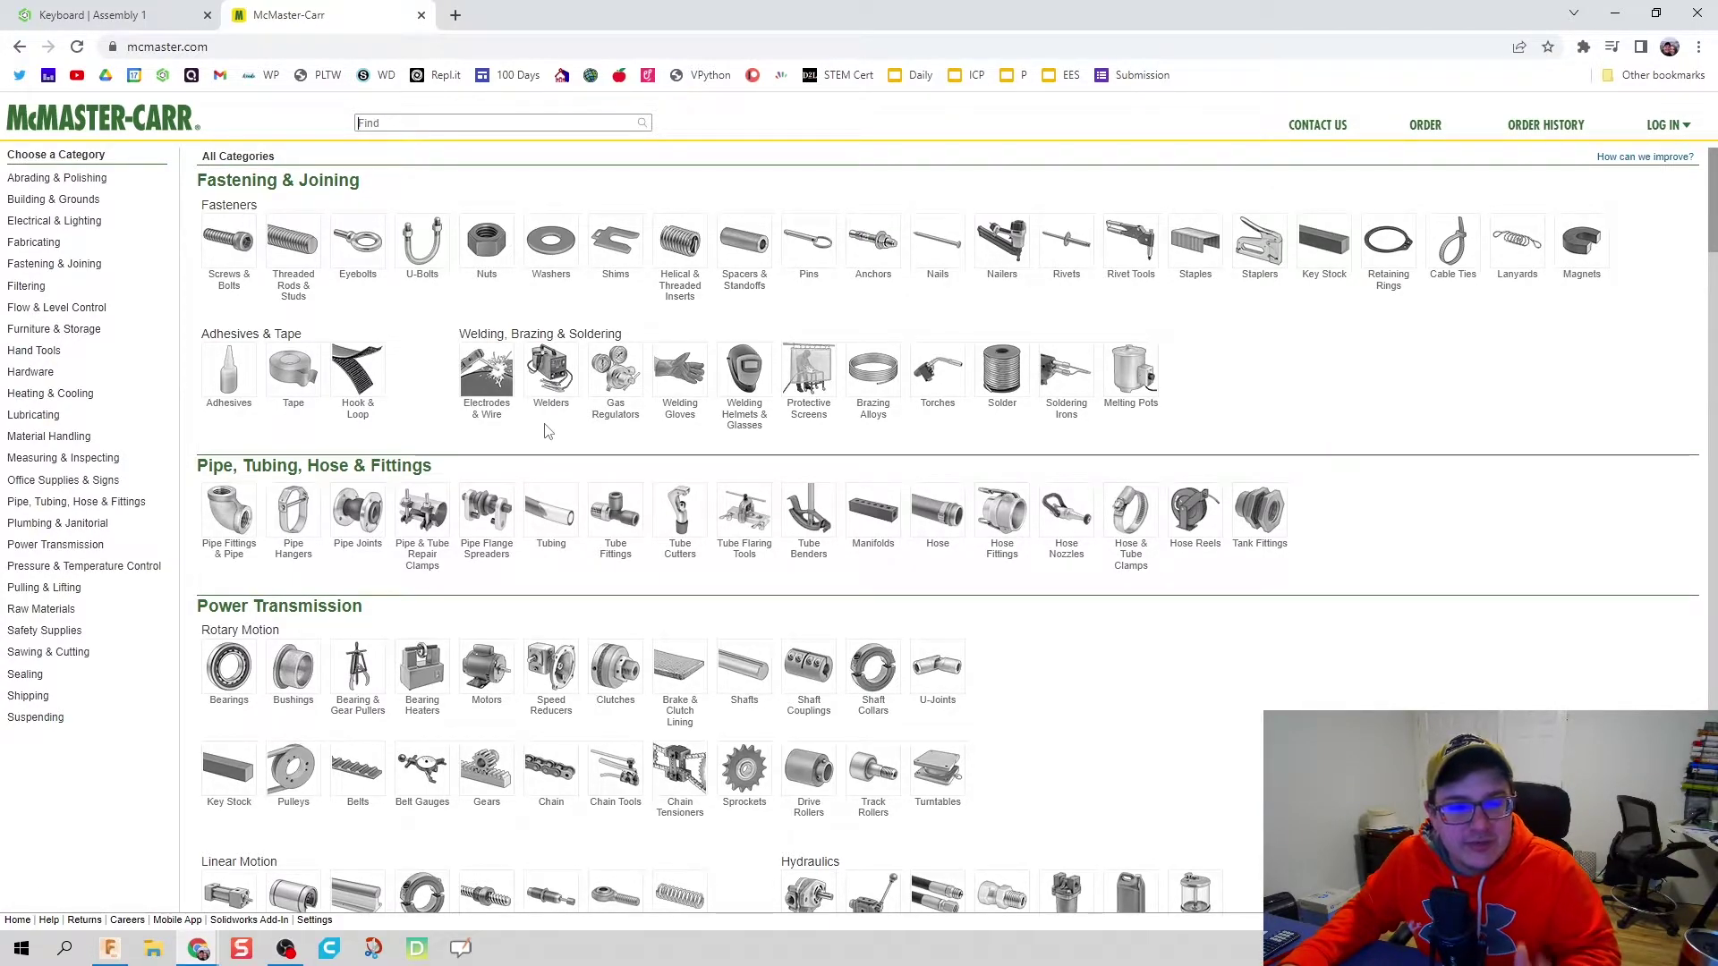
Step: Search McMaster-Carr for 'caster' and open Mighty-Lite Casters with Rubber Wheels
{"action": "left_click", "coordinate": [493, 121]}
{"action": "type", "text": "cast"}
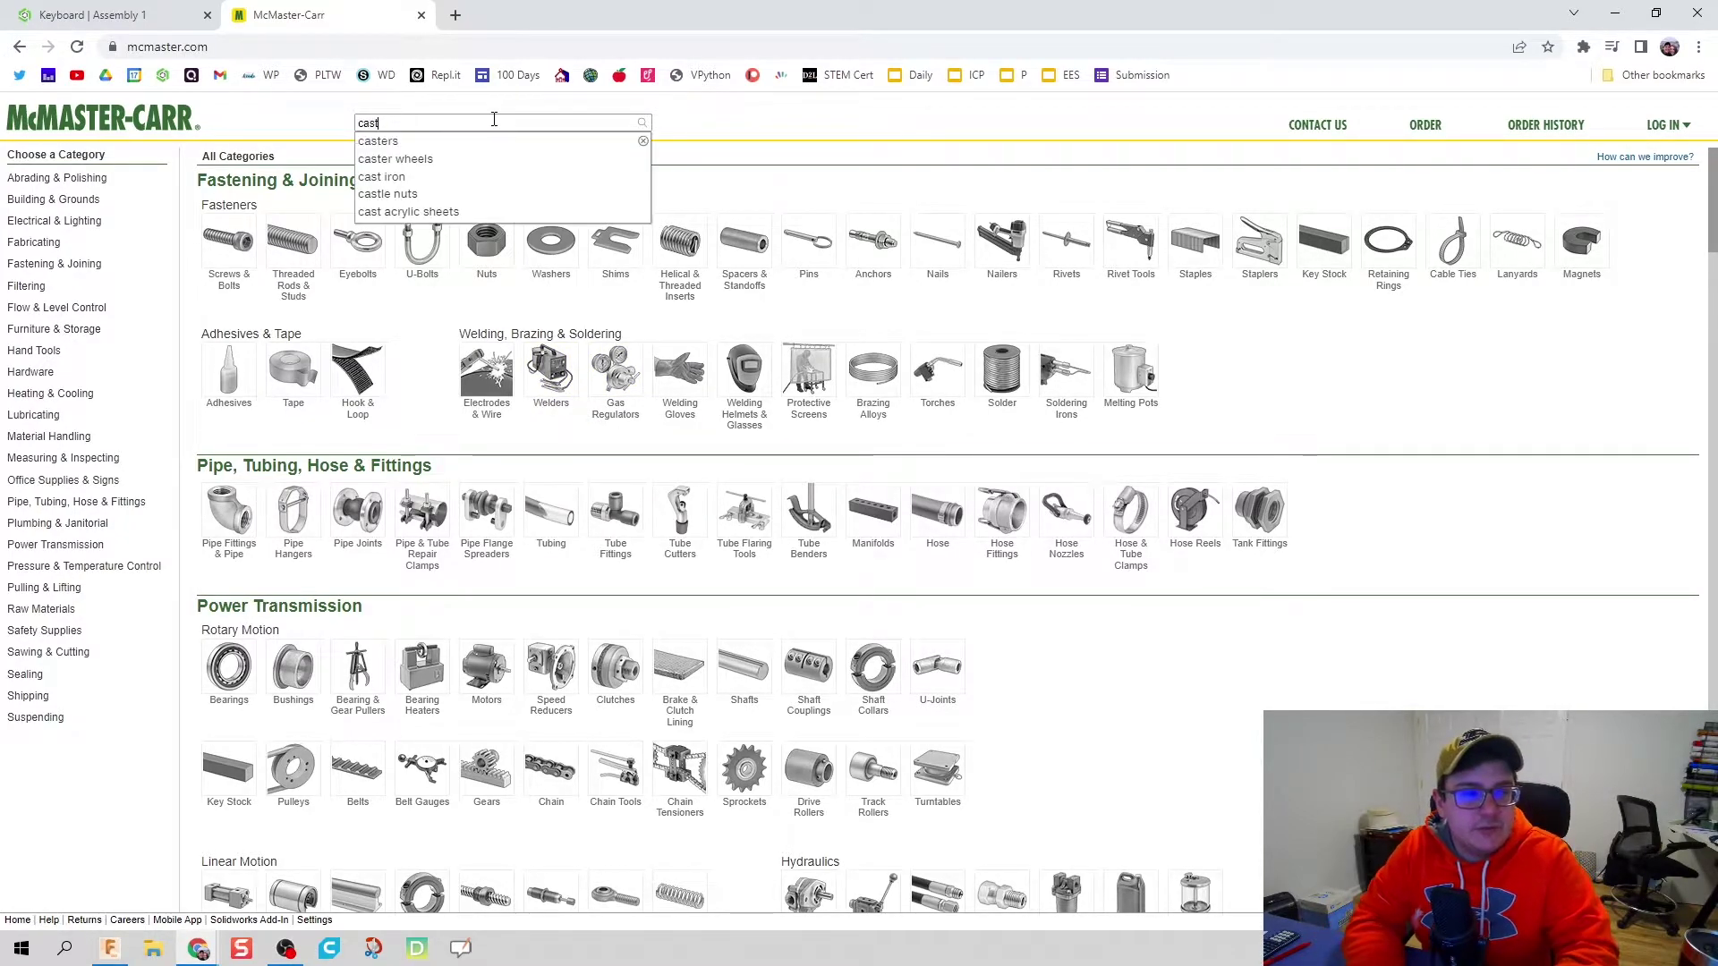
{"action": "type", "text": "er"}
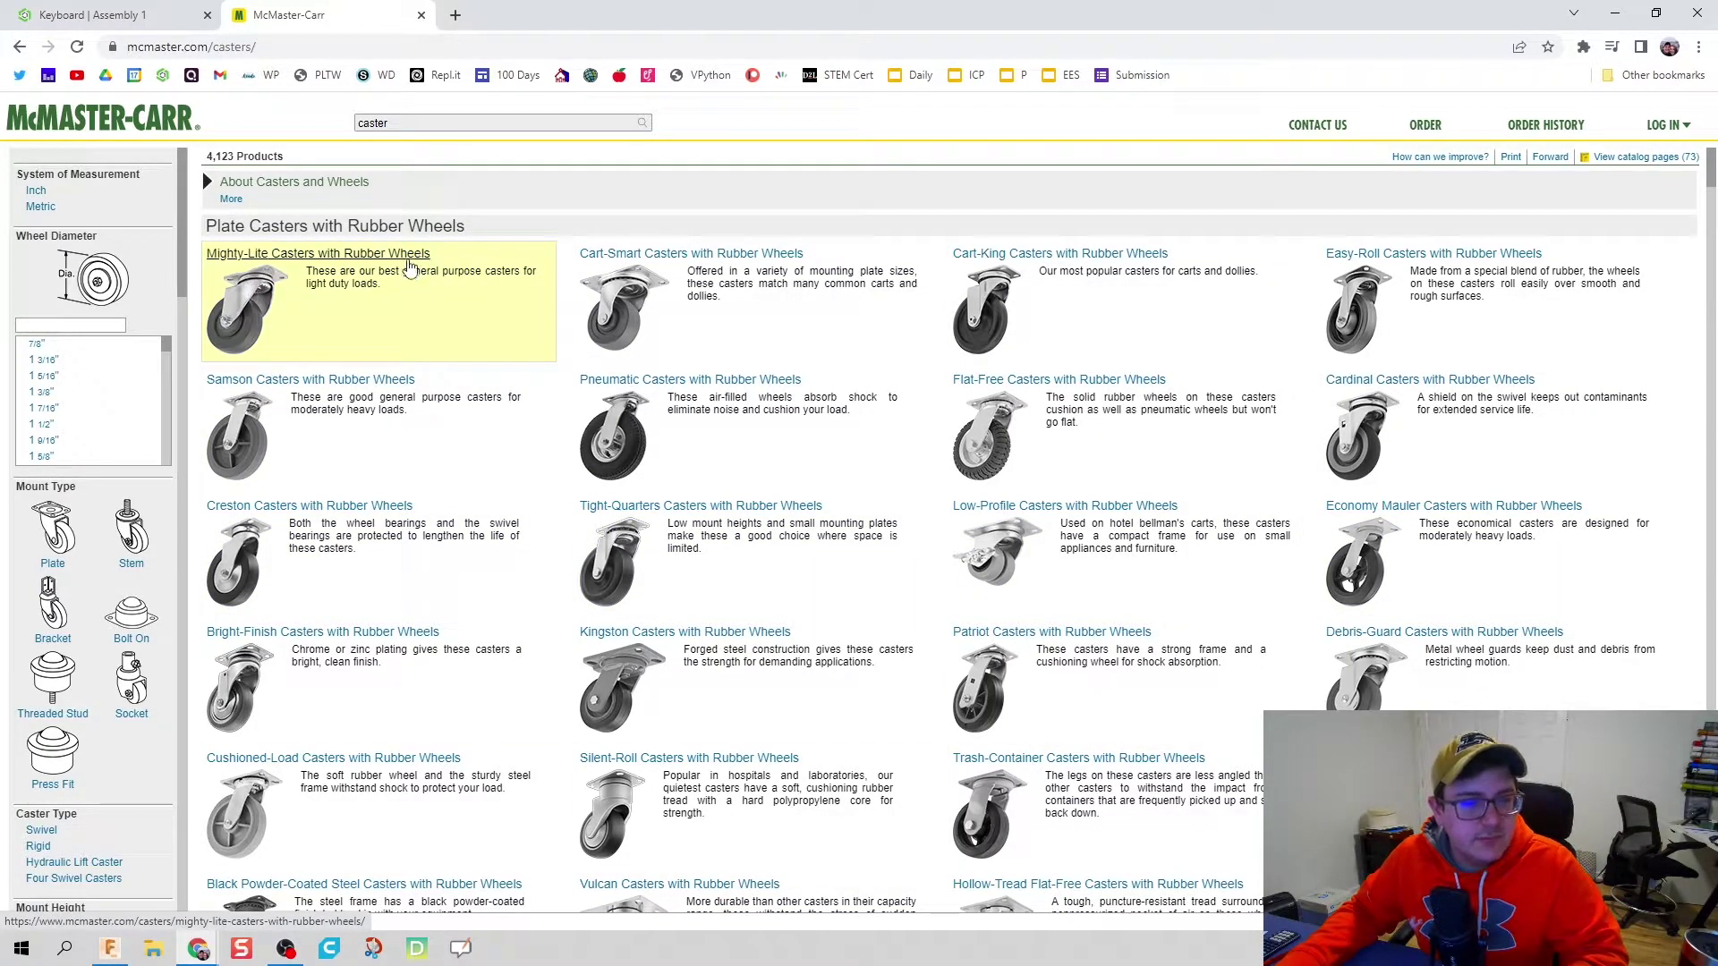
{"action": "left_click", "coordinate": [409, 268]}
{"action": "scroll", "coordinate": [750, 441], "scroll_direction": "down", "scroll_amount": 1}
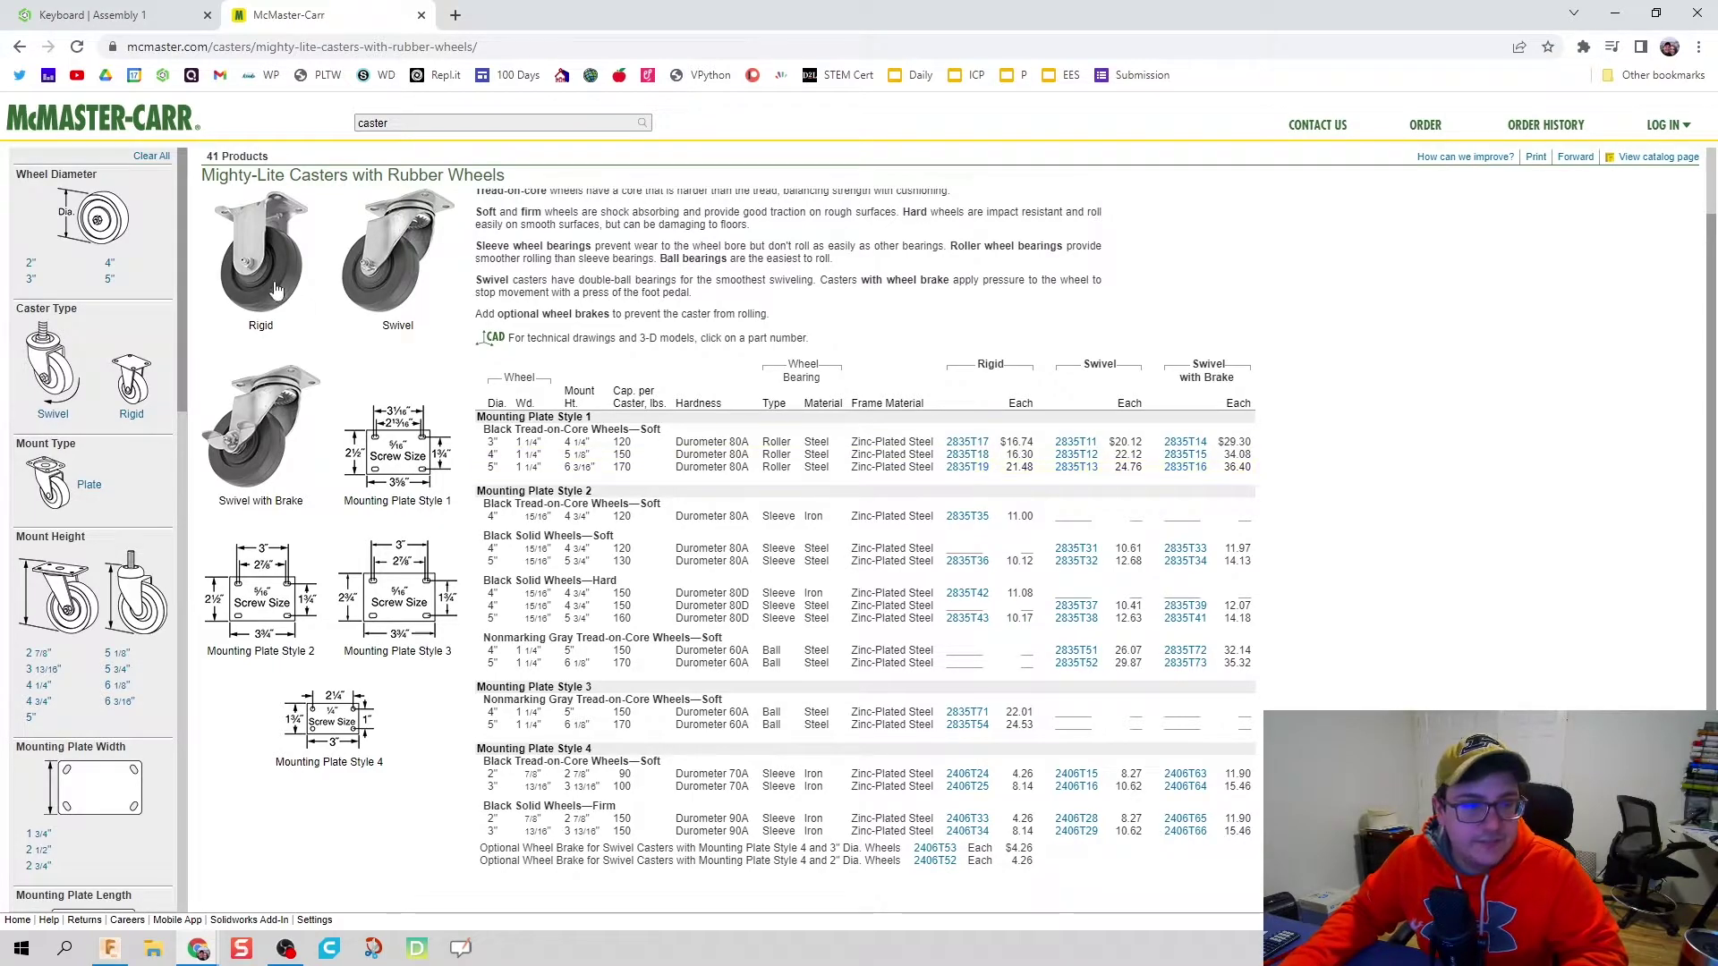
{"action": "scroll", "coordinate": [277, 292], "scroll_direction": "up", "scroll_amount": 1}
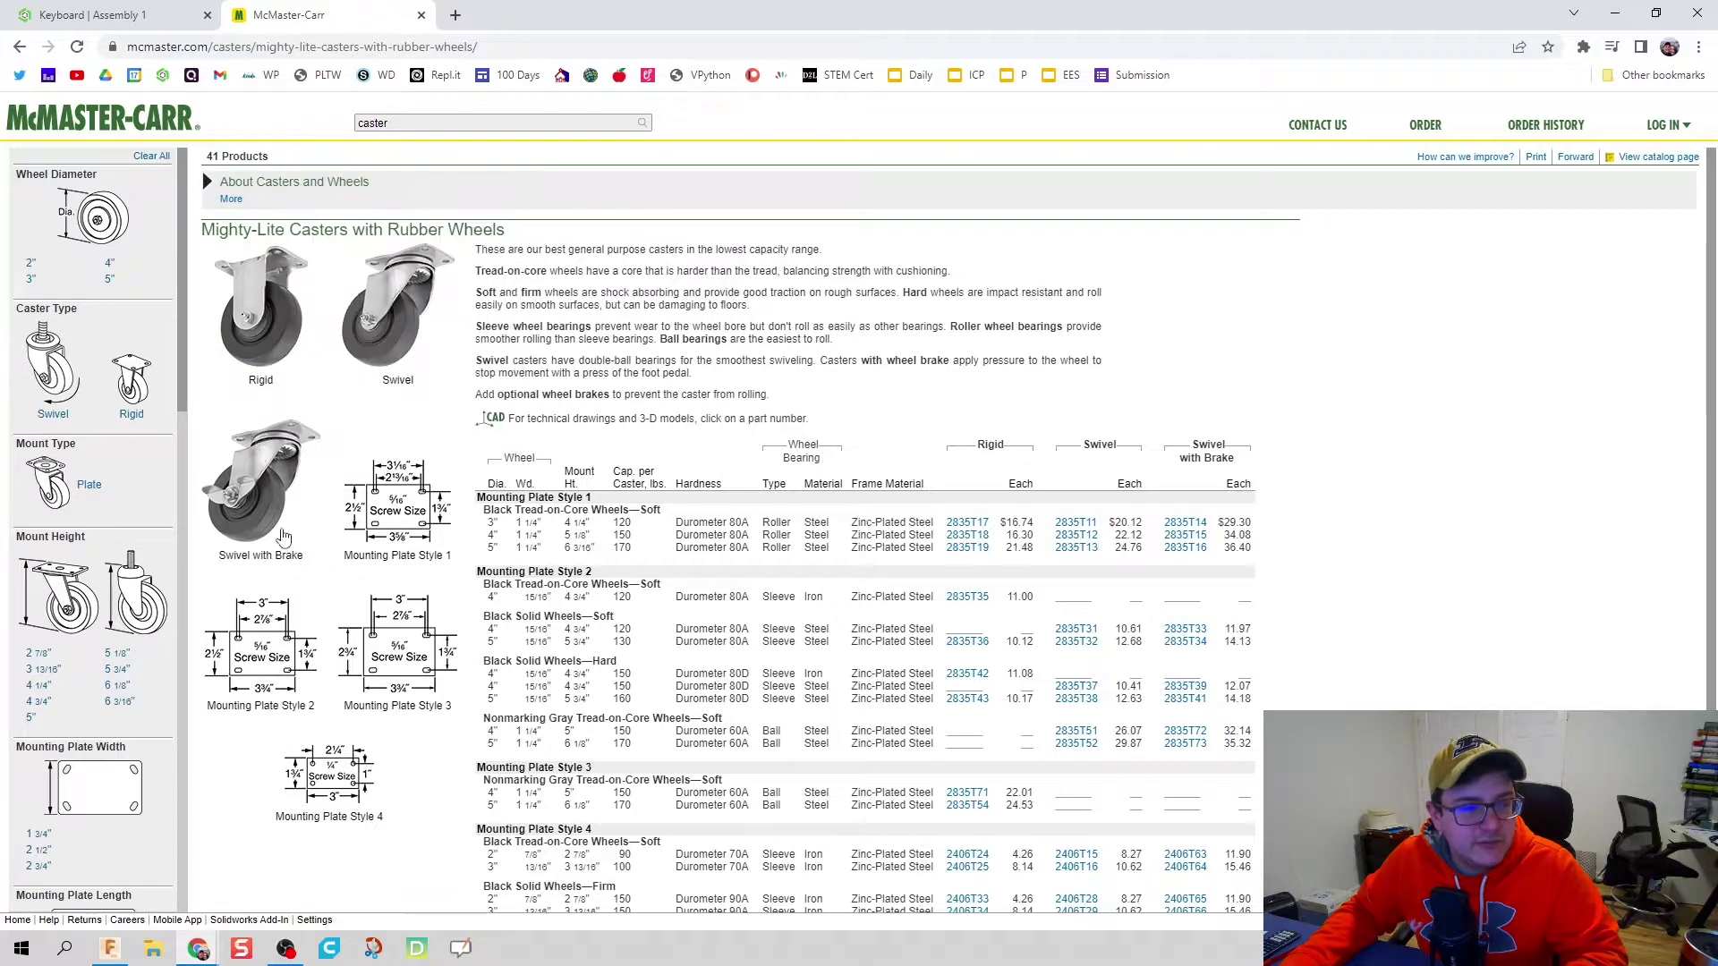
Step: Download the CAD model of part 2835T14 in 3-D STEP format
{"action": "mouse_move", "coordinate": [282, 535]}
{"action": "scroll", "coordinate": [1332, 404], "scroll_direction": "down", "scroll_amount": 1}
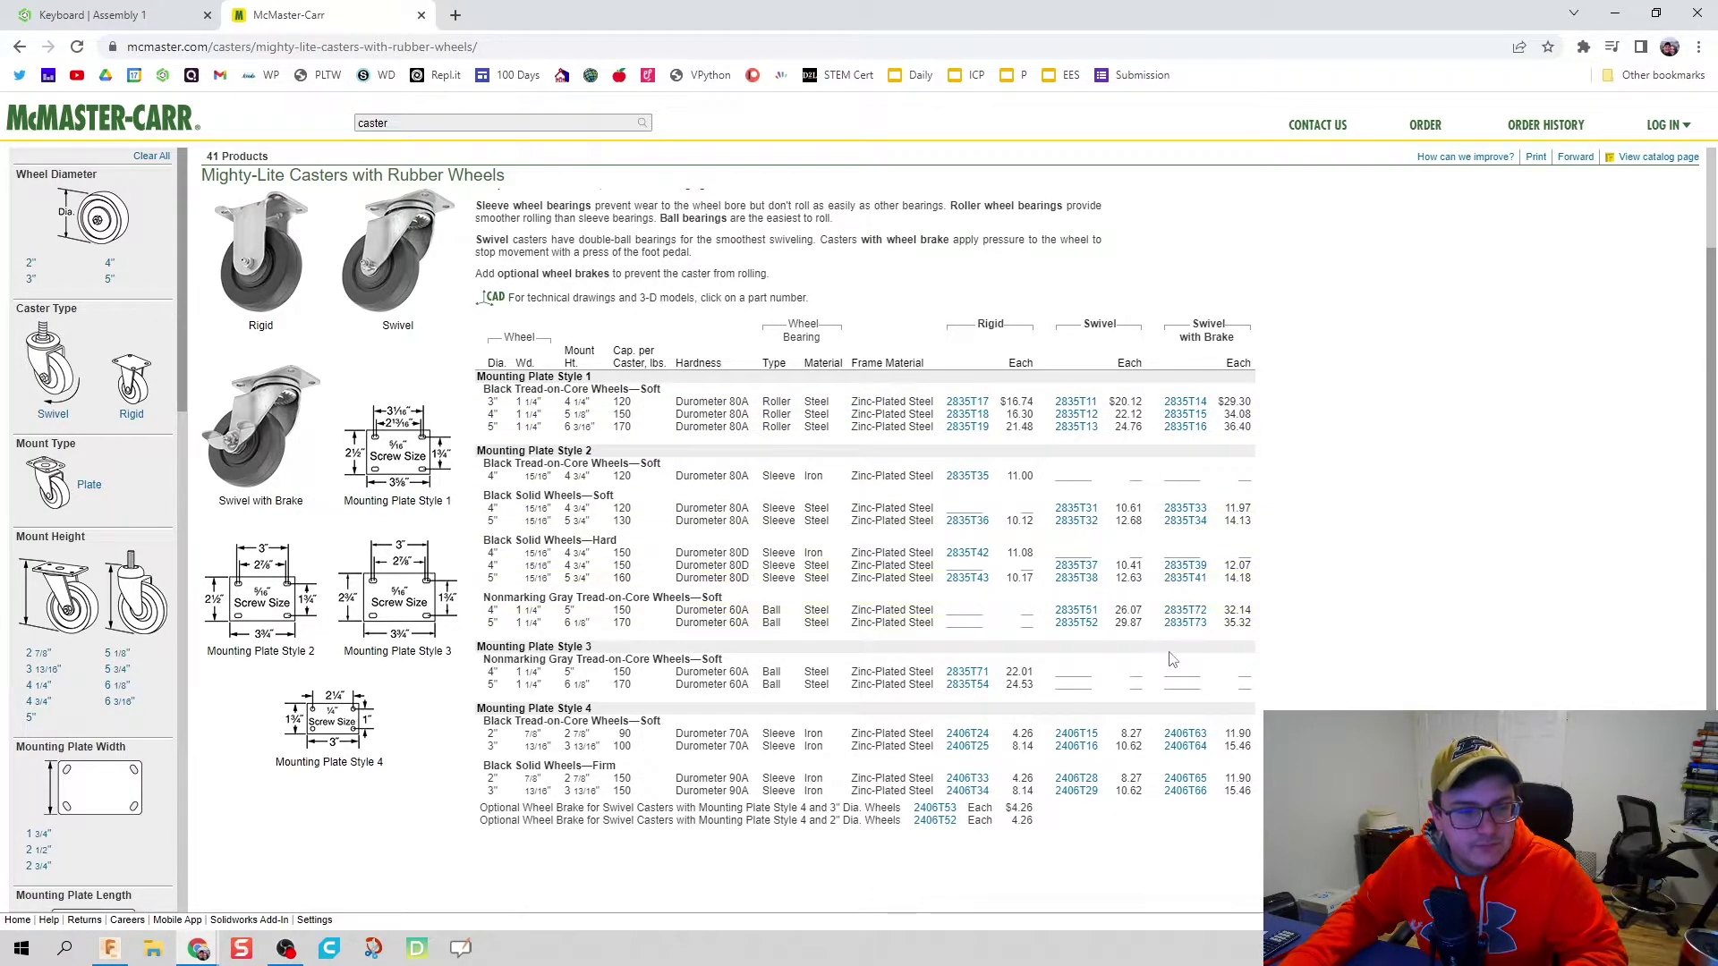
{"action": "left_click", "coordinate": [1185, 402]}
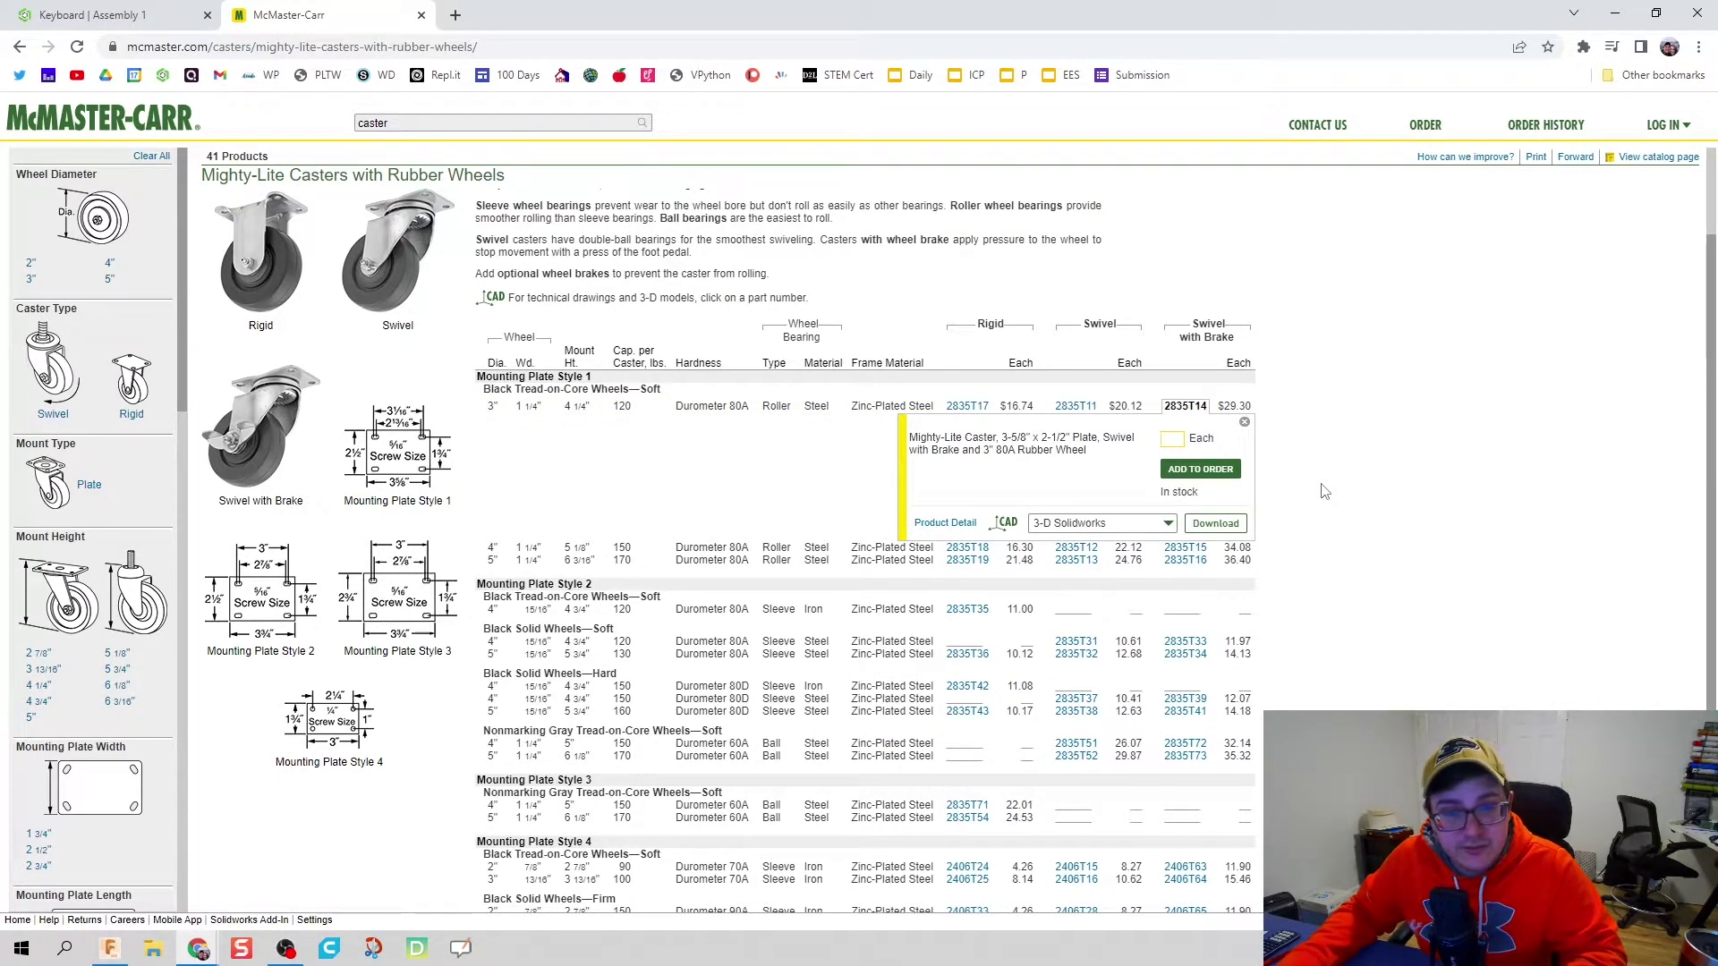
{"action": "left_click", "coordinate": [1148, 524]}
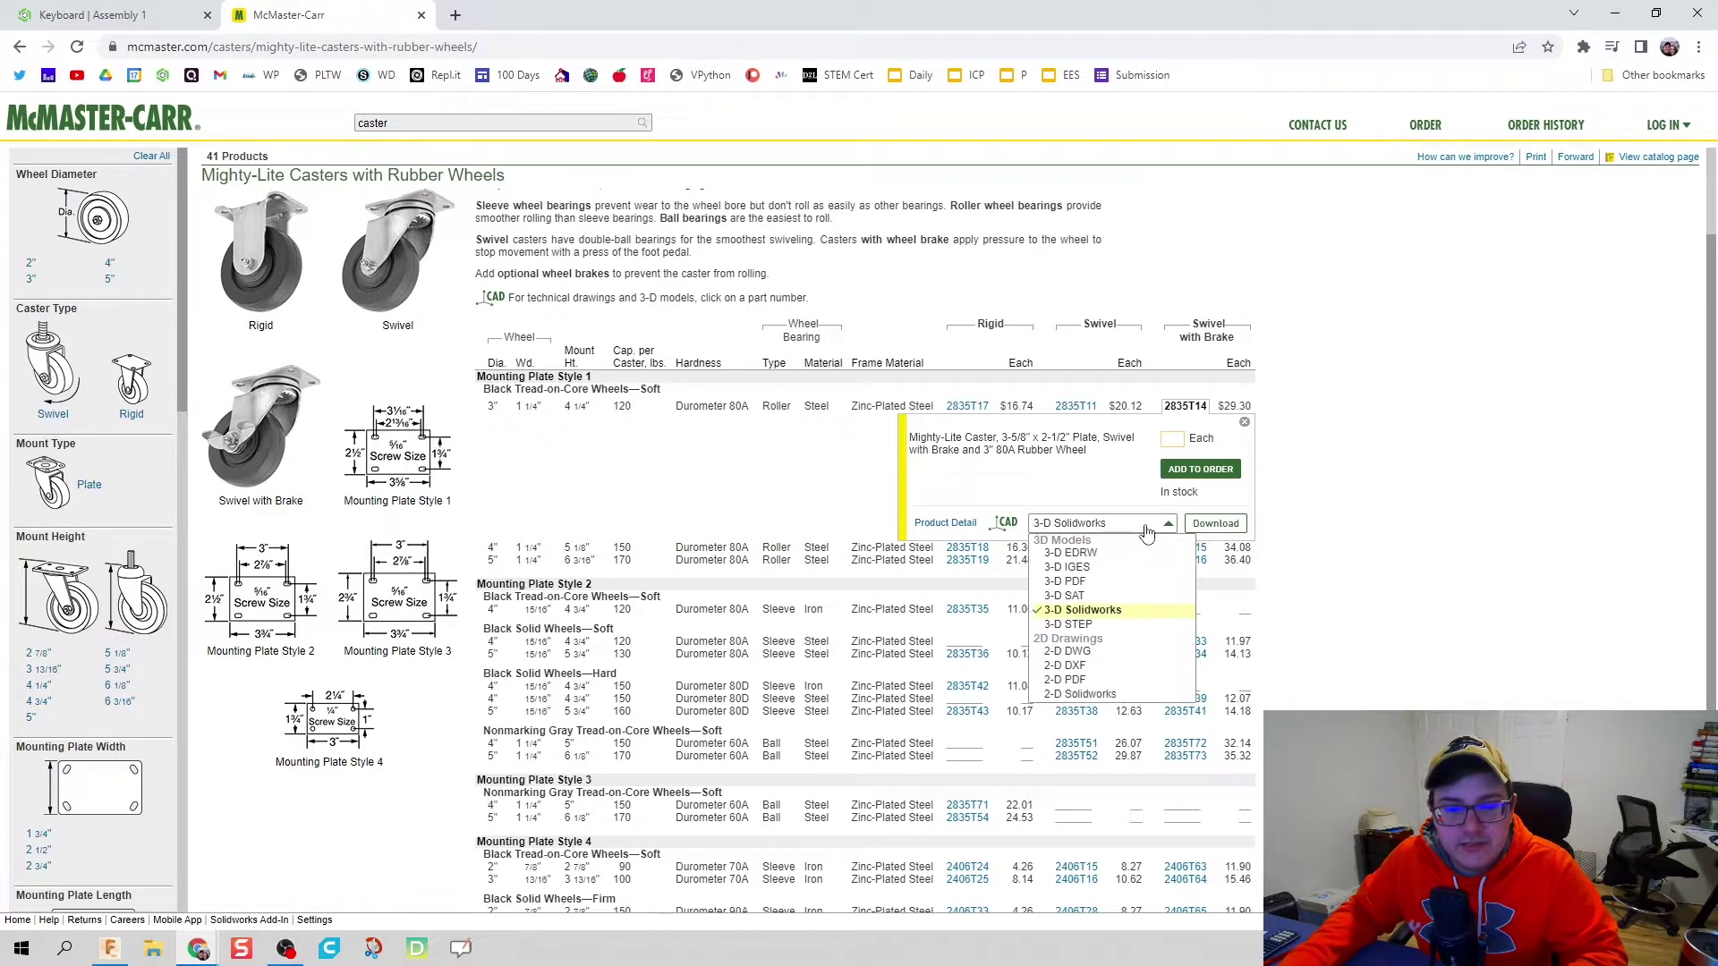
{"action": "left_click", "coordinate": [1135, 624]}
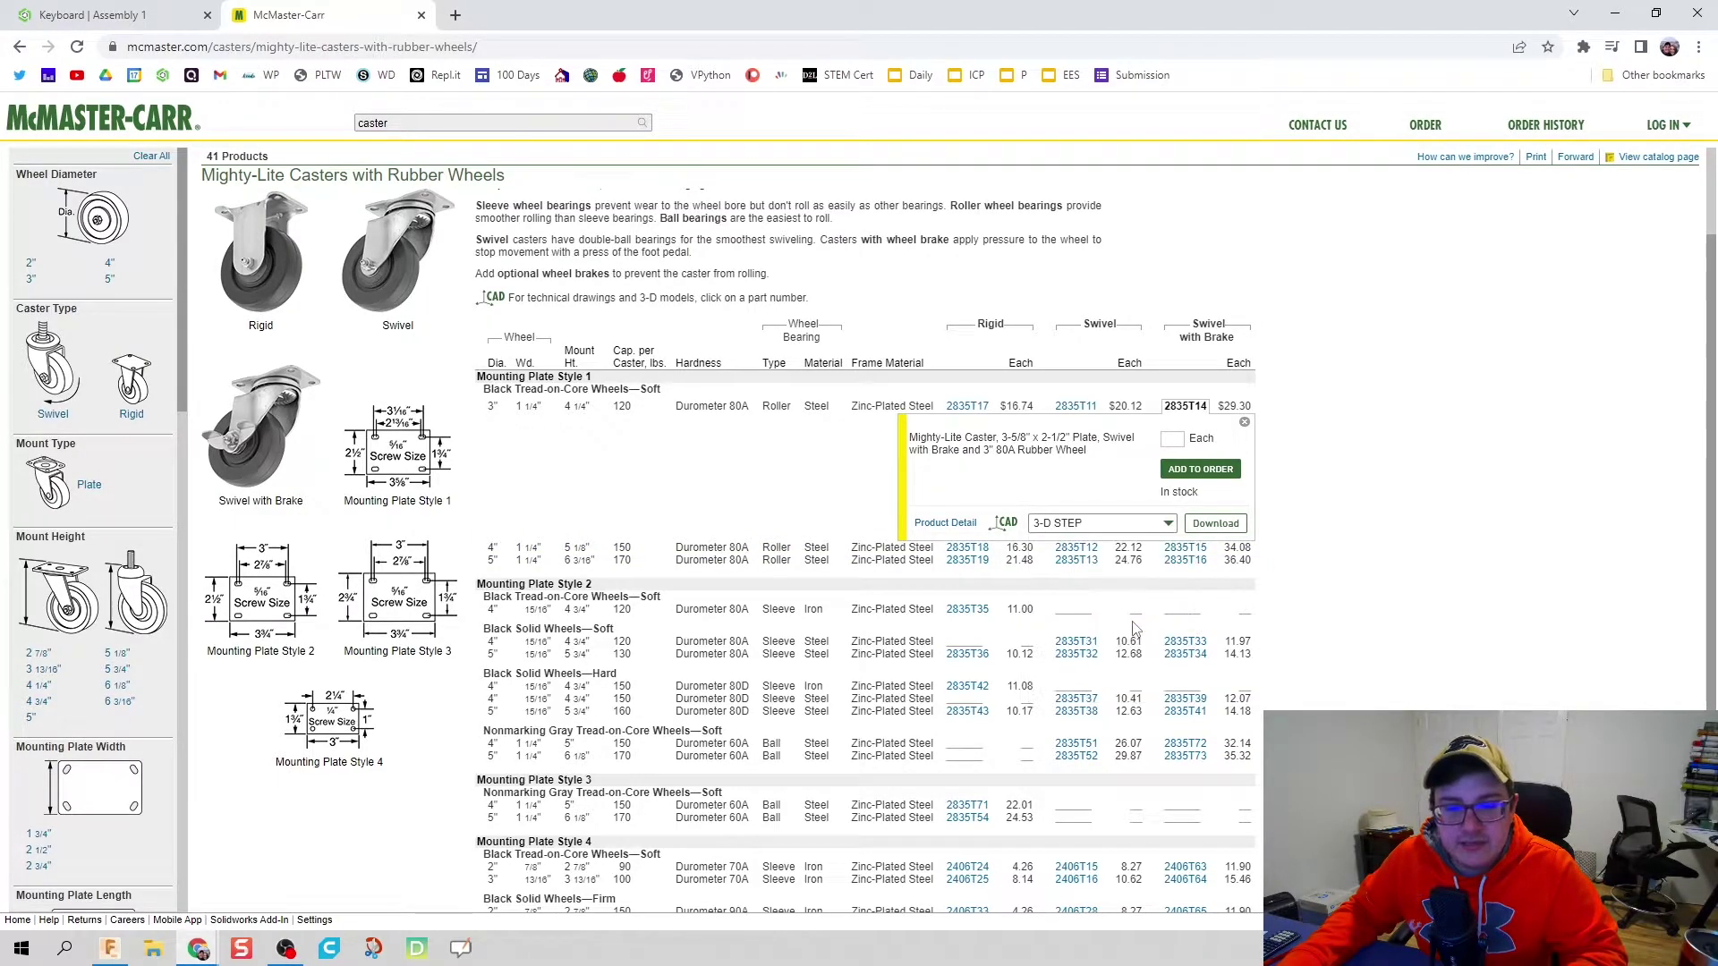
{"action": "left_click", "coordinate": [1229, 529]}
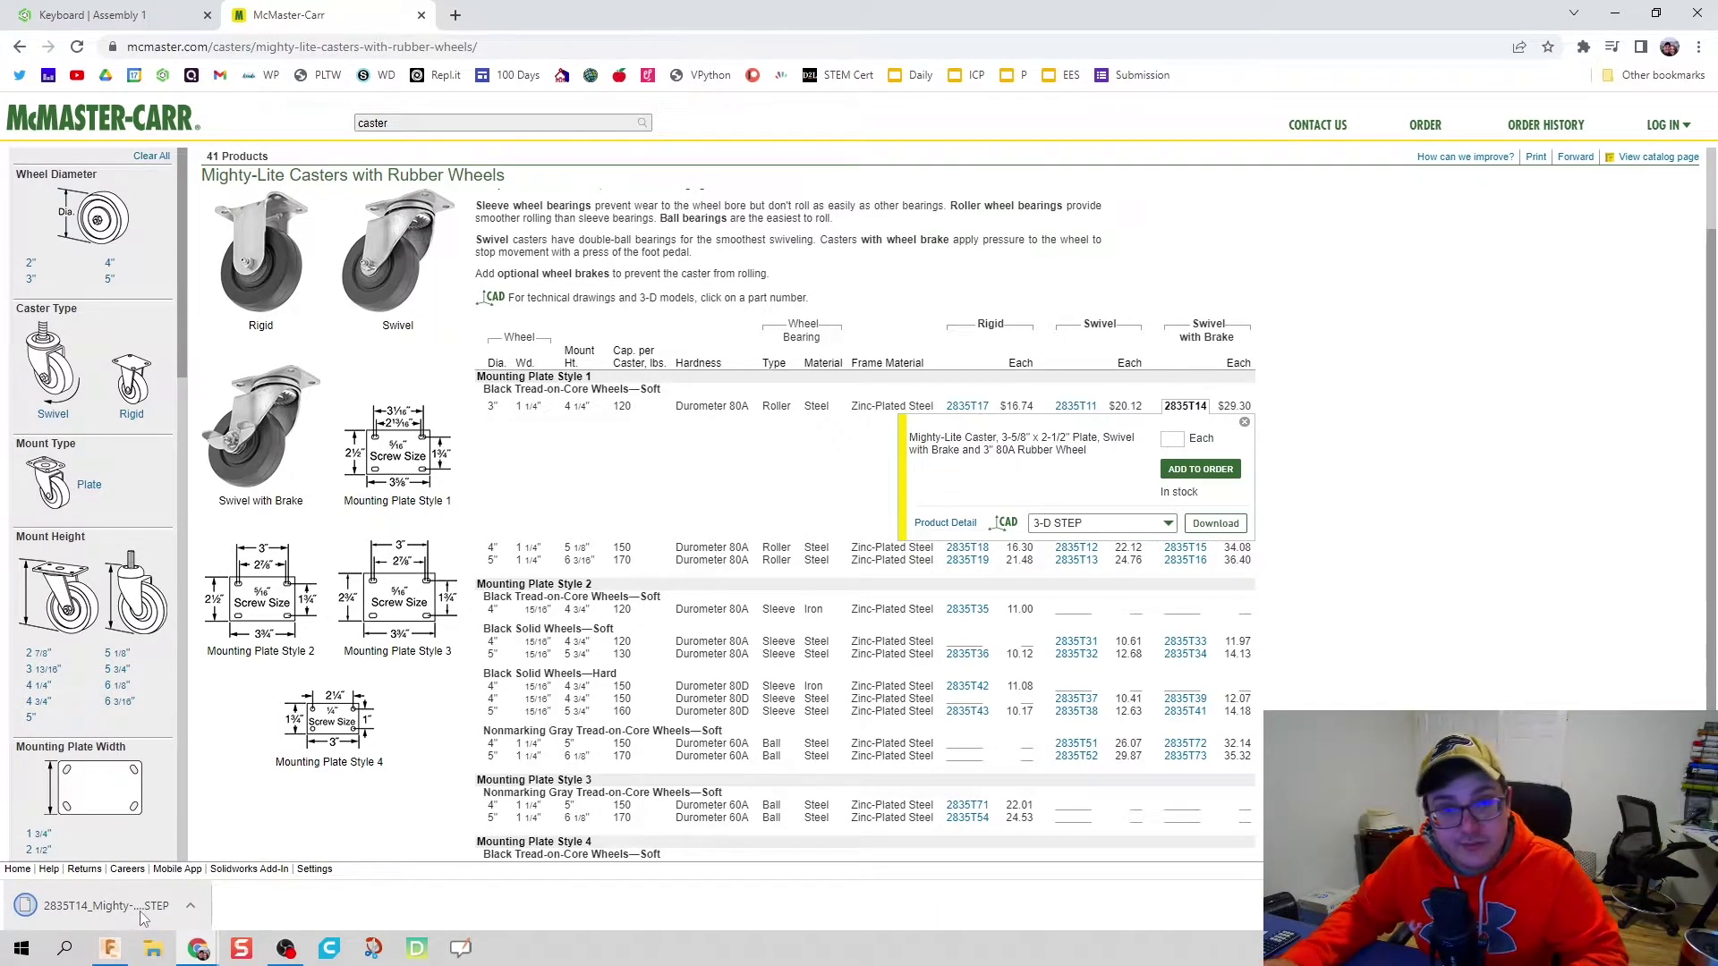
Step: Import the 2835T14 caster STEP file into a single Part Studio and view it
{"action": "left_click", "coordinate": [135, 14]}
{"action": "left_click", "coordinate": [51, 864]}
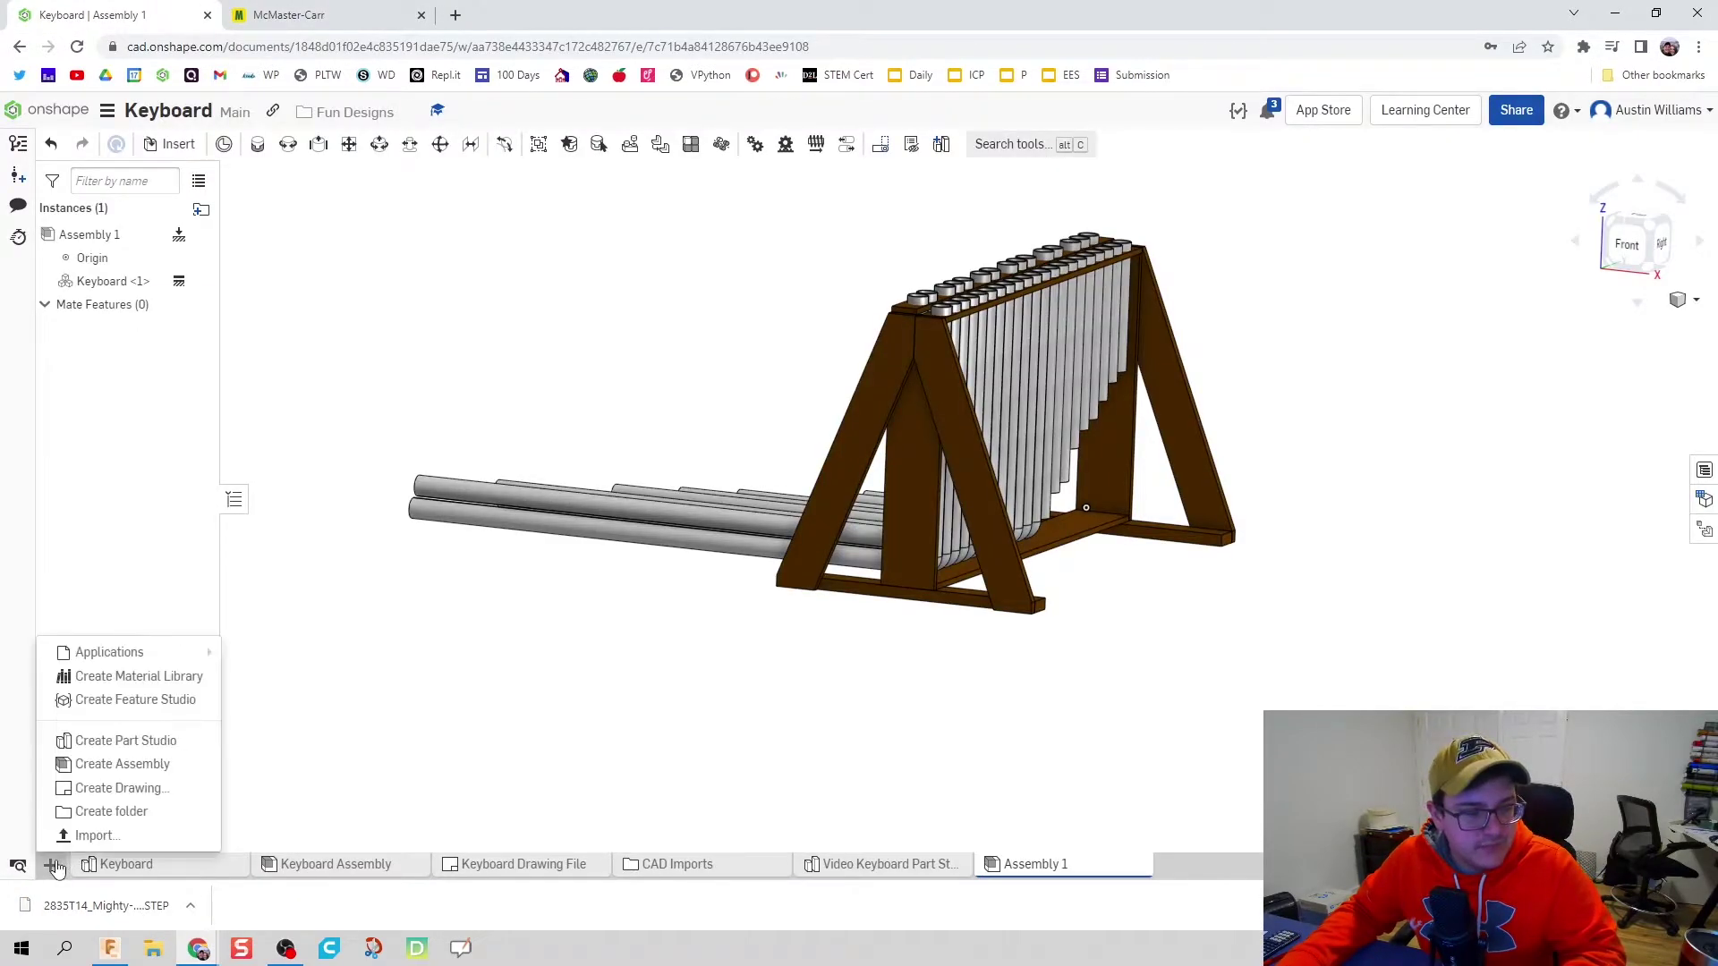
{"action": "left_click", "coordinate": [80, 834]}
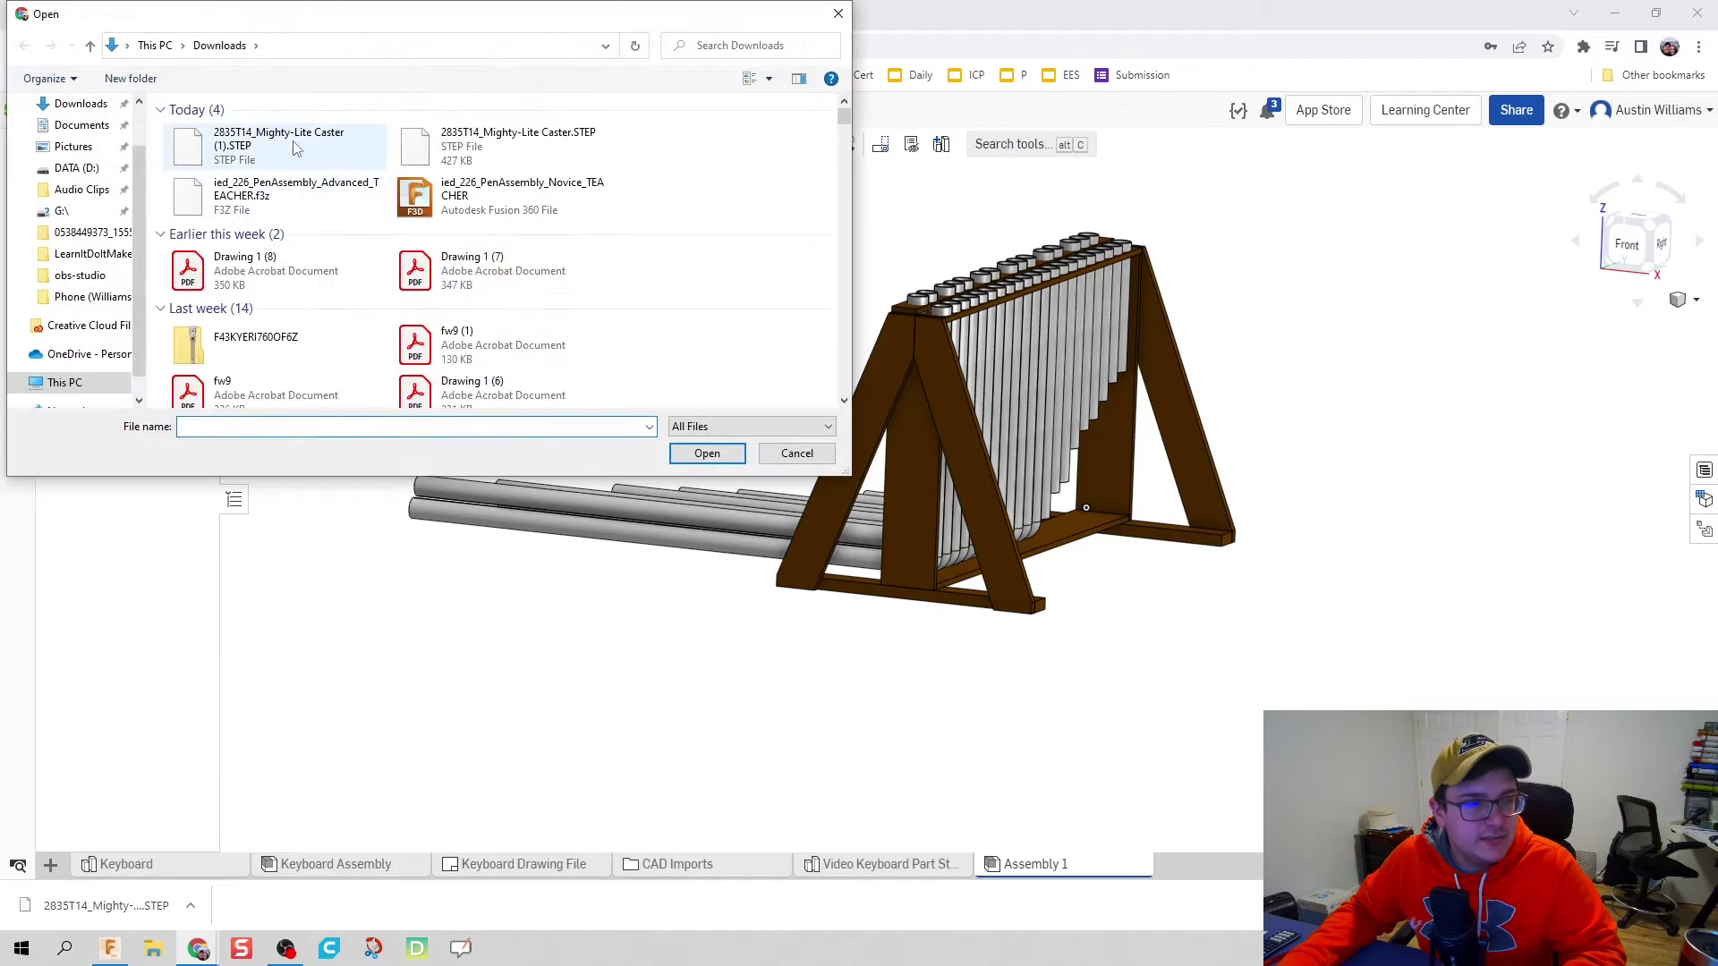
{"action": "double_click", "coordinate": [288, 149]}
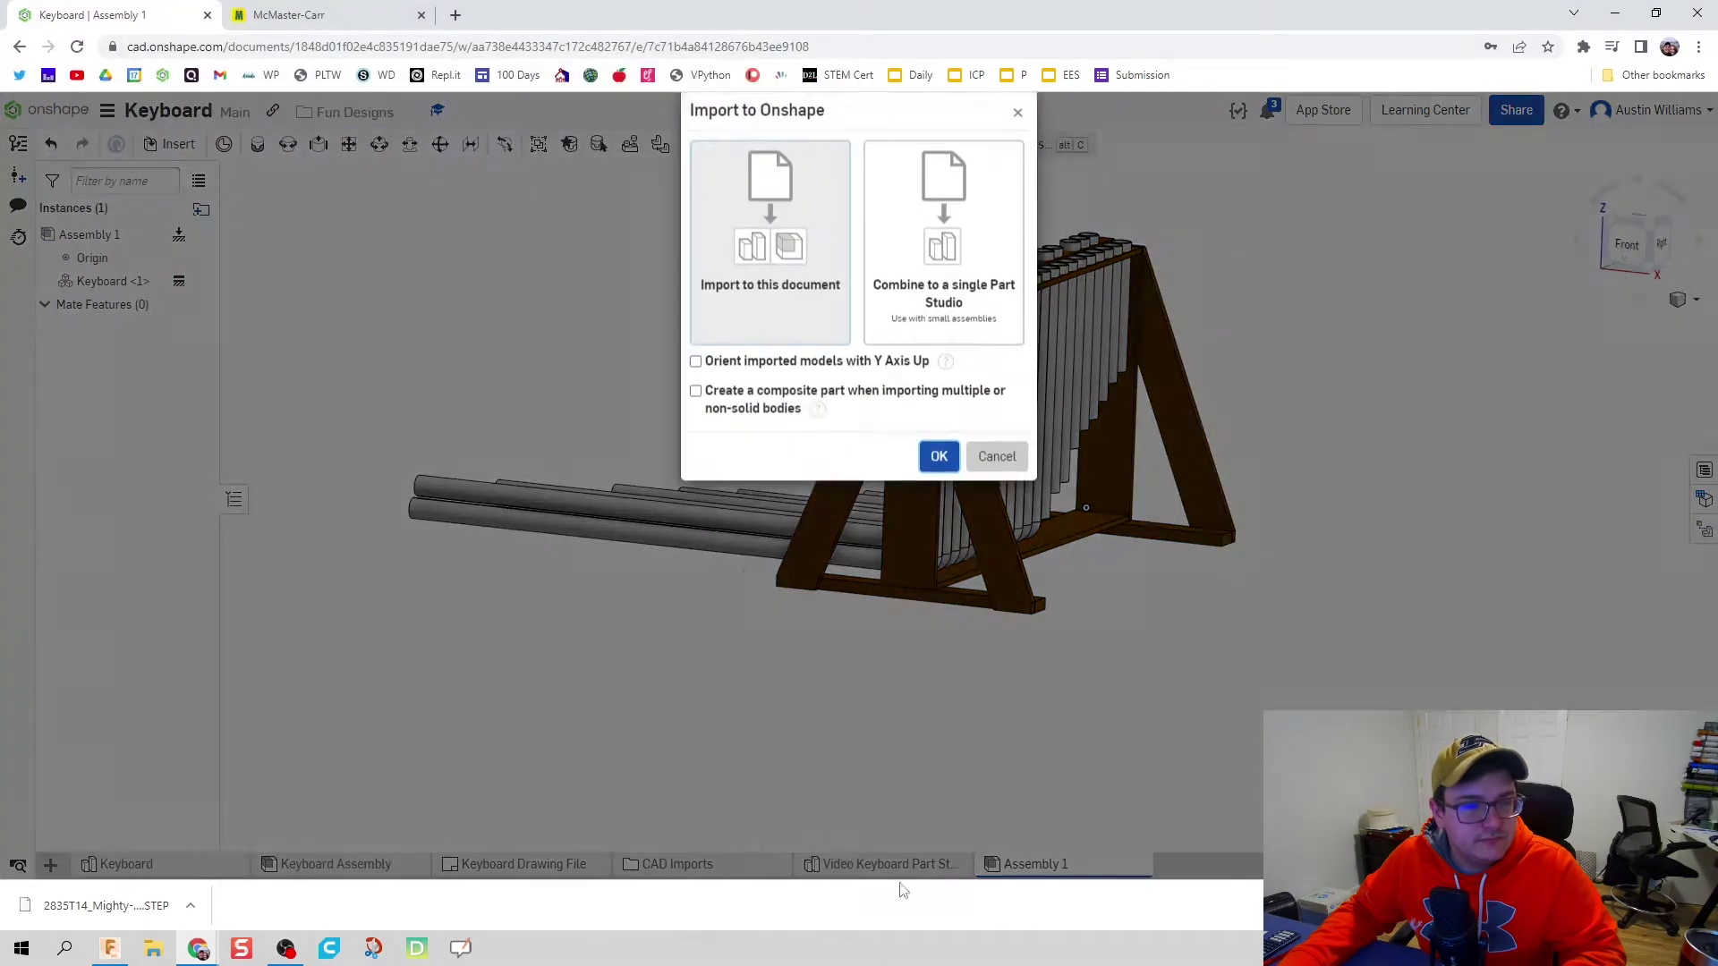
{"action": "left_click", "coordinate": [903, 289]}
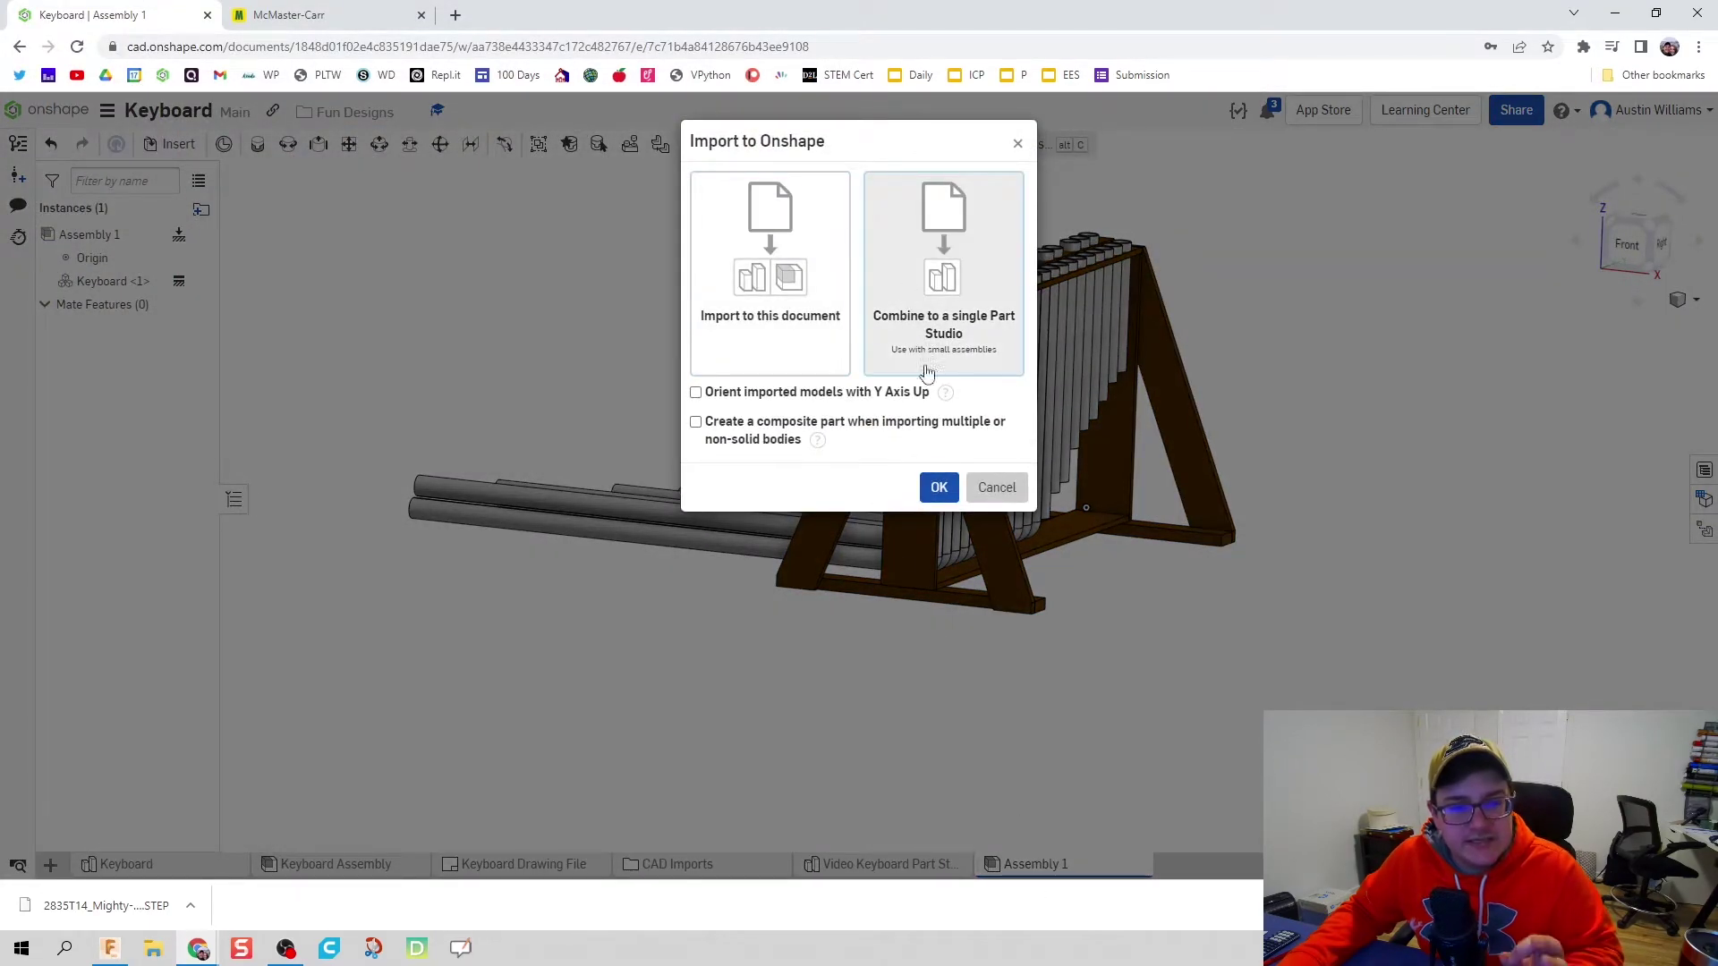
{"action": "left_click", "coordinate": [941, 488]}
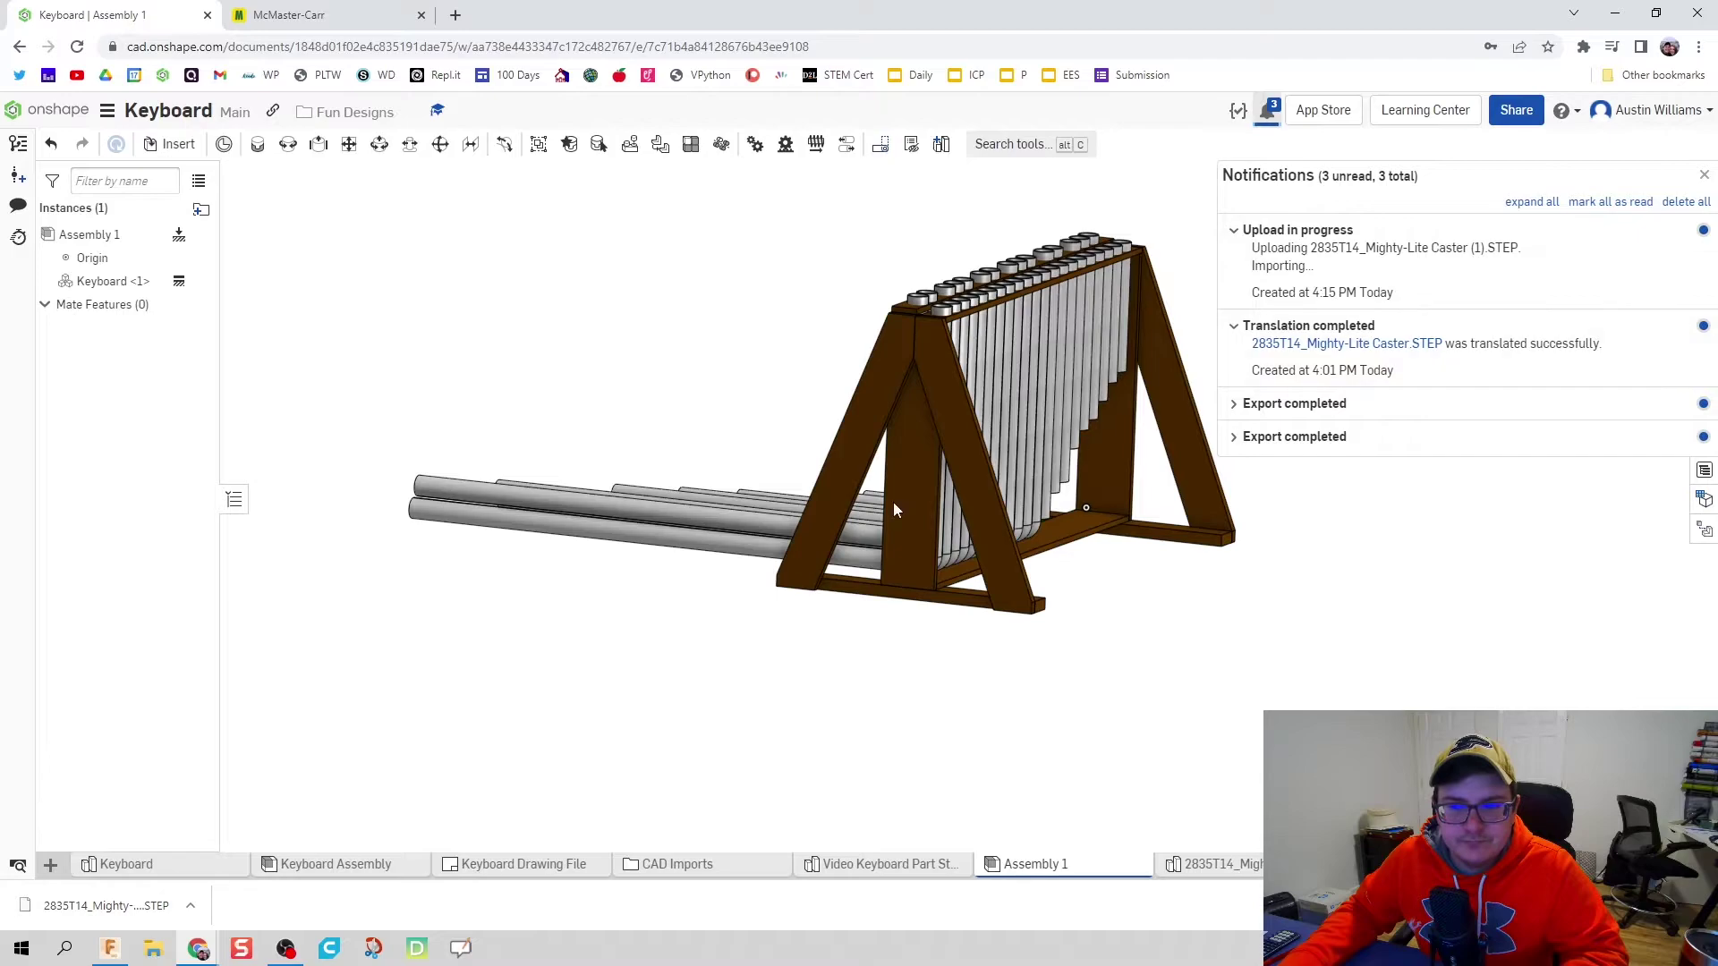
{"action": "left_click", "coordinate": [1236, 868]}
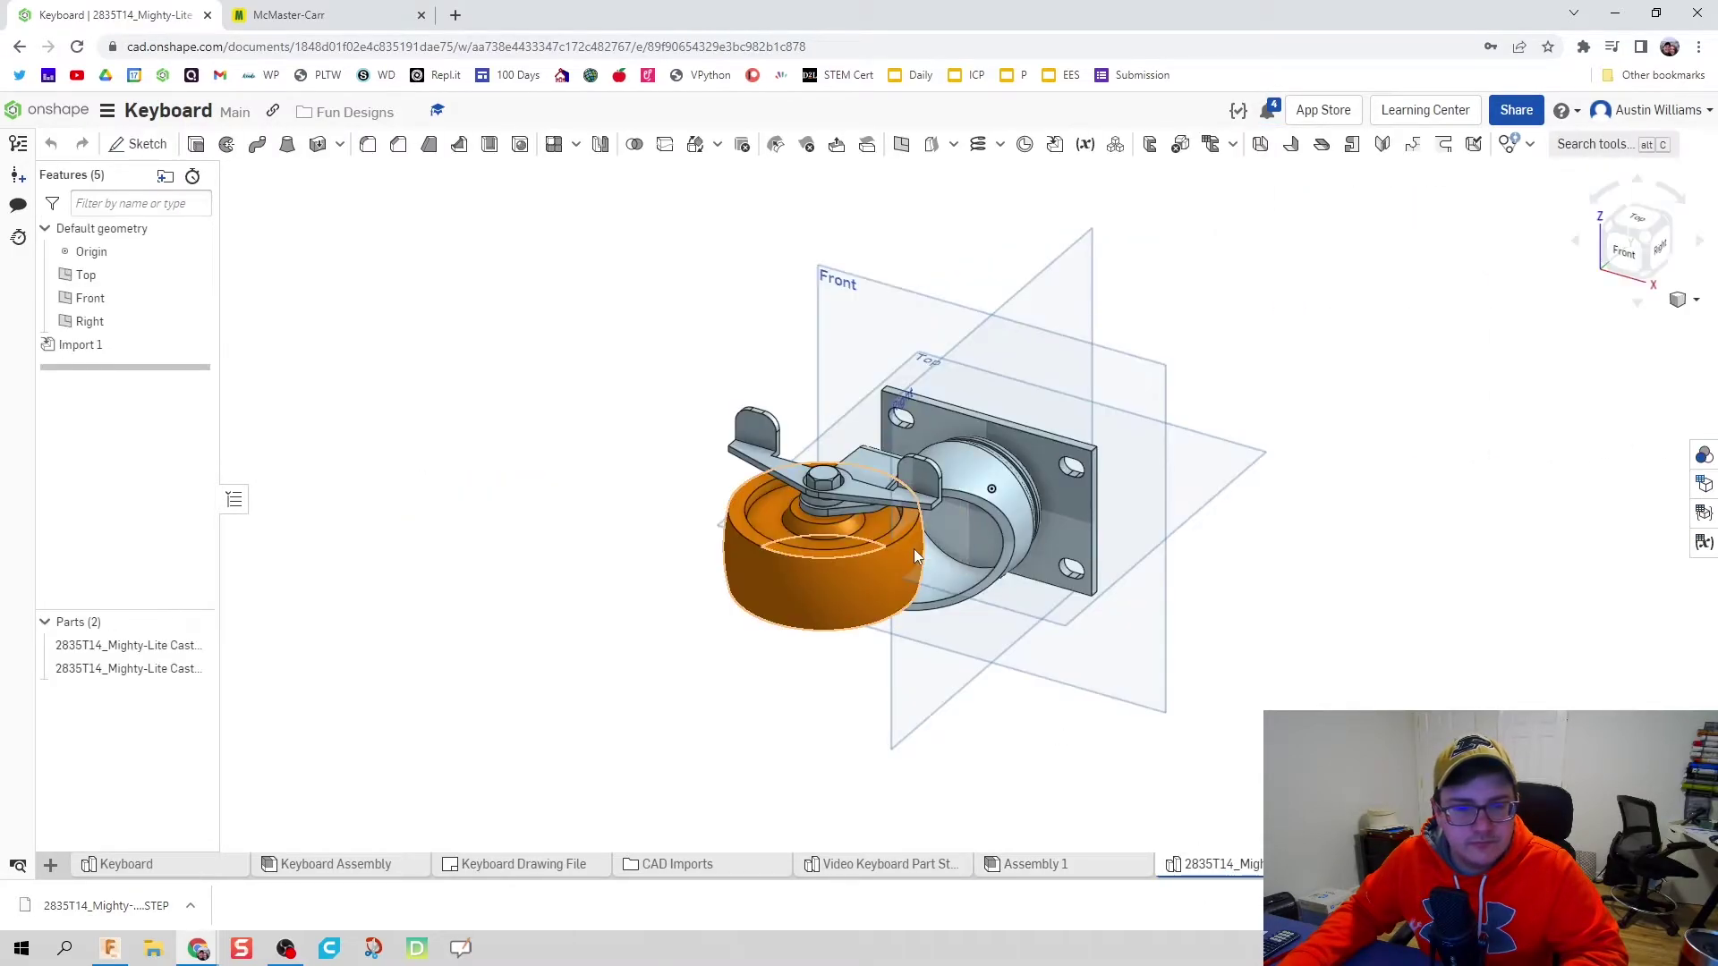
Step: Delete the caster Part Studio and re-import the STEP file as a composite part
{"action": "right_click", "coordinate": [1260, 880]}
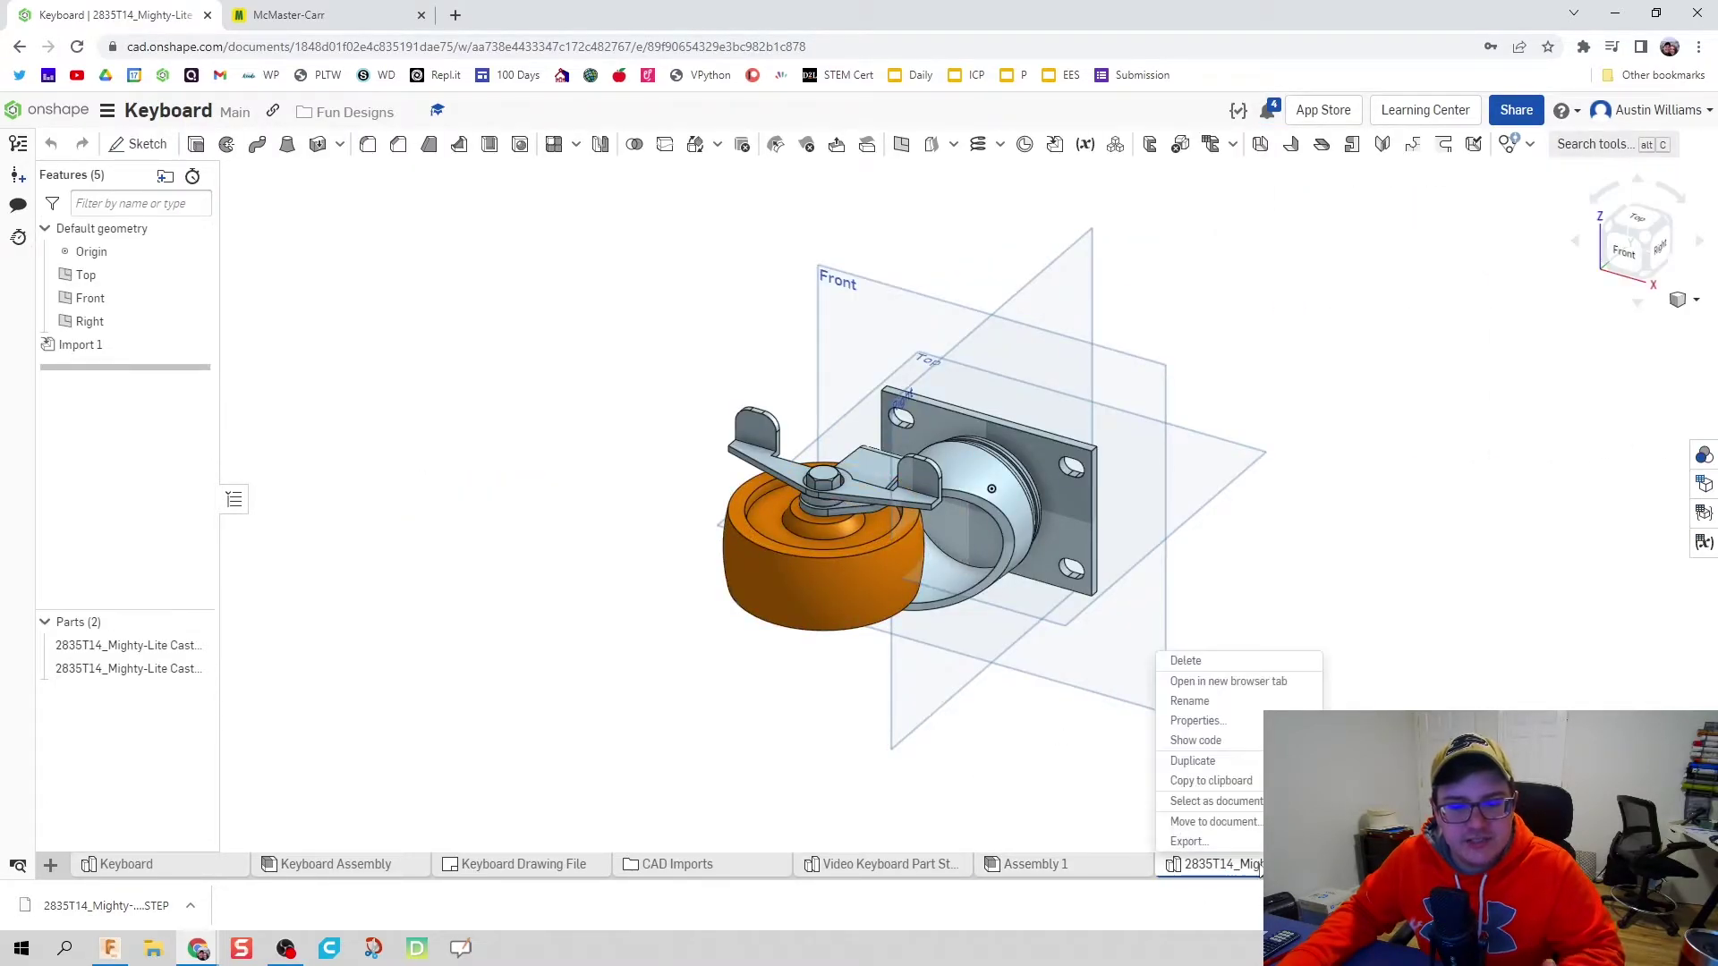
{"action": "left_click", "coordinate": [1230, 659]}
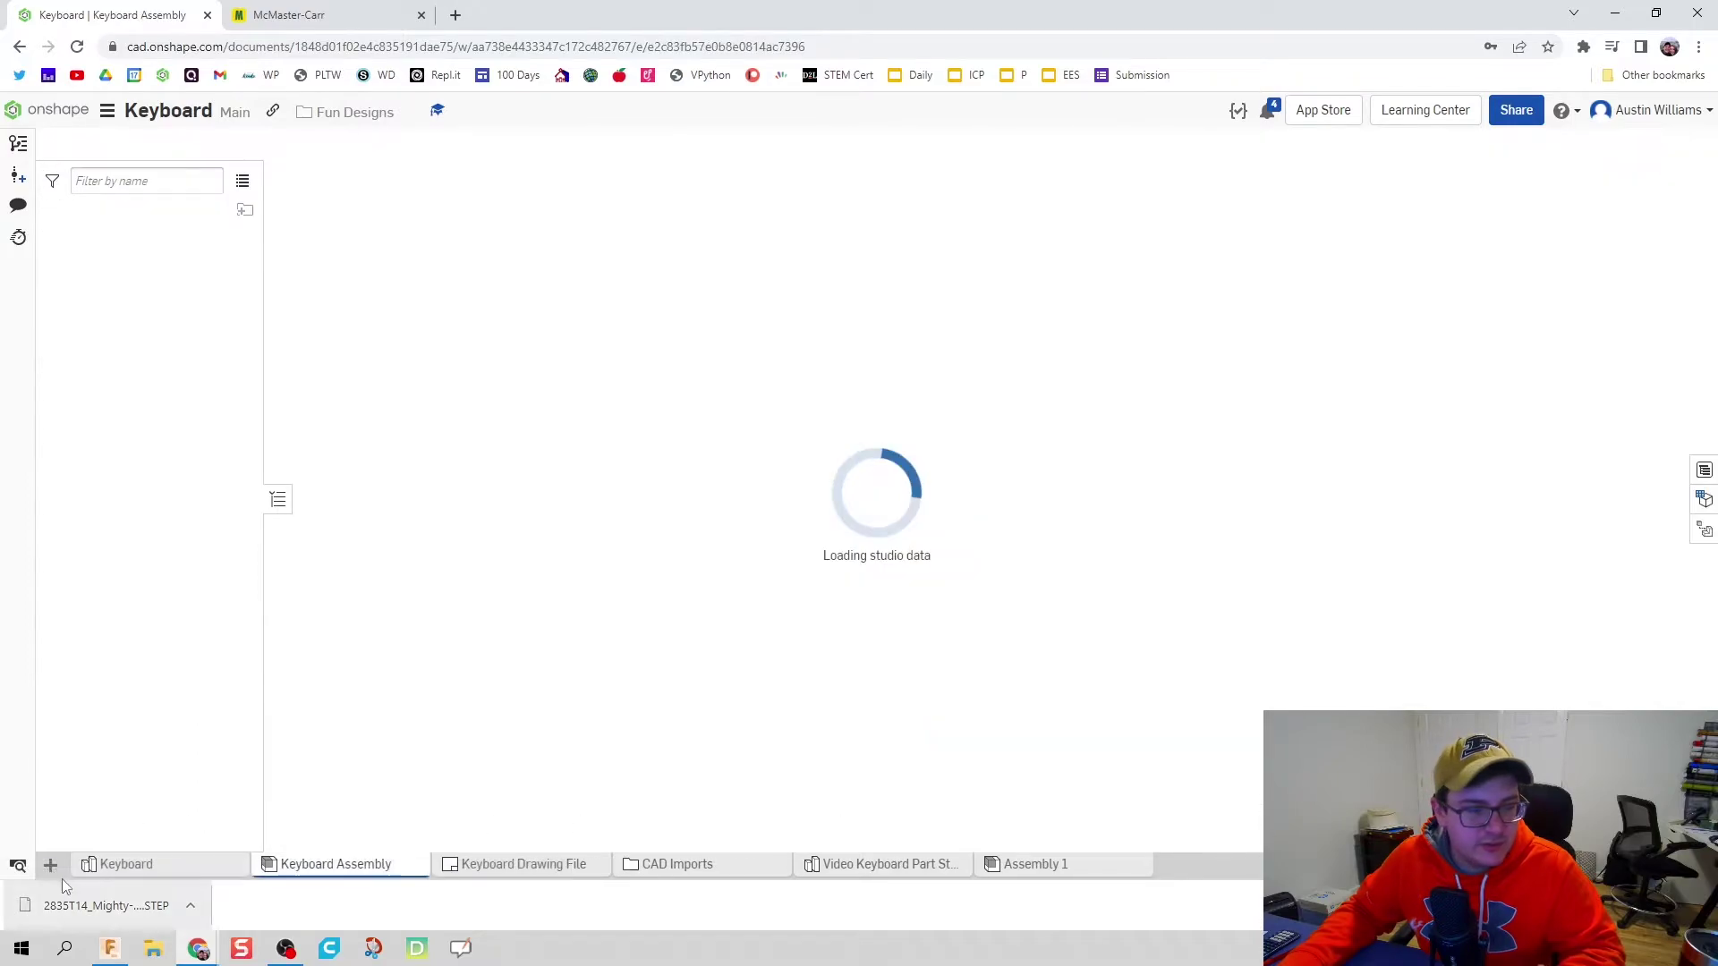
{"action": "left_click", "coordinate": [50, 864]}
{"action": "left_click", "coordinate": [71, 833]}
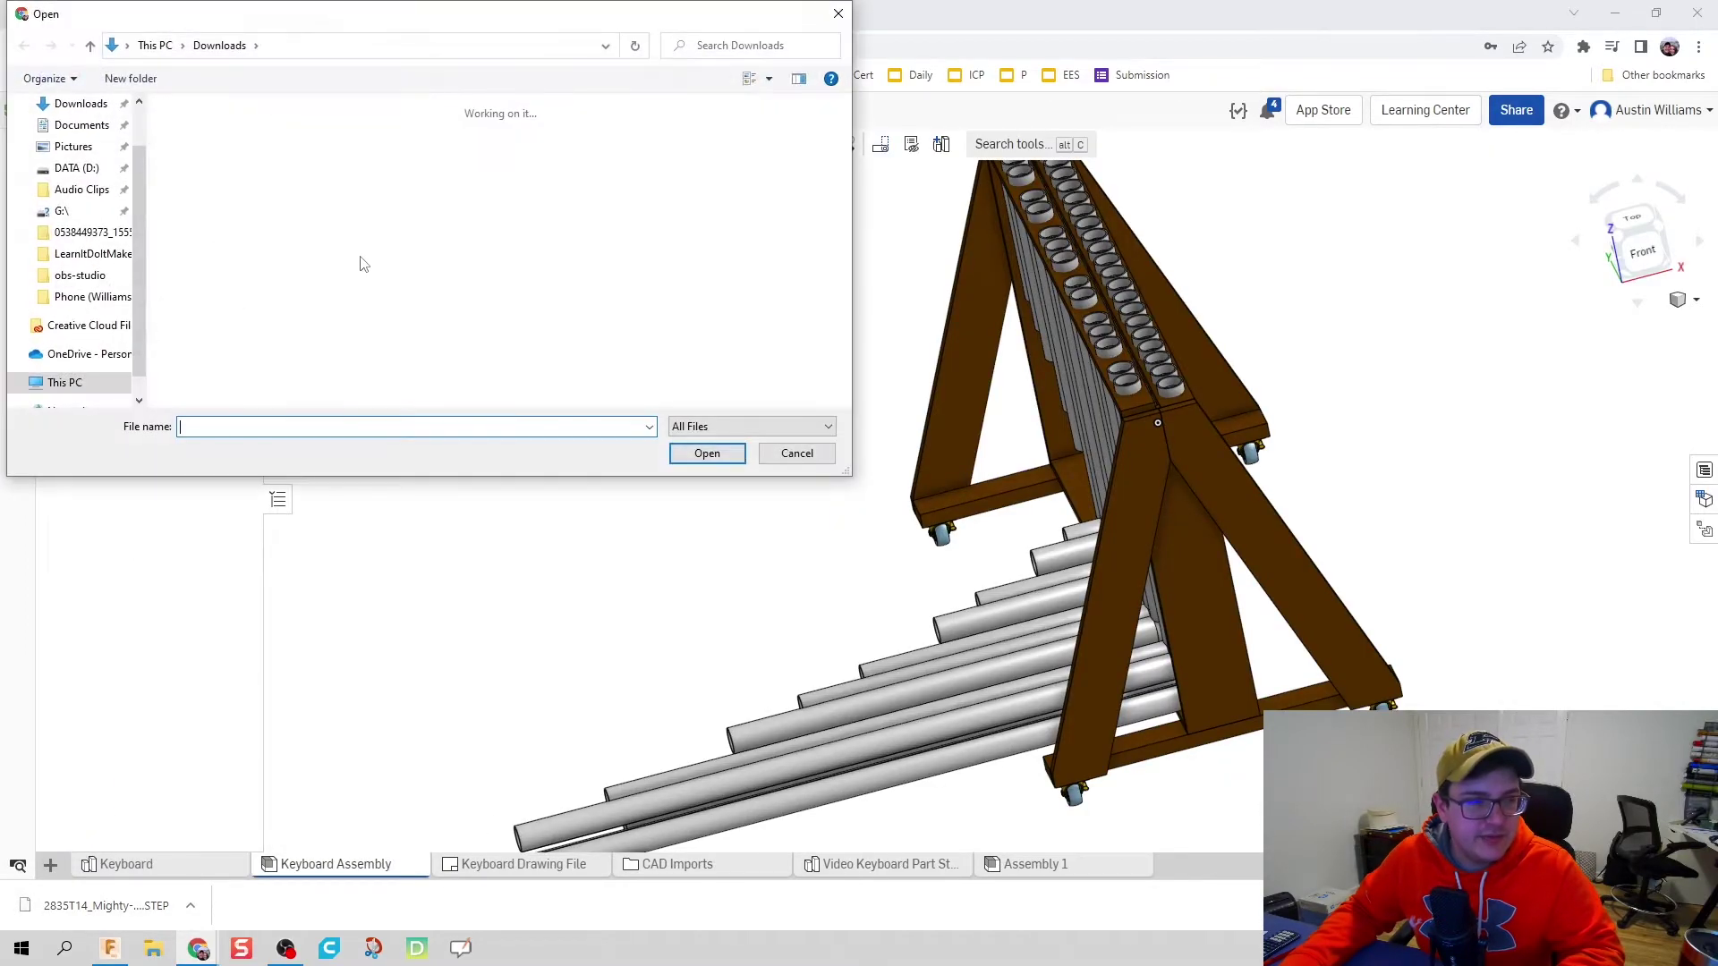
{"action": "left_click", "coordinate": [238, 162]}
{"action": "left_click", "coordinate": [702, 453]}
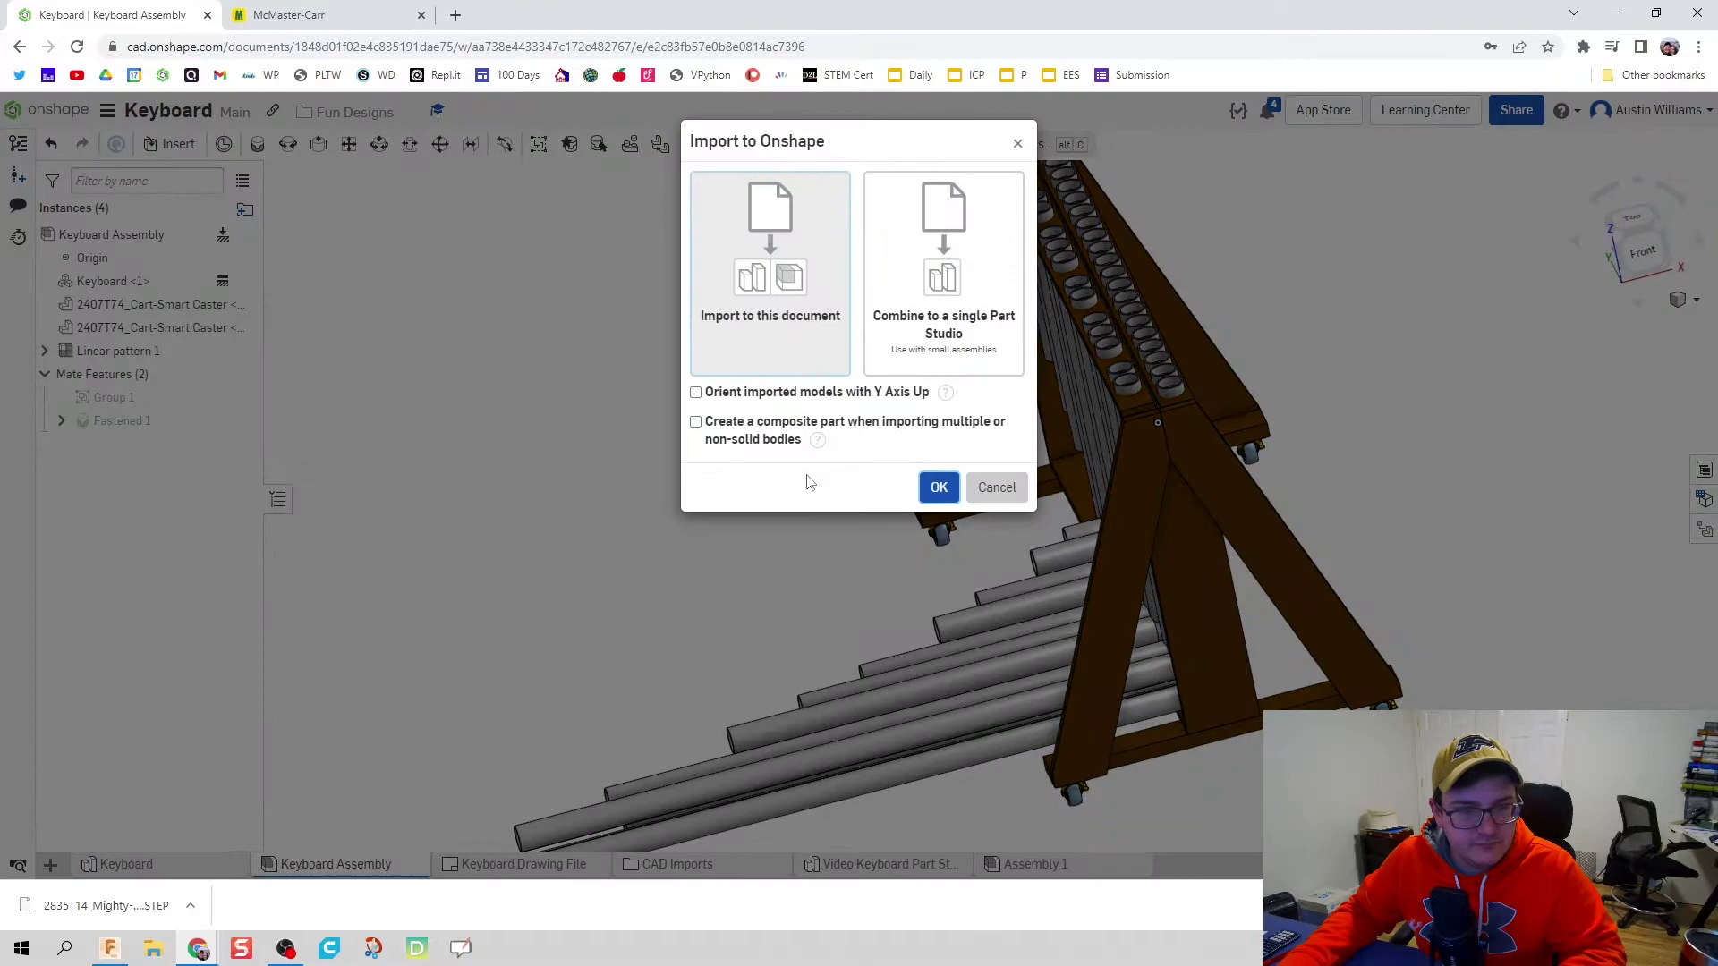
{"action": "left_click", "coordinate": [756, 428]}
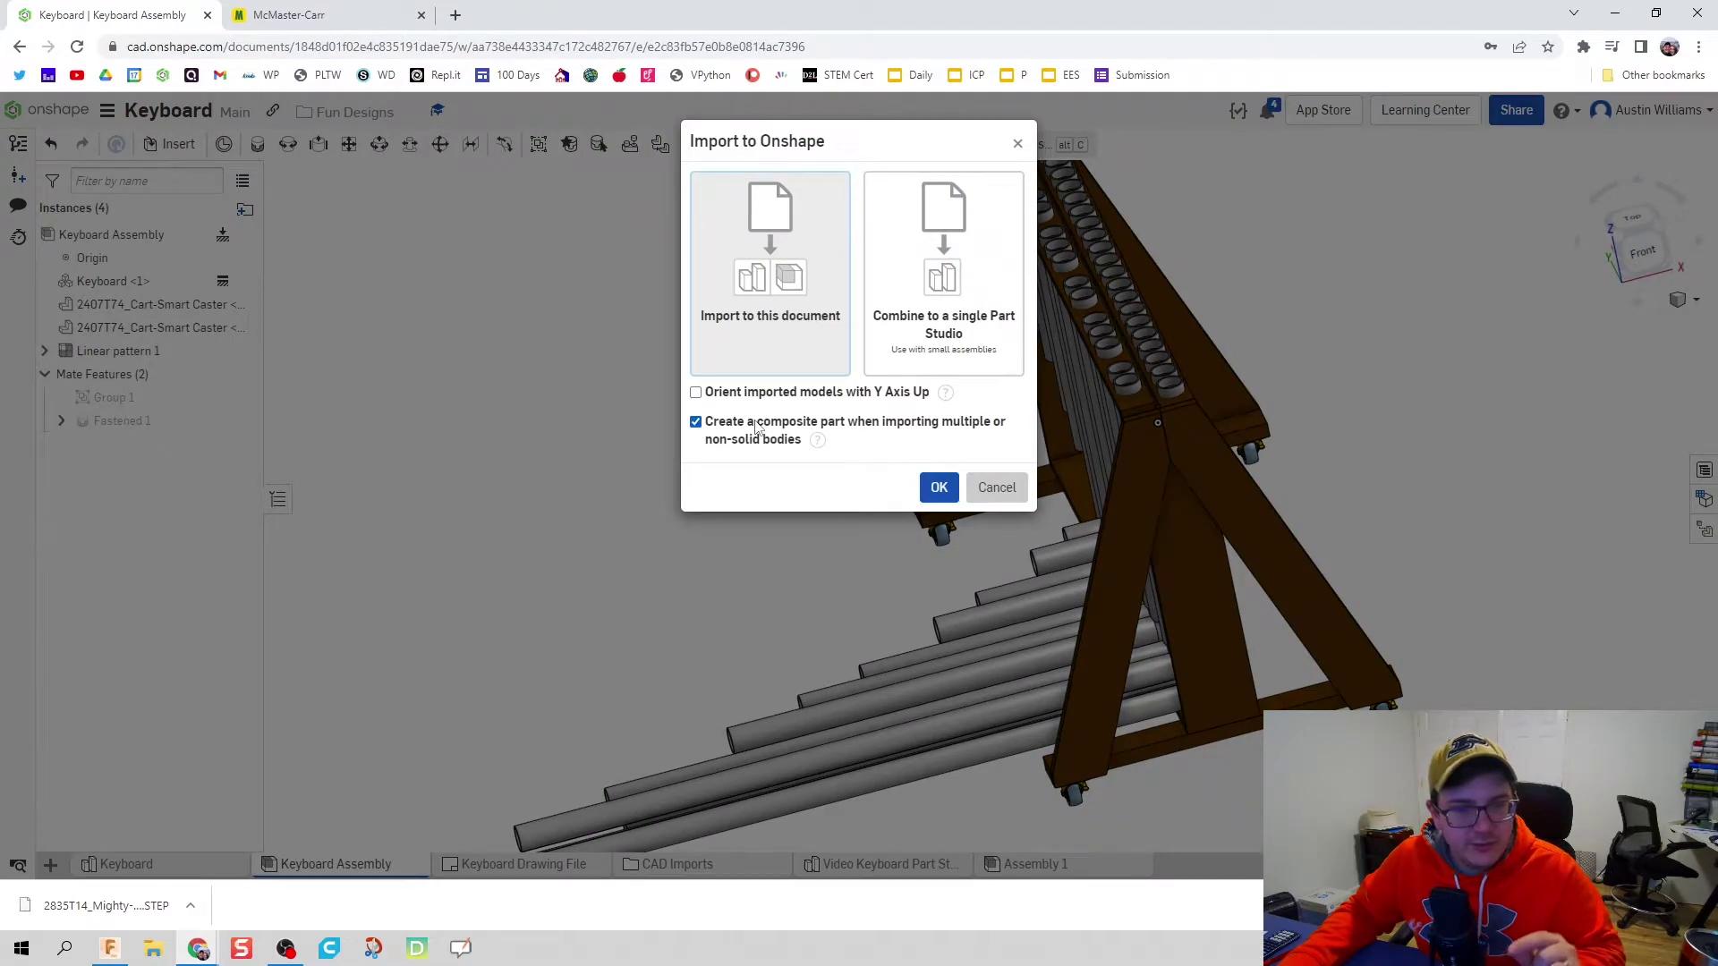
{"action": "left_click", "coordinate": [927, 498]}
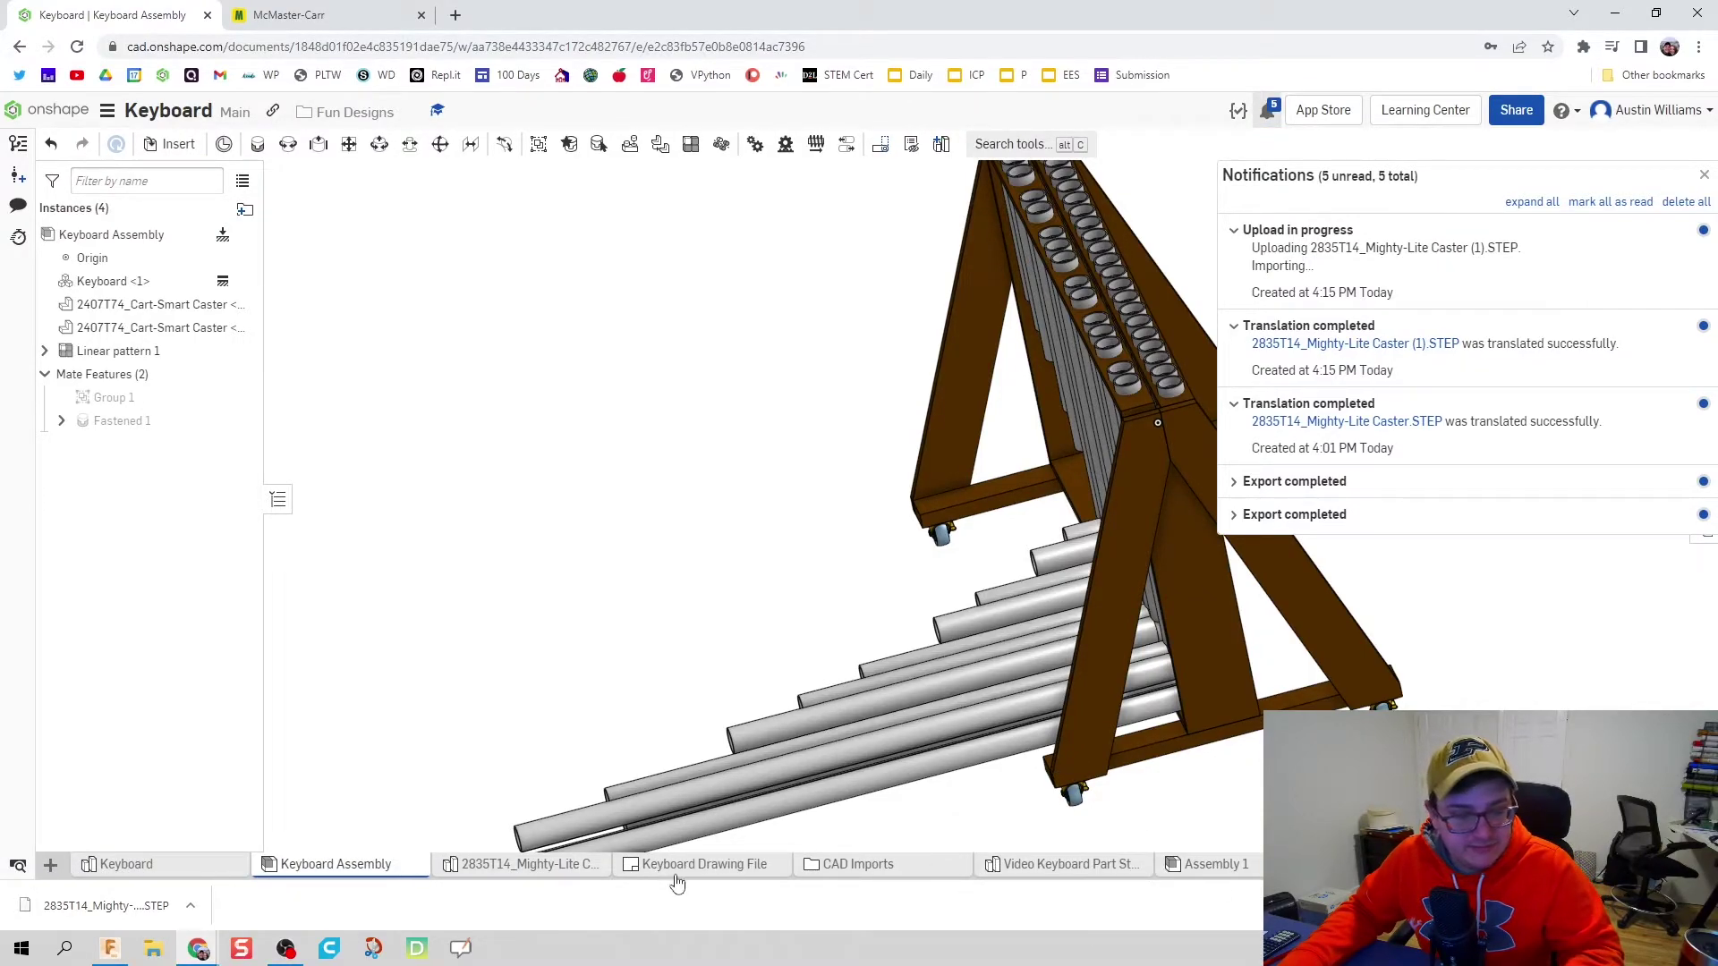
Step: Orbit the 2835T14 caster model from above and the wheel side, then return to Assembly 1
{"action": "left_click", "coordinate": [552, 864]}
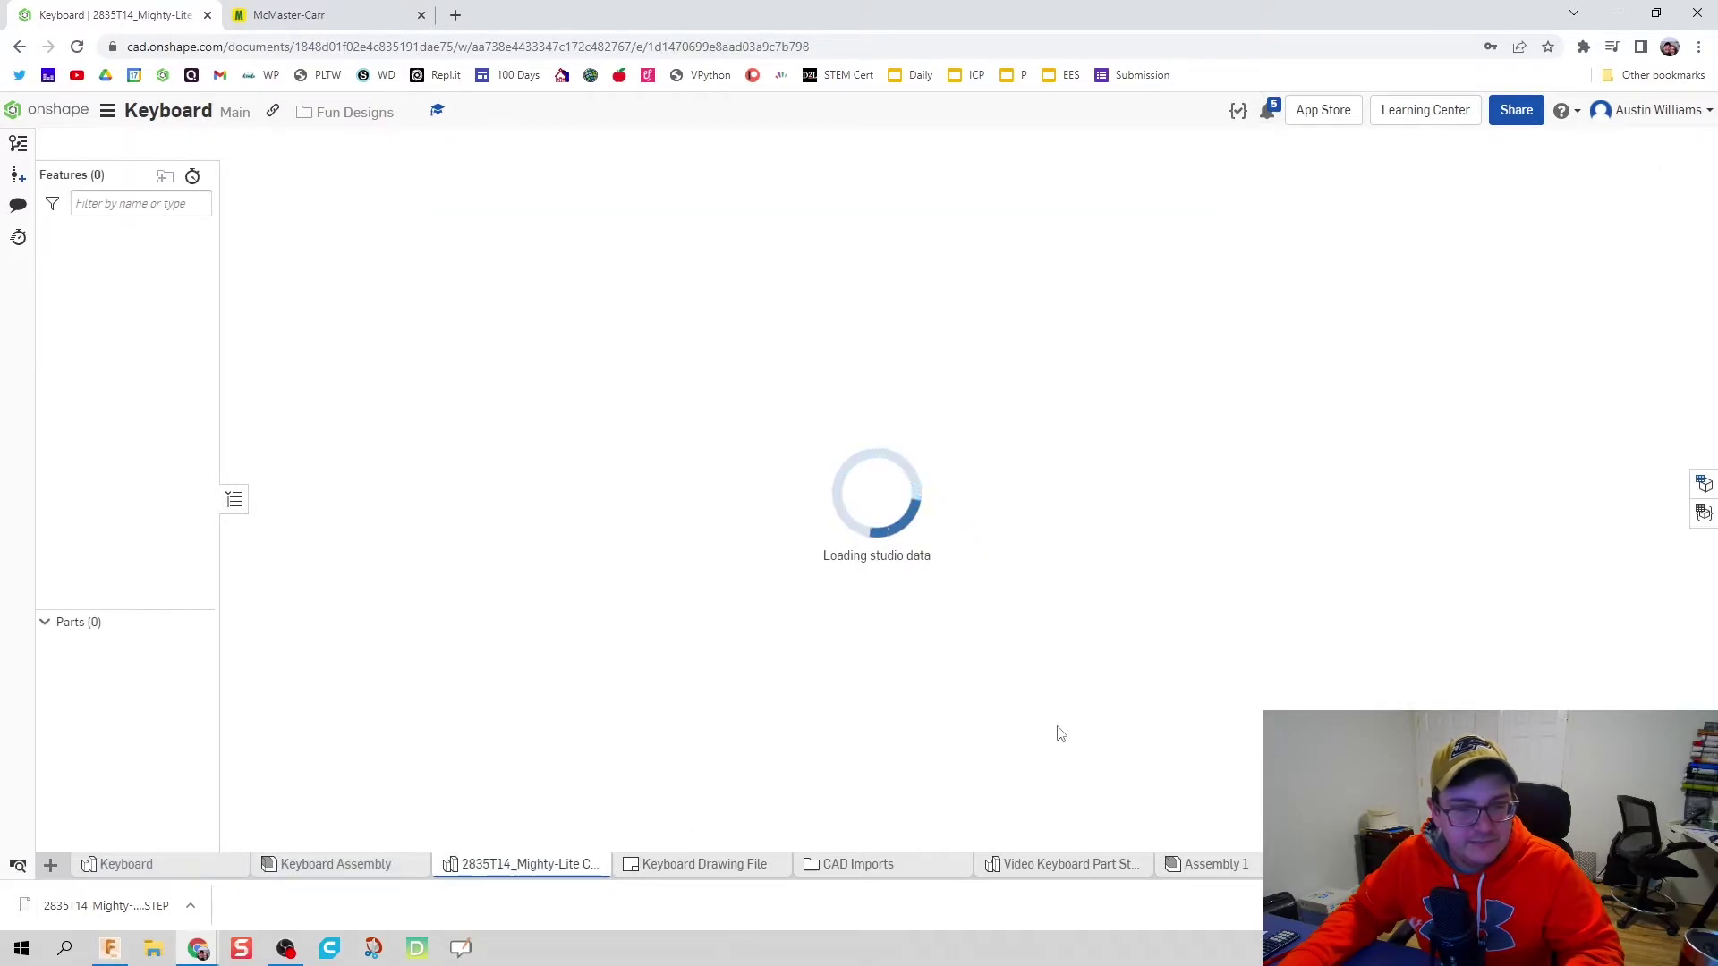
{"action": "right_click_drag", "start_coordinate": [793, 609], "coordinate": [820, 648]}
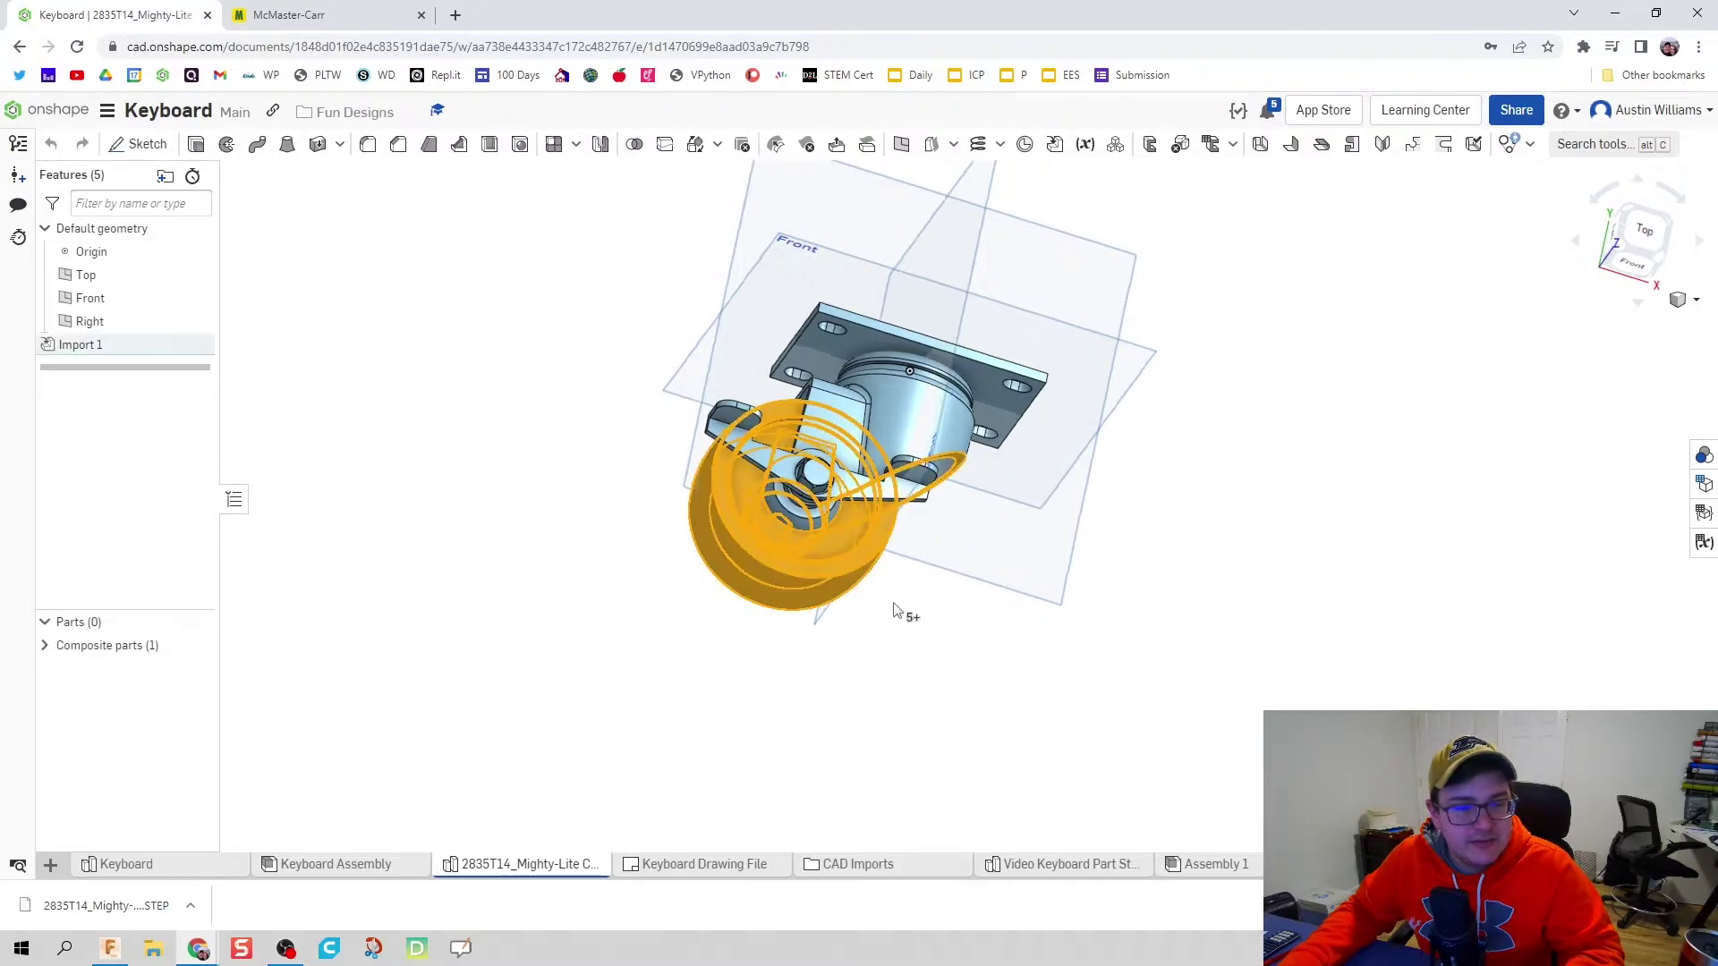
{"action": "right_click_drag", "start_coordinate": [901, 606], "coordinate": [1299, 452]}
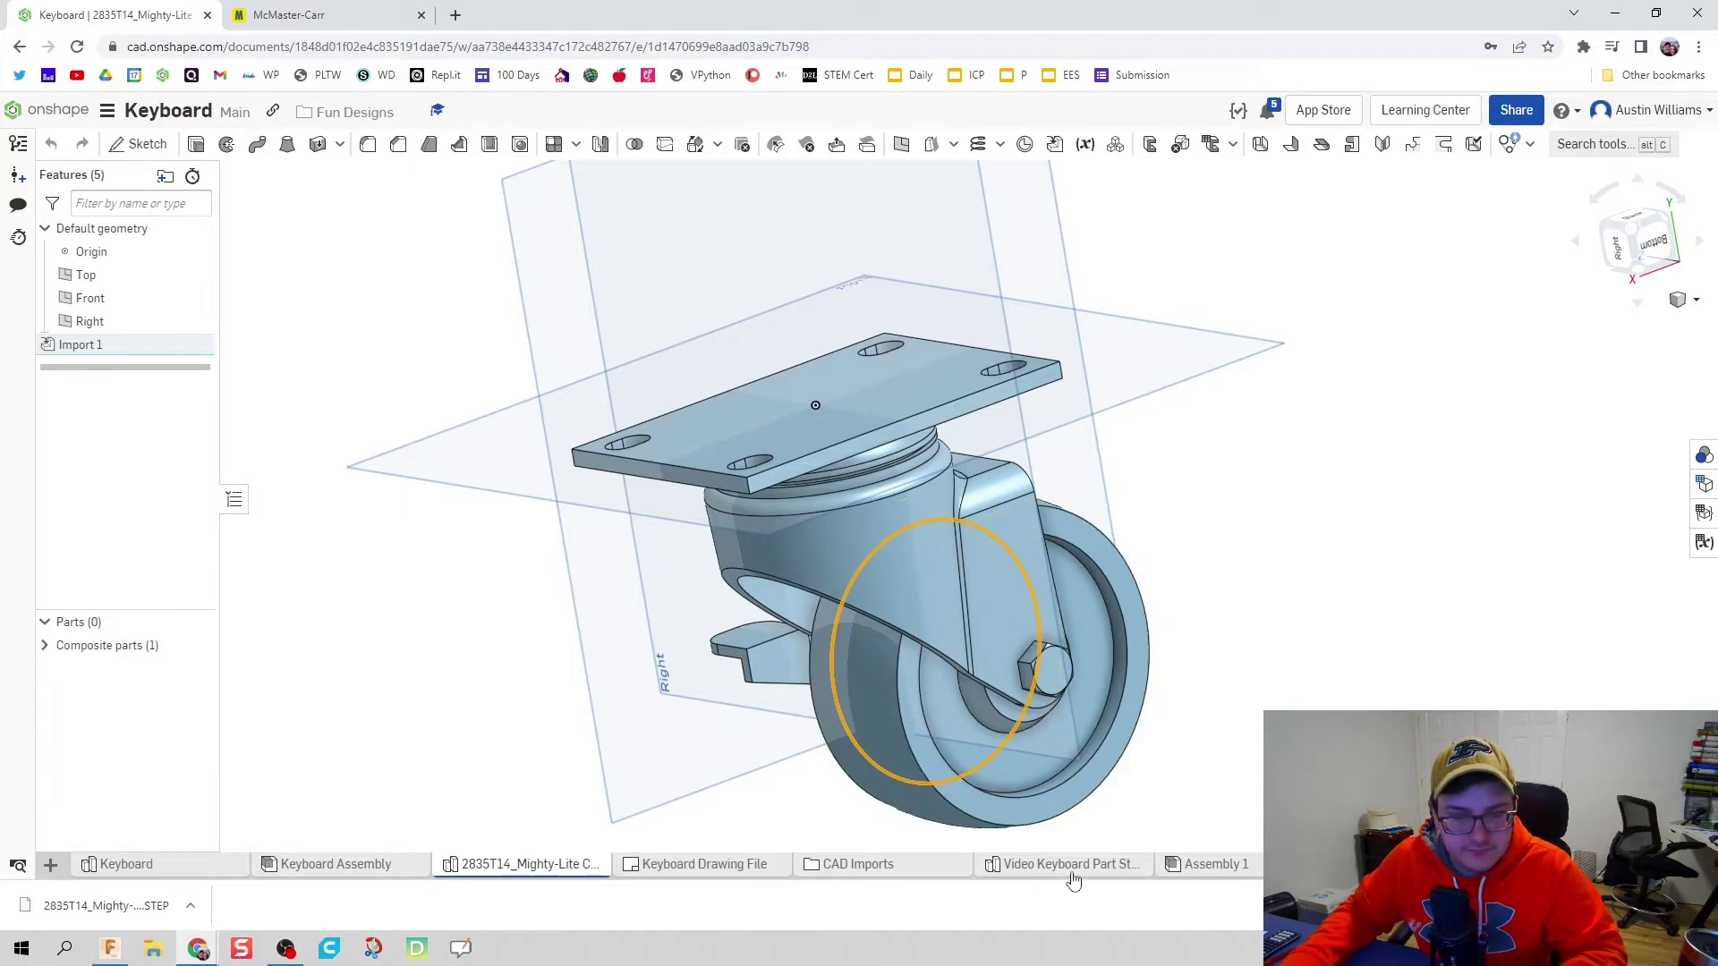
{"action": "left_click", "coordinate": [1240, 867]}
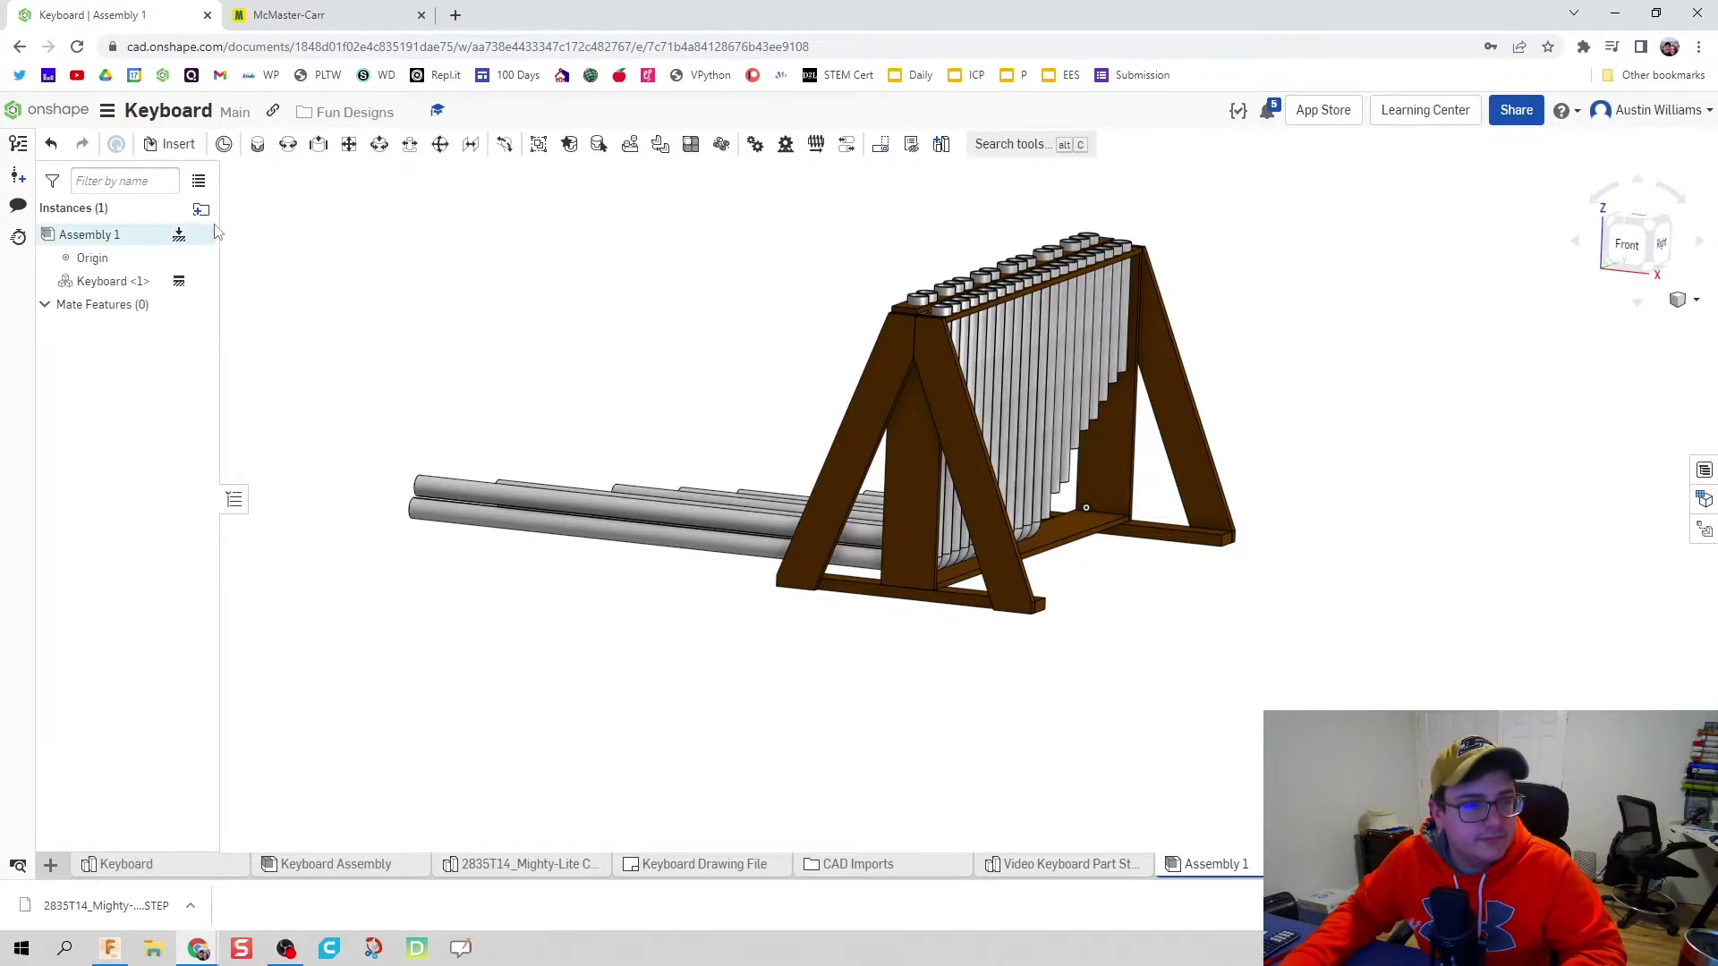
Step: Insert one 2835T14 Mighty-Lite Caster next to the keyboard stand
{"action": "left_click", "coordinate": [171, 146]}
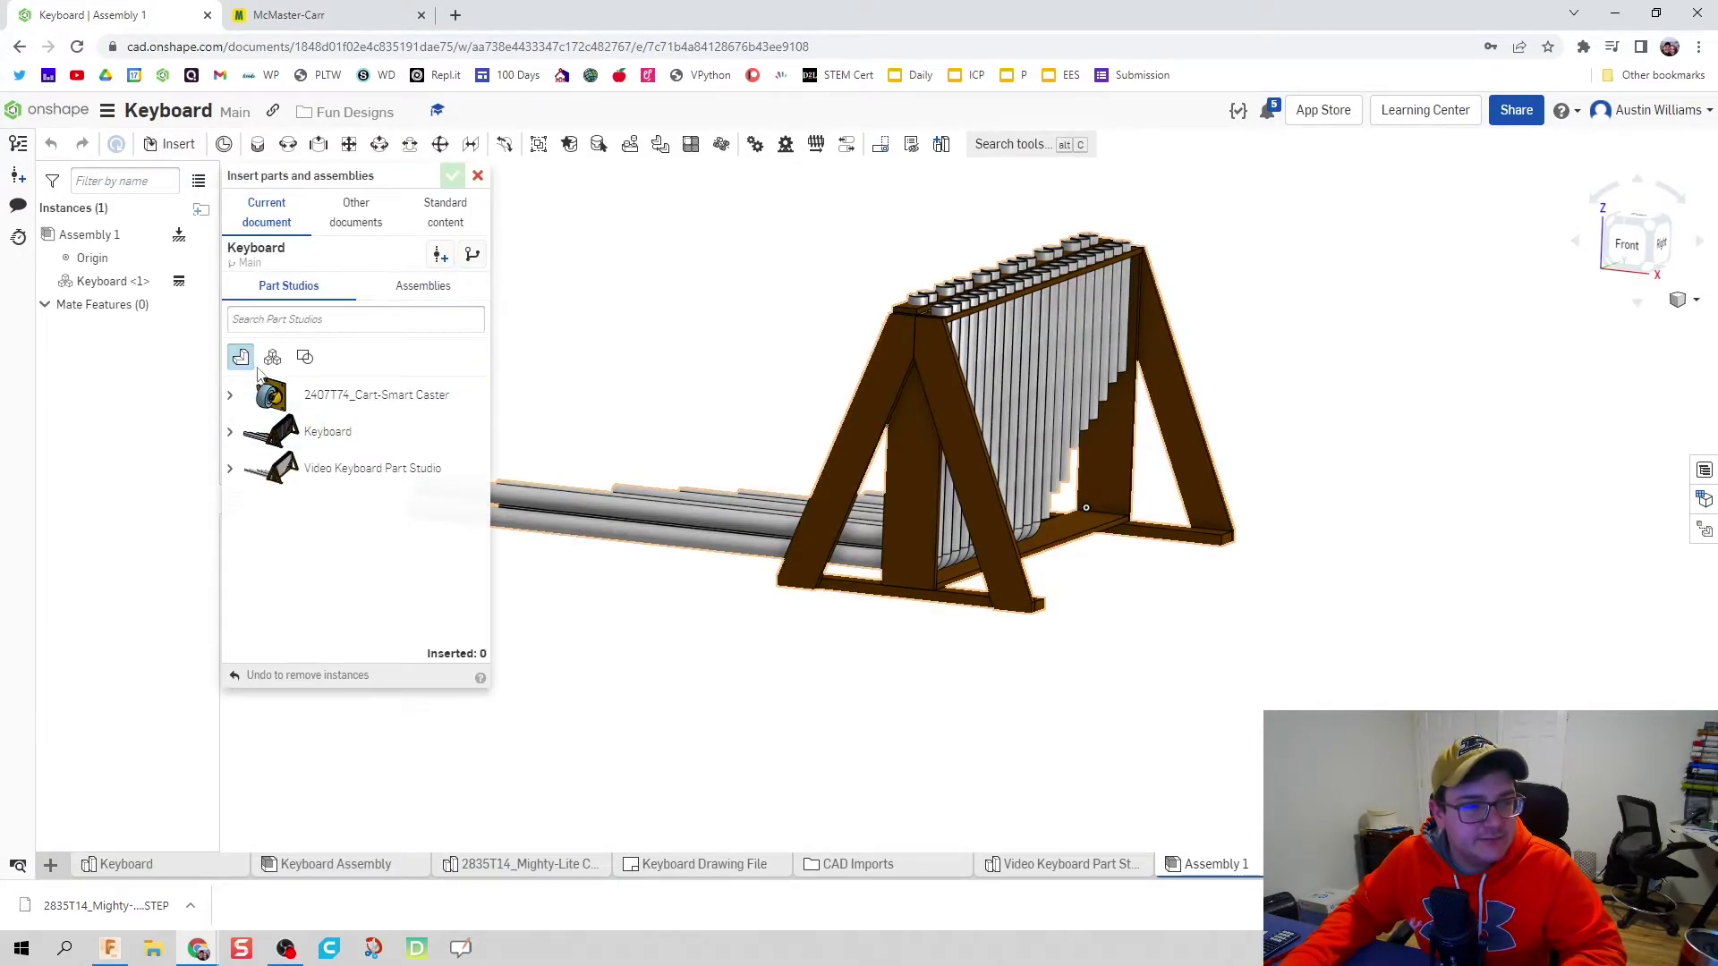
{"action": "left_click", "coordinate": [272, 360]}
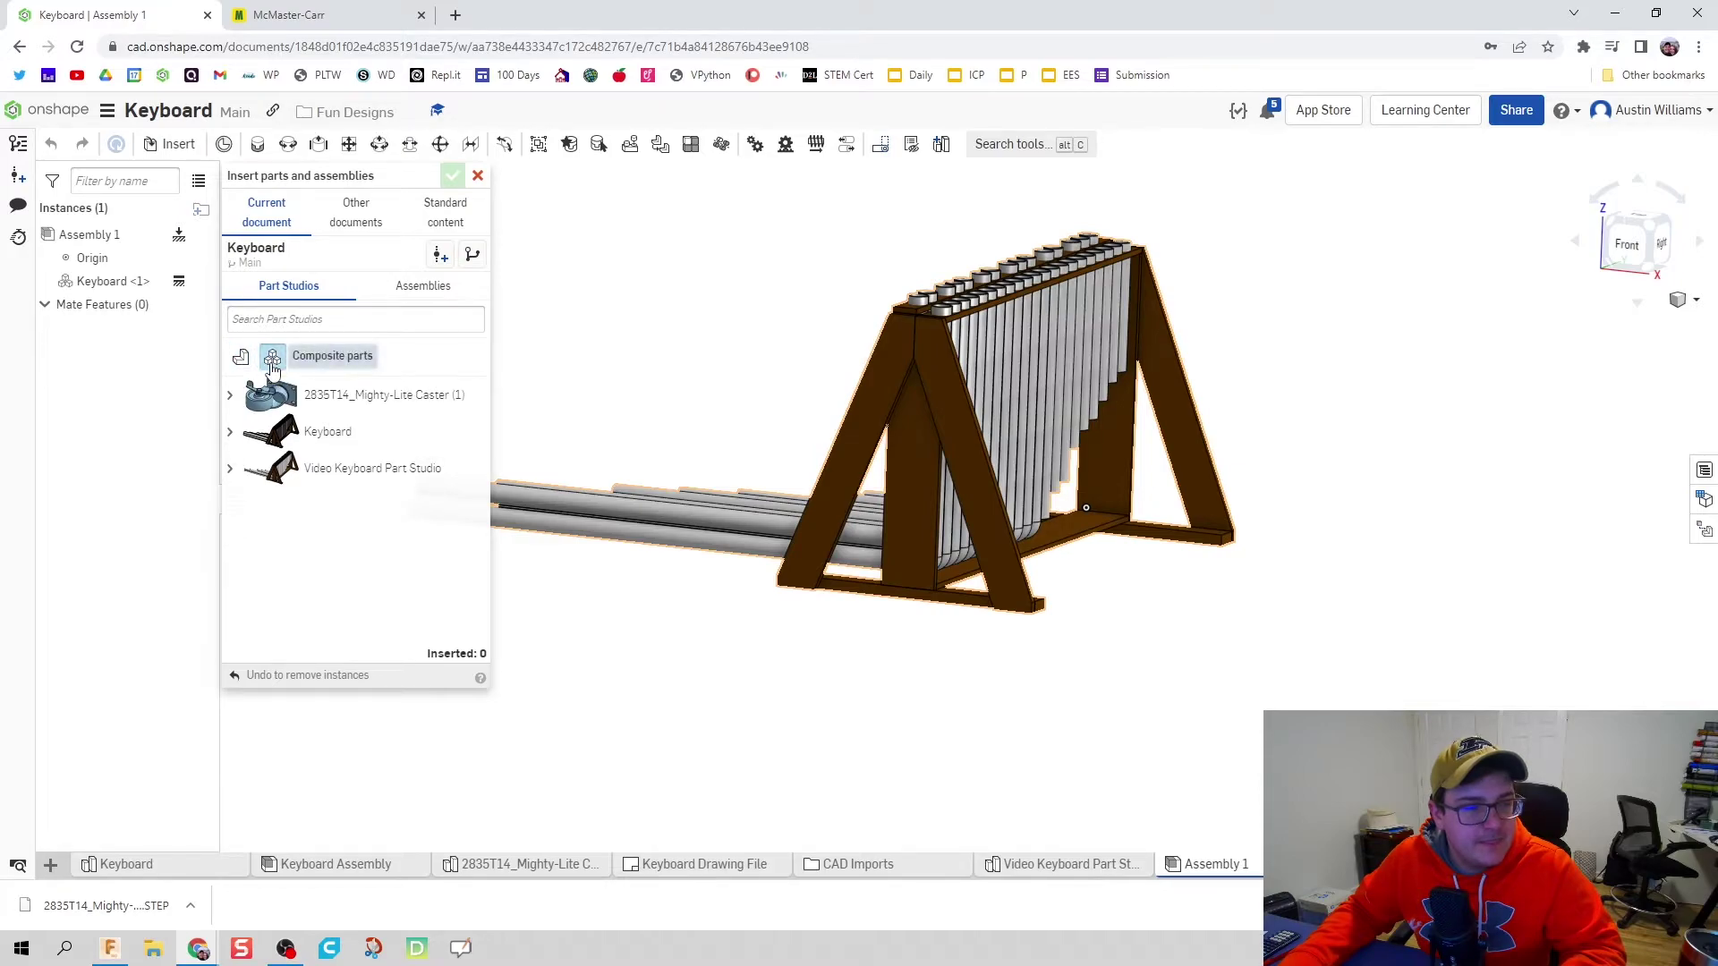
{"action": "left_click", "coordinate": [342, 401]}
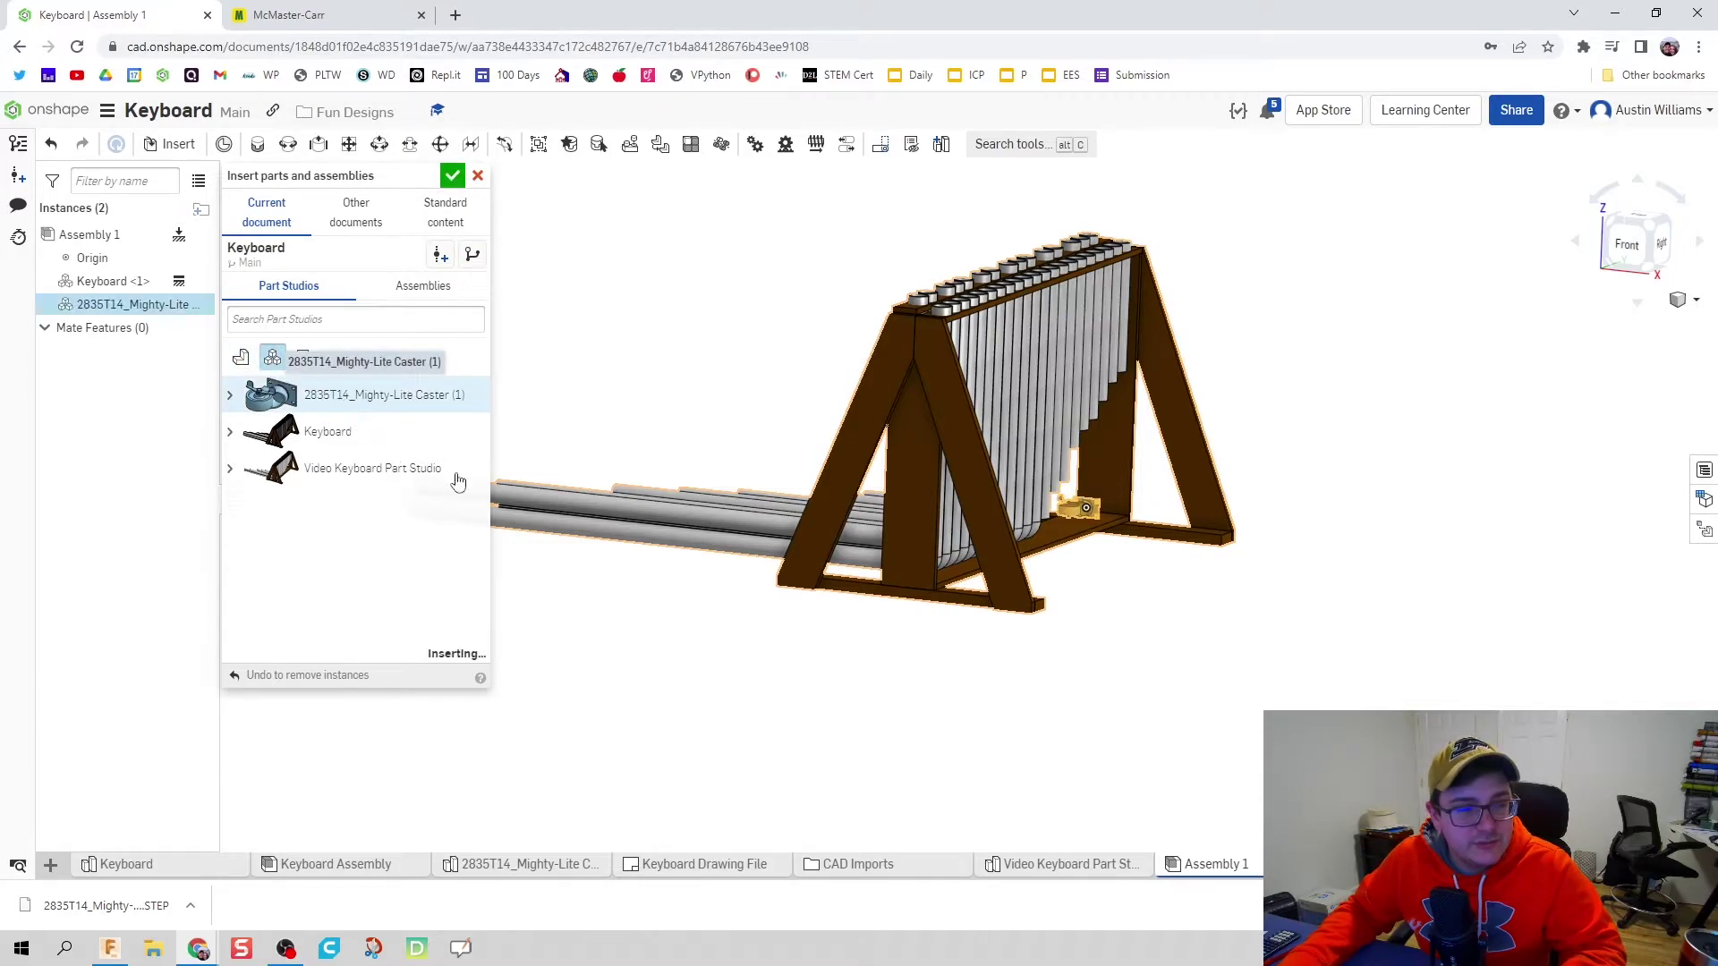
{"action": "left_click", "coordinate": [723, 655]}
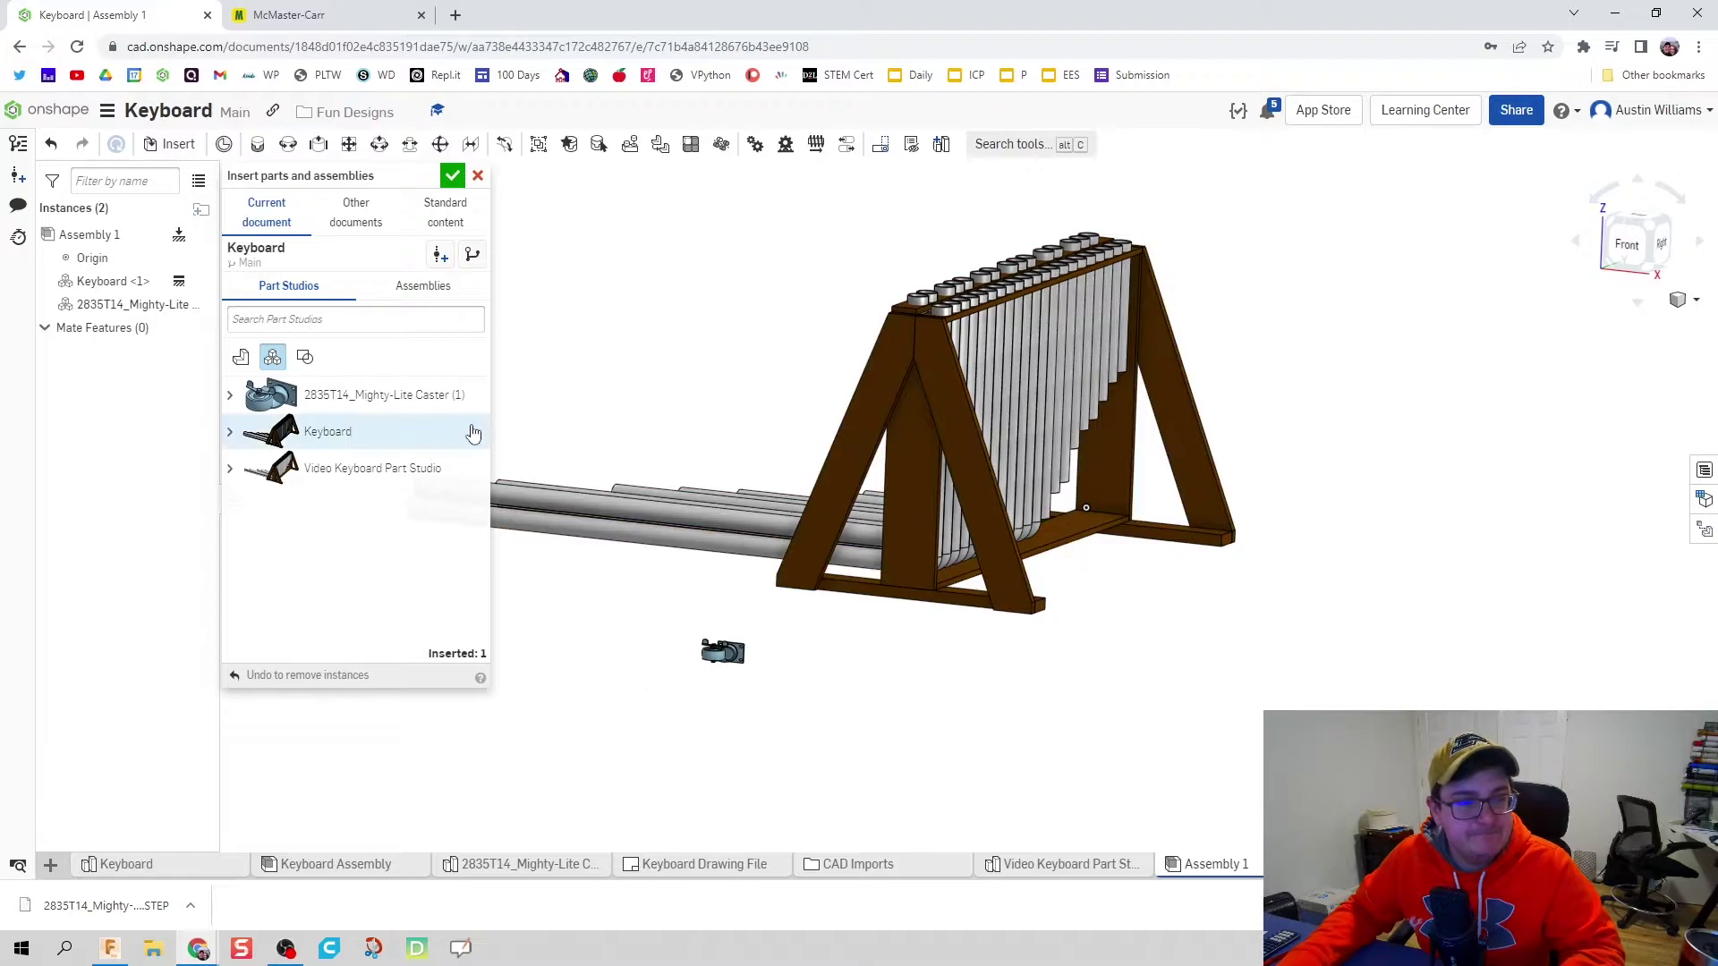
{"action": "right_click_drag", "start_coordinate": [786, 759], "coordinate": [555, 402]}
{"action": "left_click", "coordinate": [450, 182]}
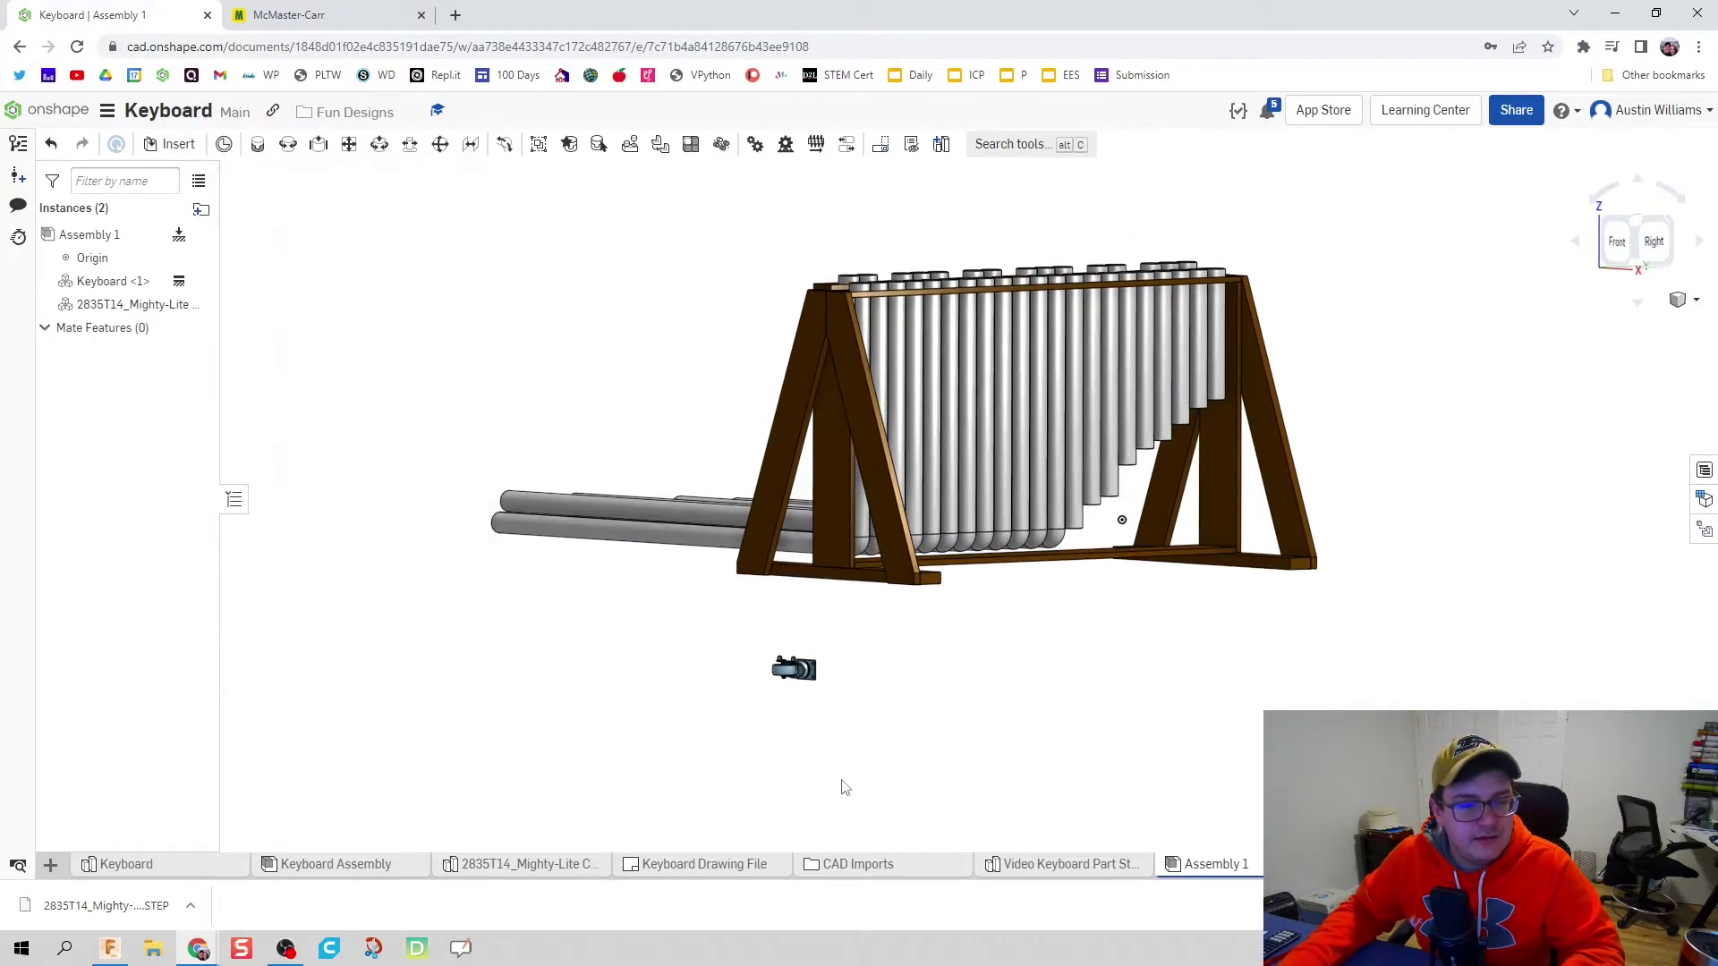
{"action": "right_click_drag", "start_coordinate": [832, 716], "coordinate": [537, 421]}
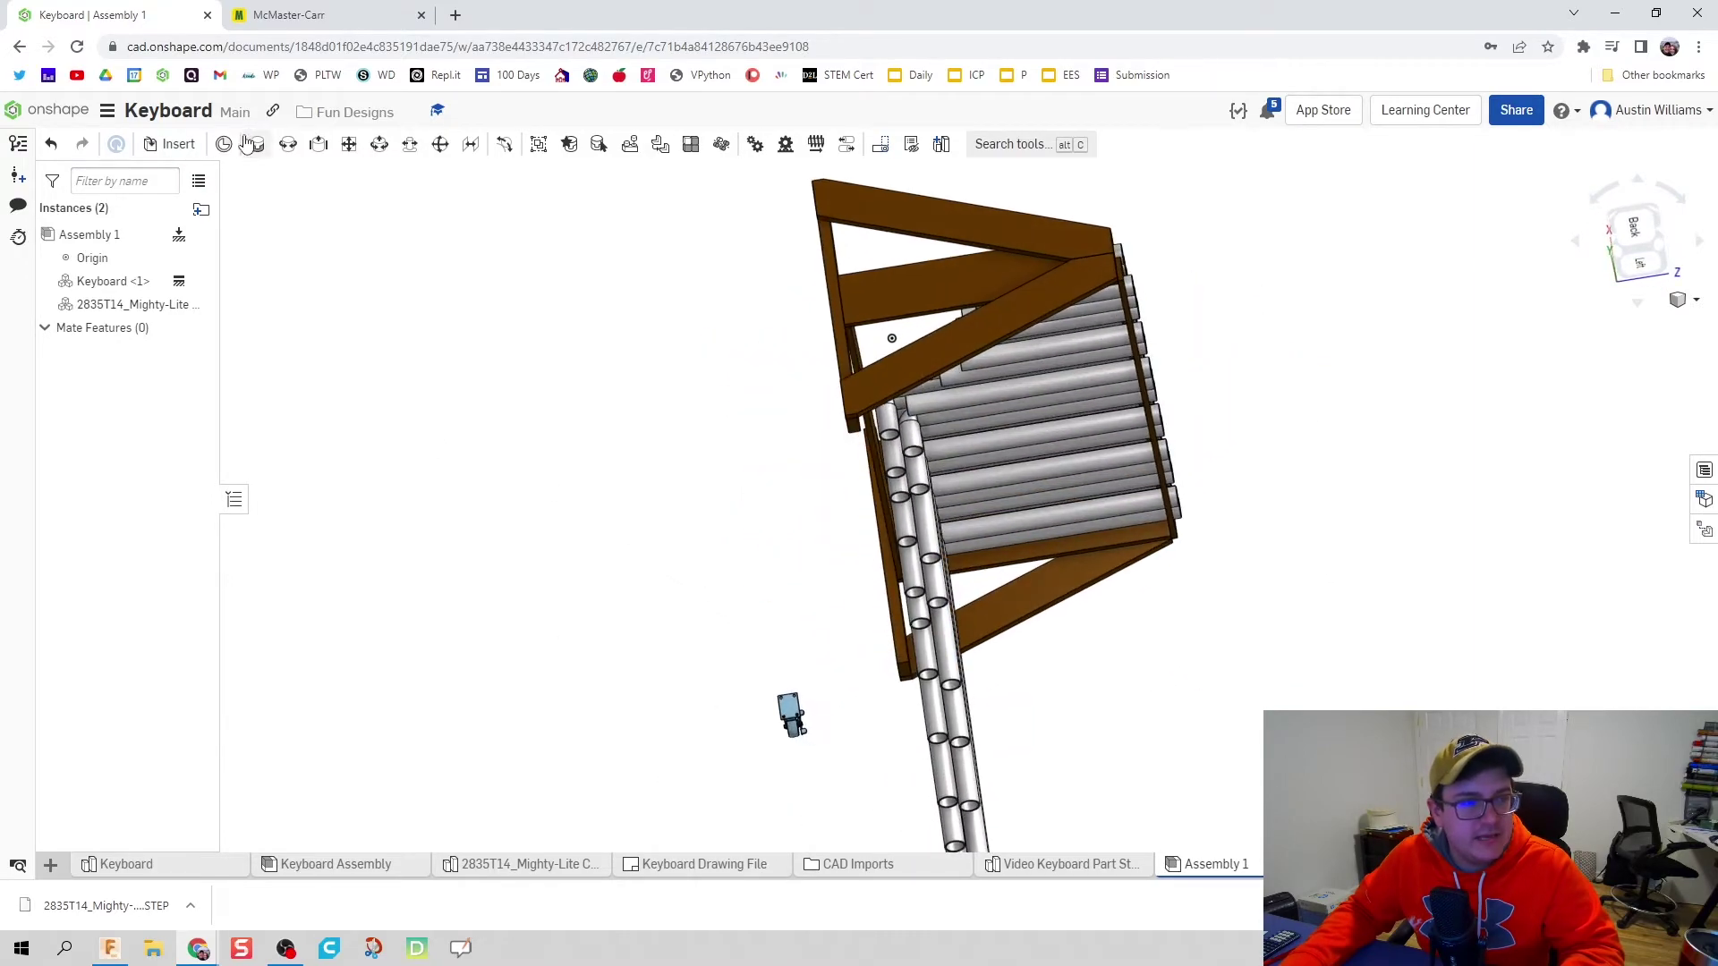
Step: Fasten the caster's mounting-plate mate connector to the connector at the side board's end
{"action": "left_click", "coordinate": [255, 147]}
{"action": "scroll", "coordinate": [792, 715], "scroll_direction": "up", "scroll_amount": 4}
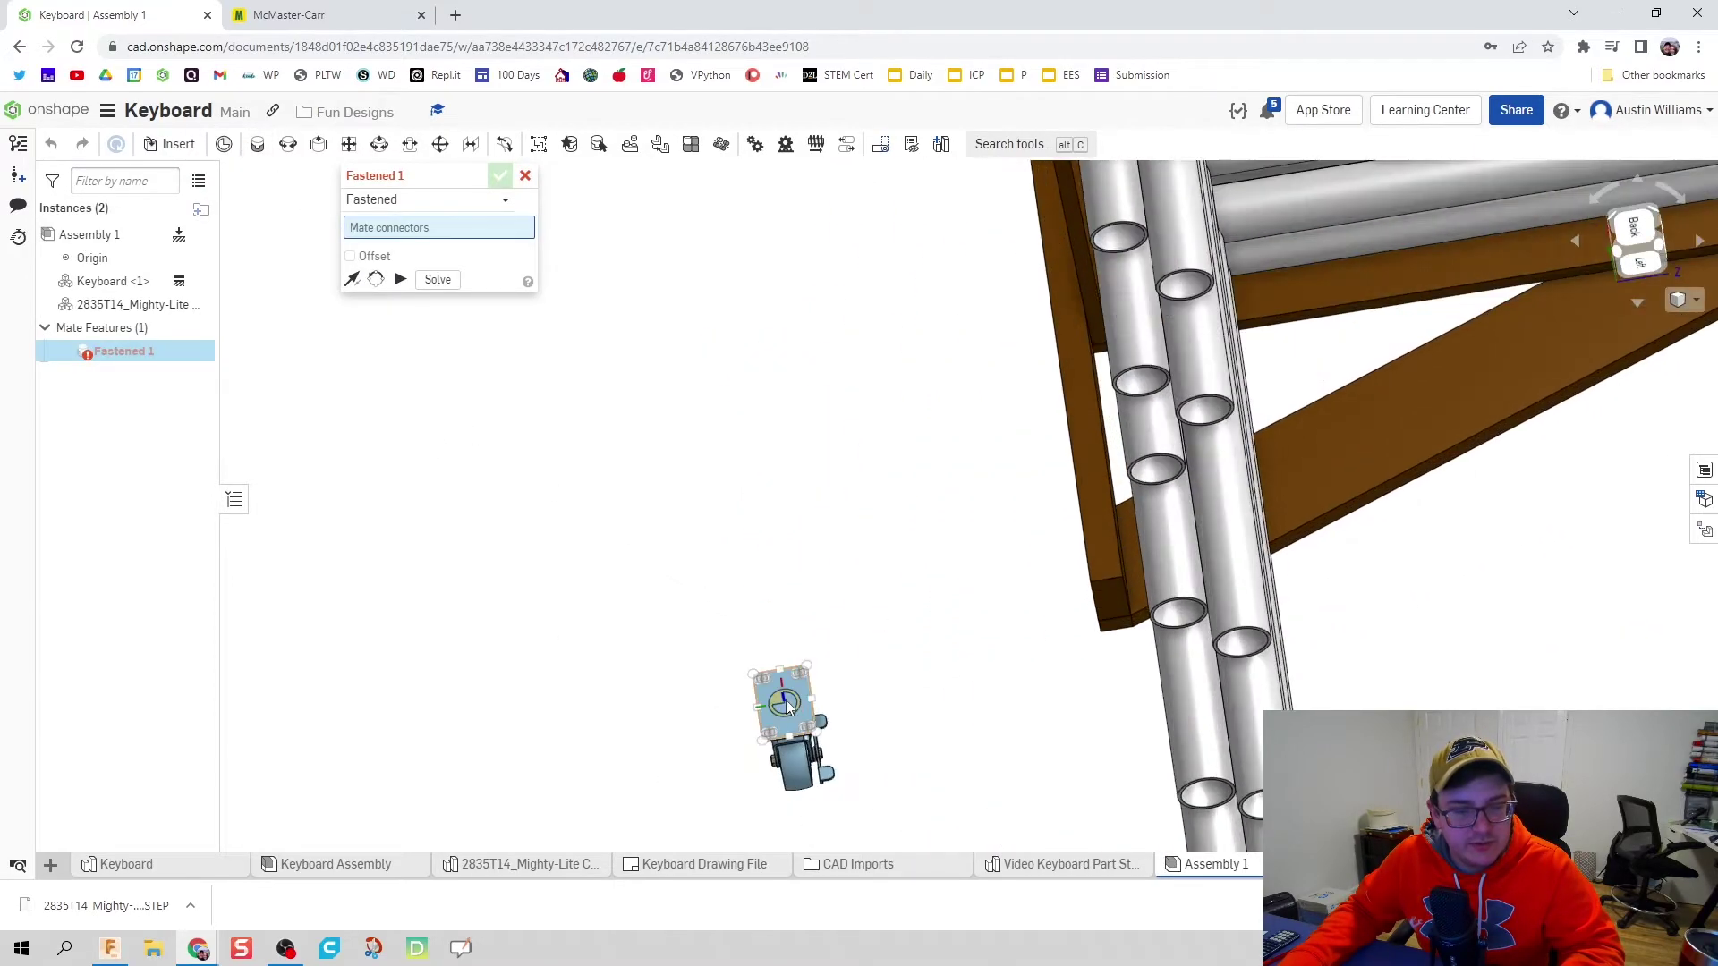
{"action": "left_click", "coordinate": [787, 707]}
{"action": "scroll", "coordinate": [756, 541], "scroll_direction": "down", "scroll_amount": 3}
{"action": "right_click_drag", "start_coordinate": [755, 540], "coordinate": [834, 550]}
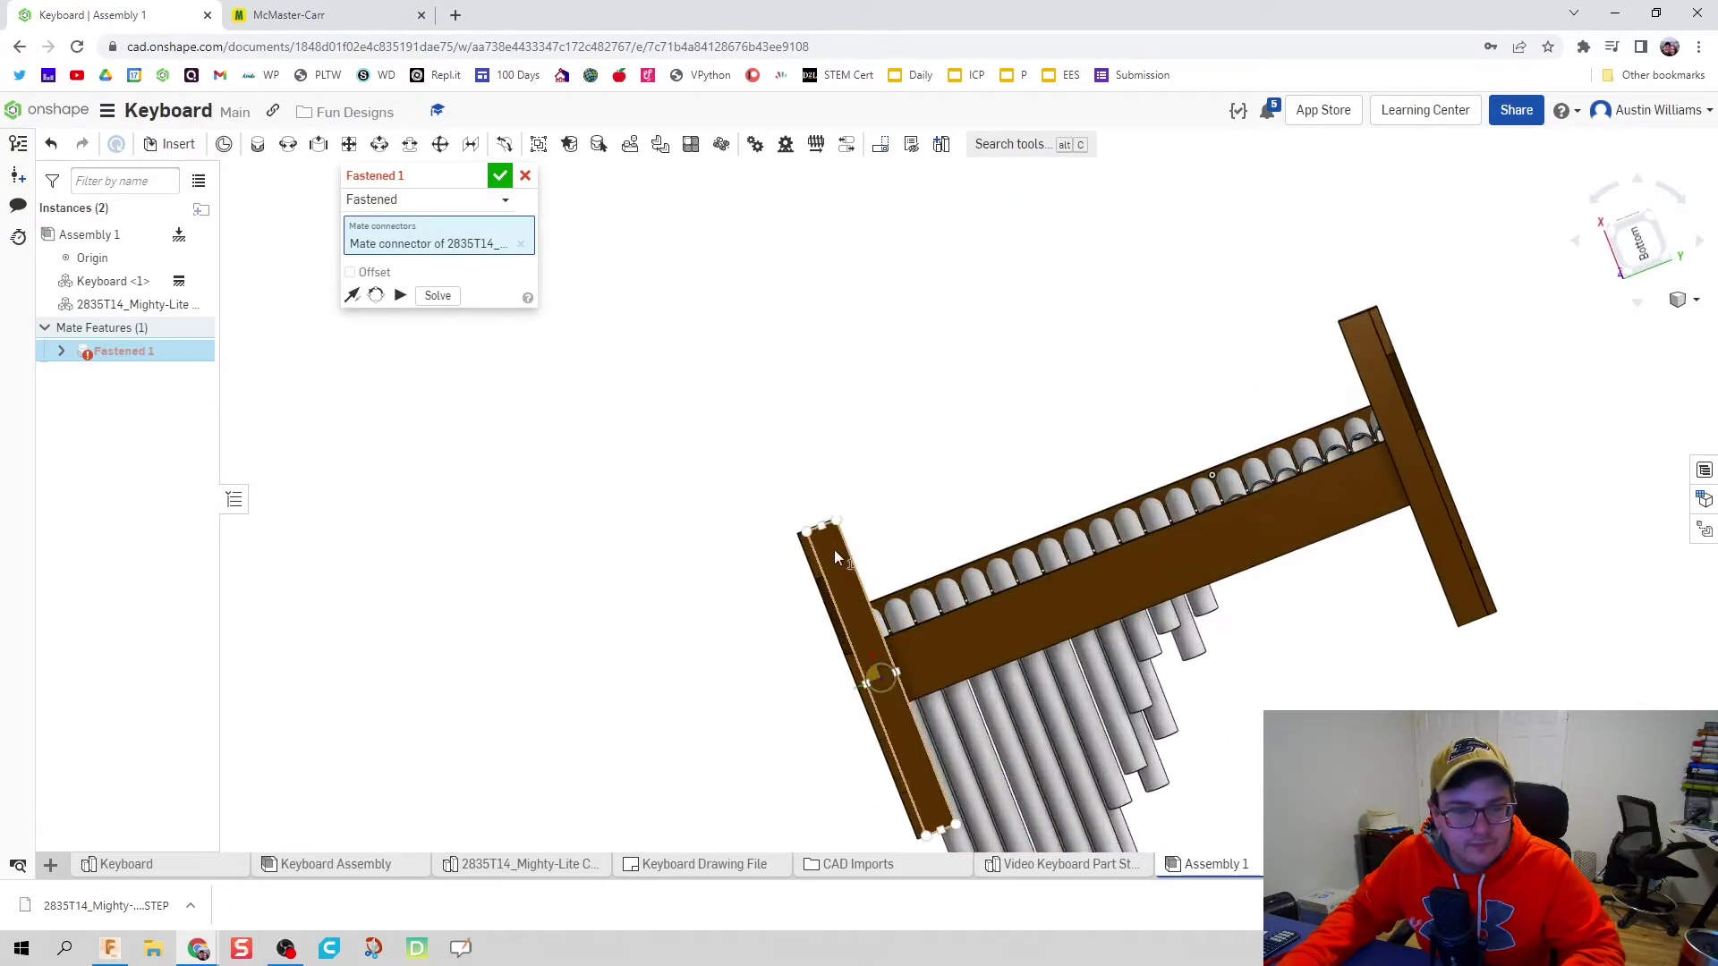
{"action": "scroll", "coordinate": [809, 510], "scroll_direction": "up", "scroll_amount": 5}
{"action": "left_click", "coordinate": [797, 472]}
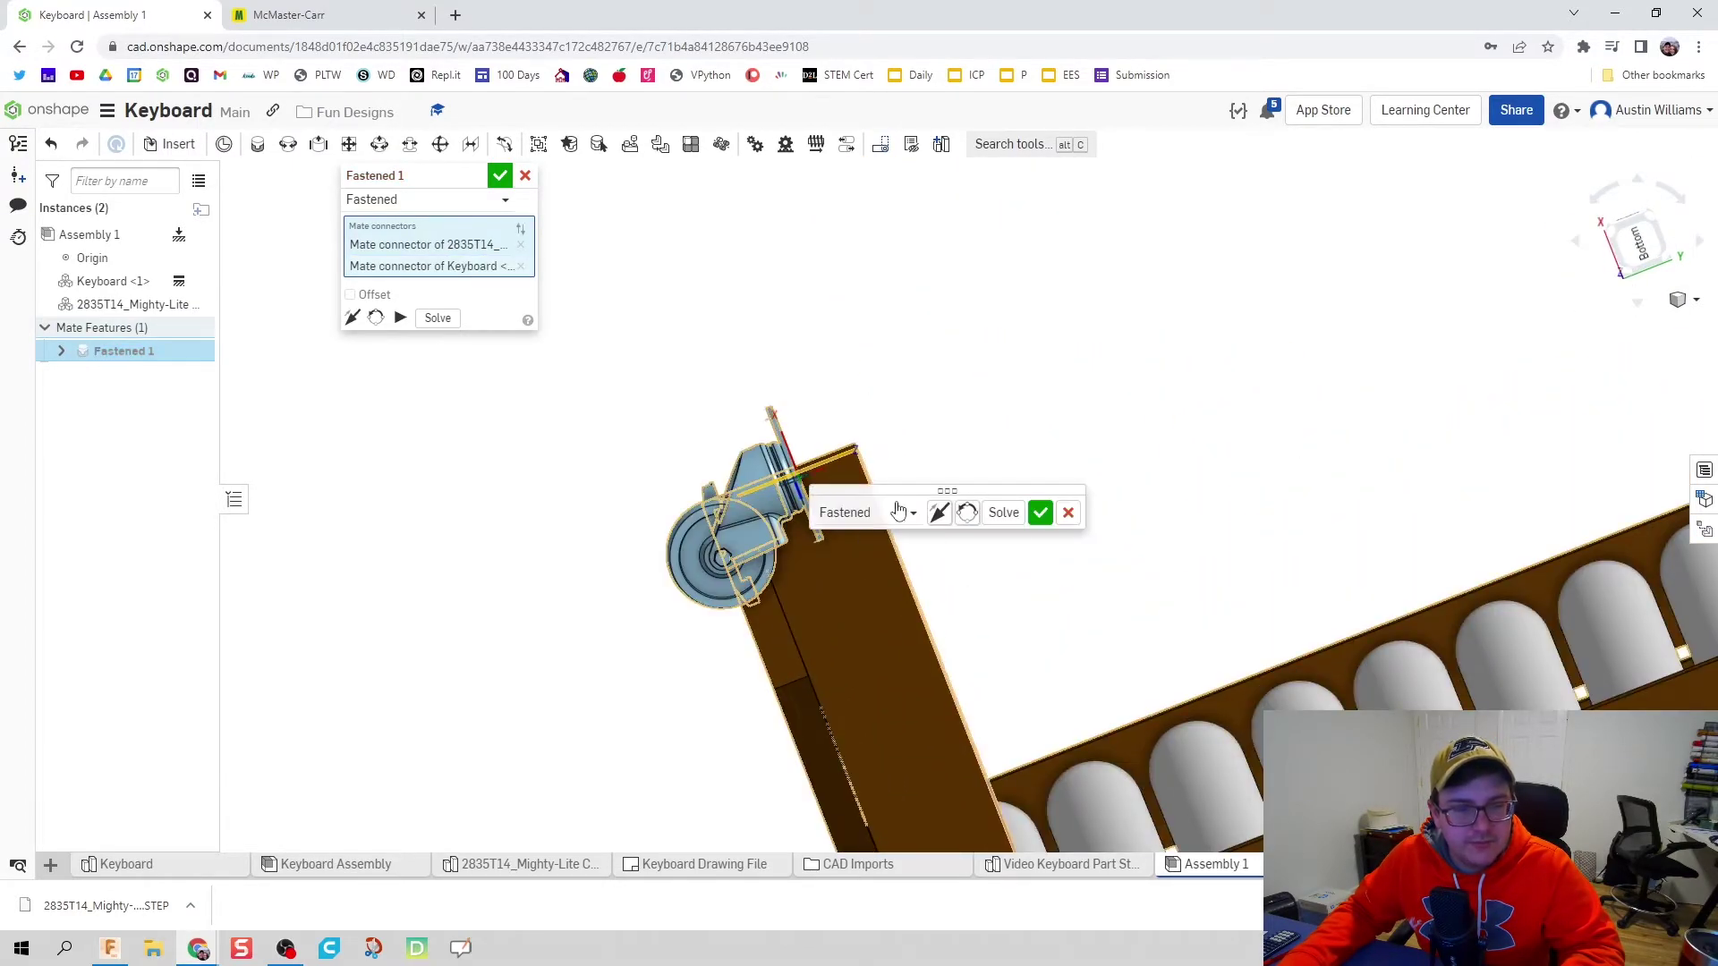
{"action": "left_click", "coordinate": [521, 267]}
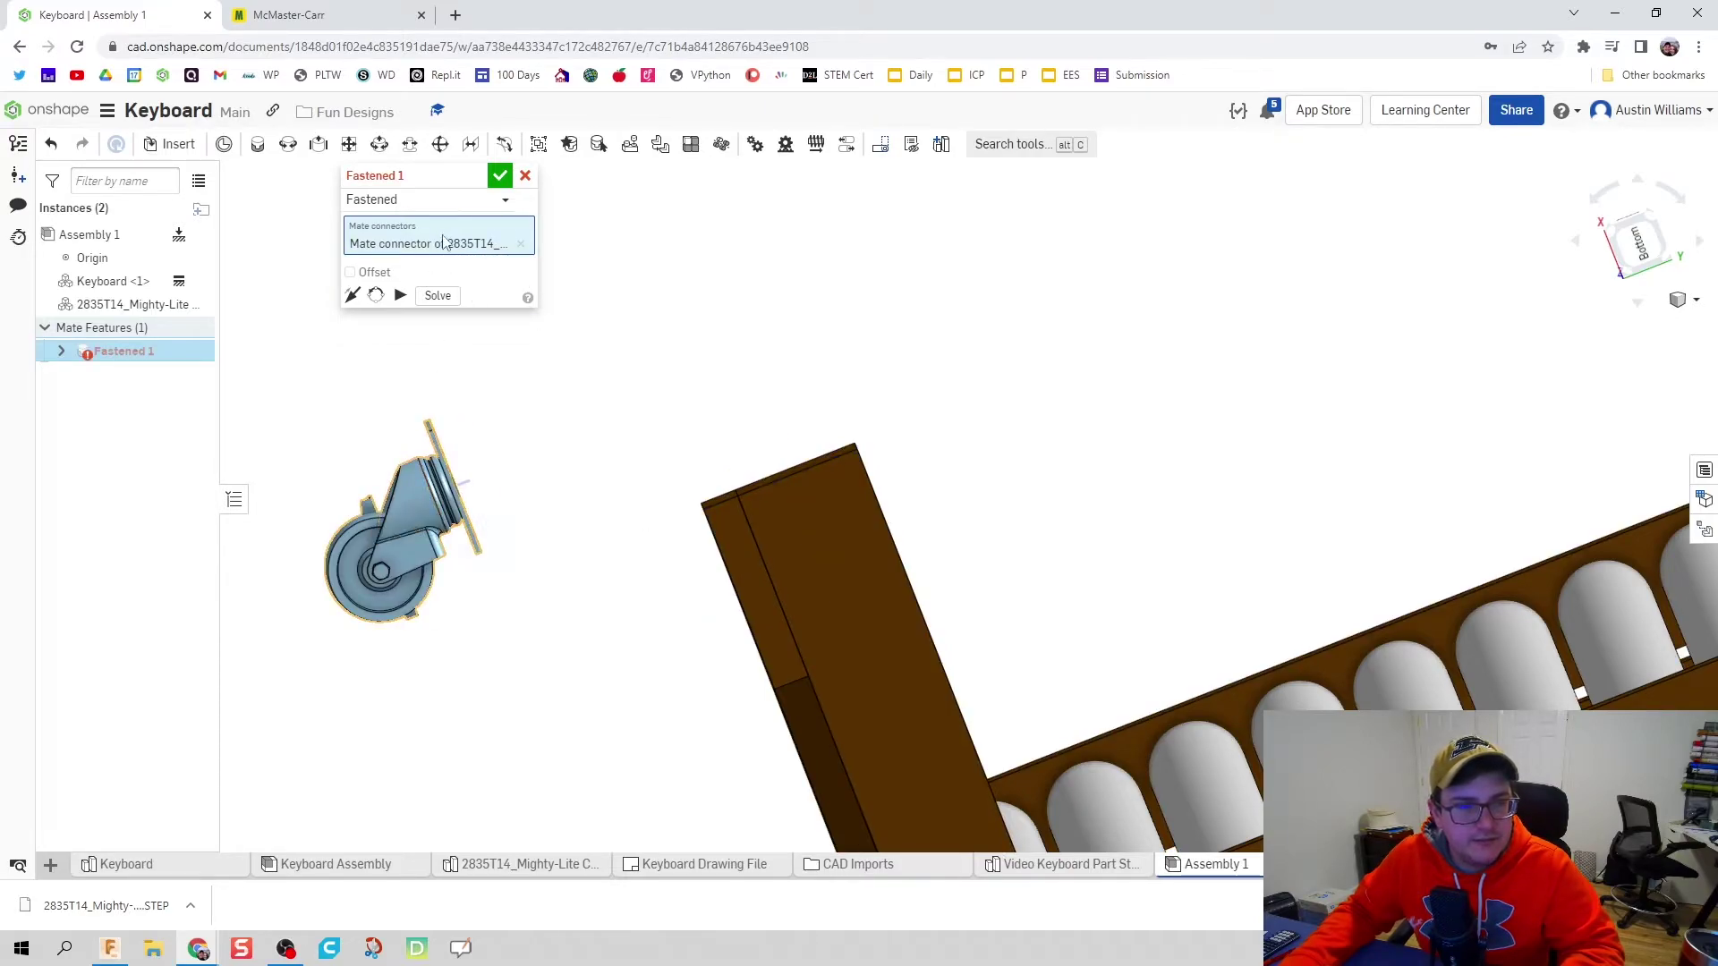
{"action": "left_click", "coordinate": [802, 491]}
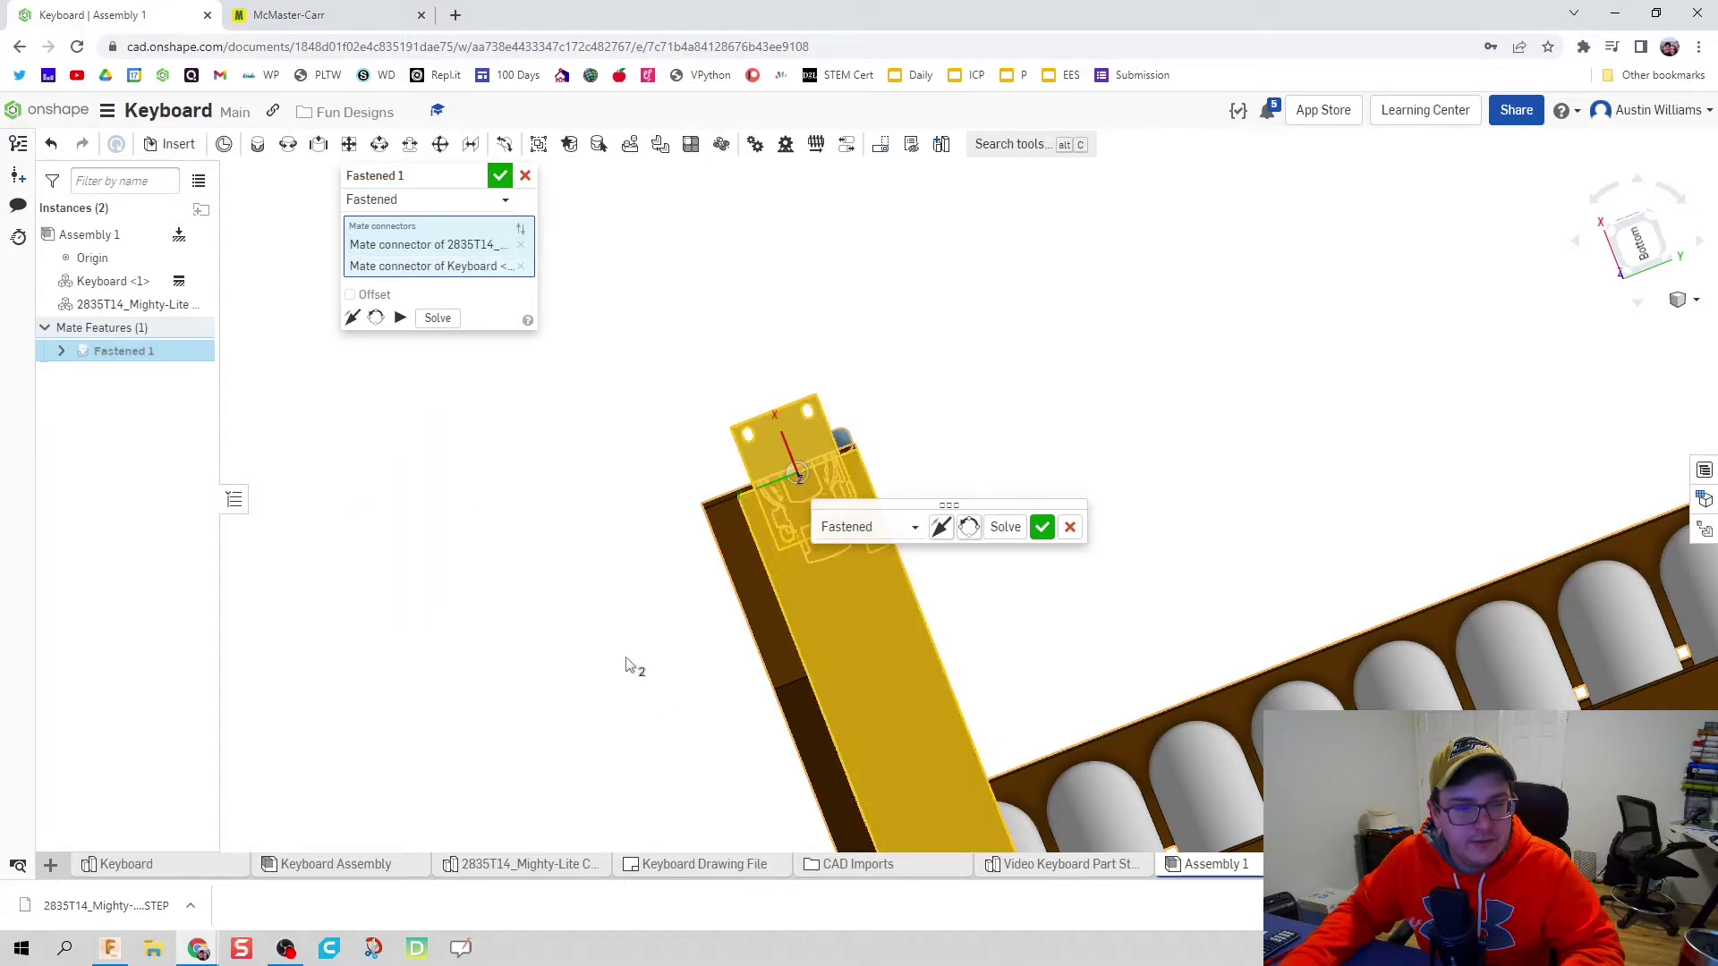
Step: Flip the caster's orientation and offset the fastened mate -2 in along X
{"action": "right_click_drag", "start_coordinate": [633, 664], "coordinate": [1178, 573]}
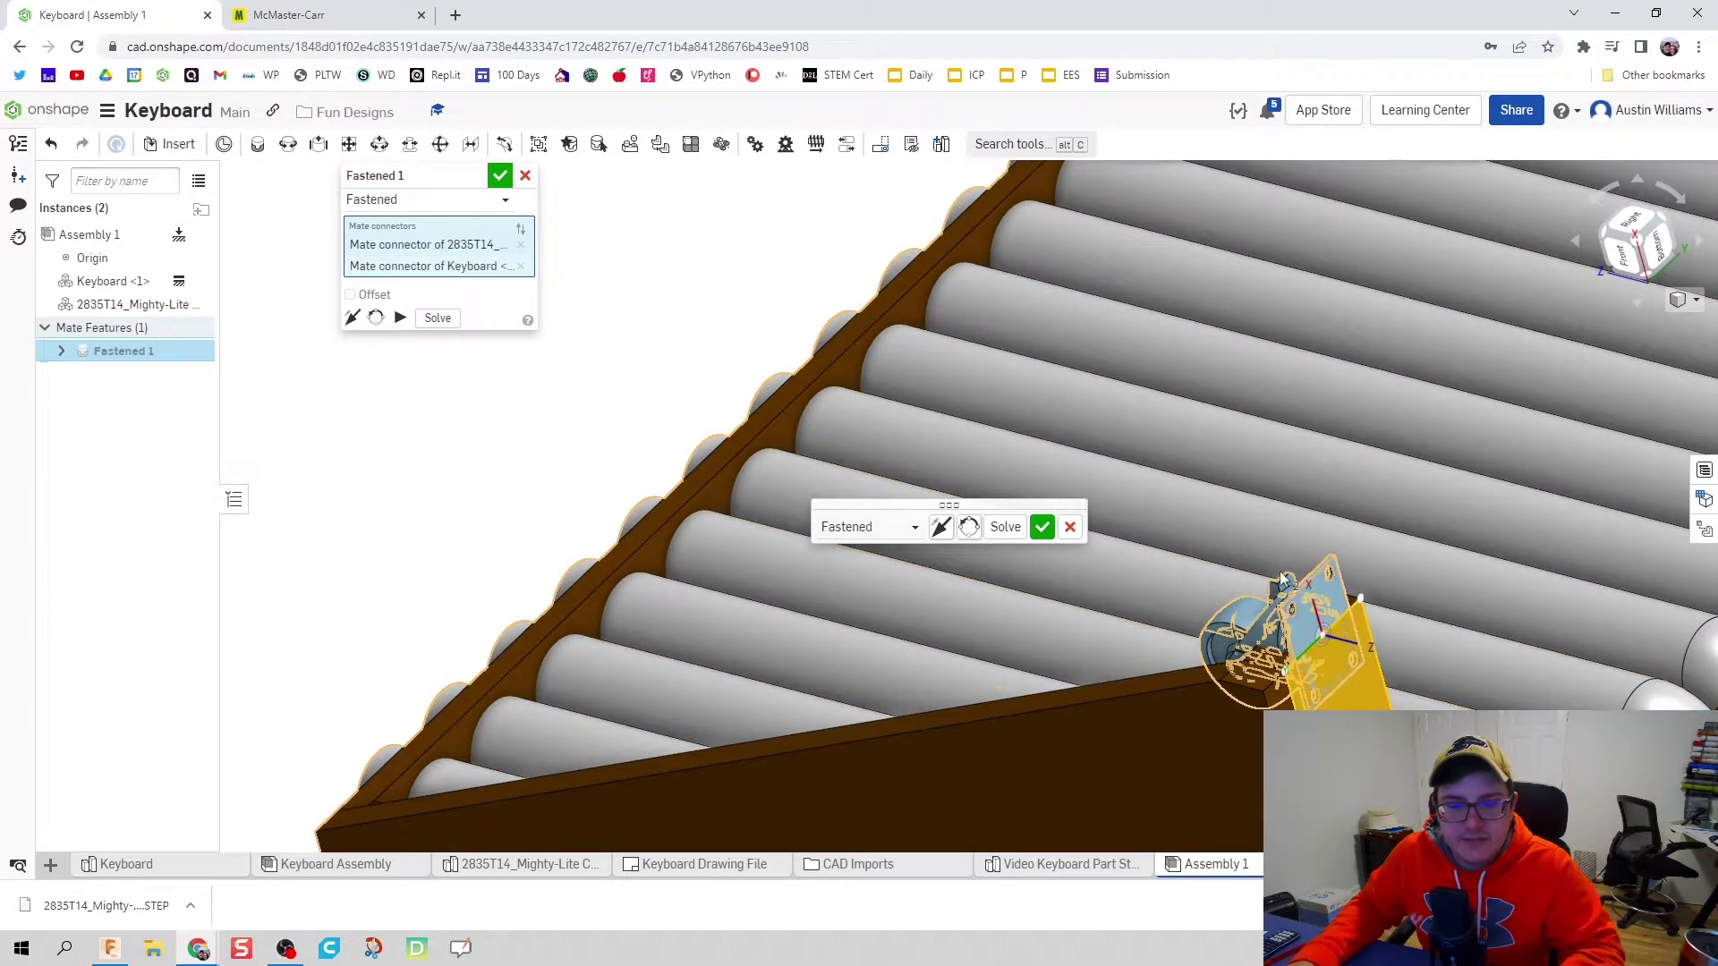
{"action": "right_click_drag", "start_coordinate": [1121, 329], "coordinate": [1029, 448]}
{"action": "left_click", "coordinate": [940, 527]}
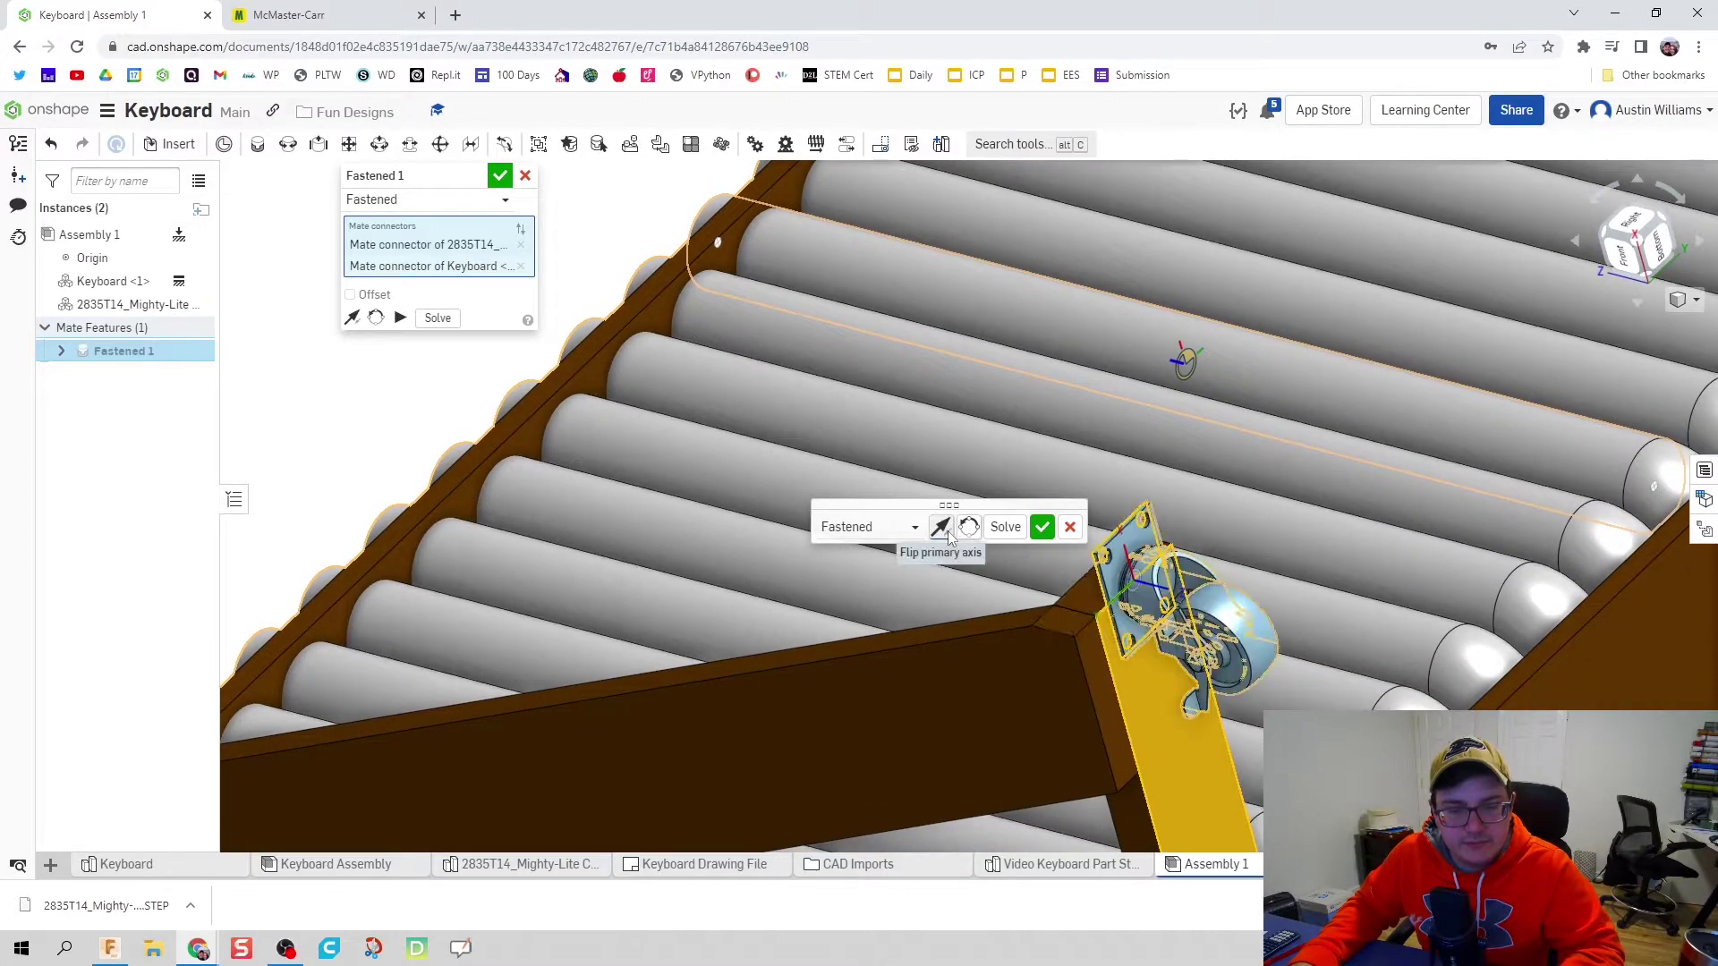
{"action": "right_click_drag", "start_coordinate": [968, 623], "coordinate": [833, 559]}
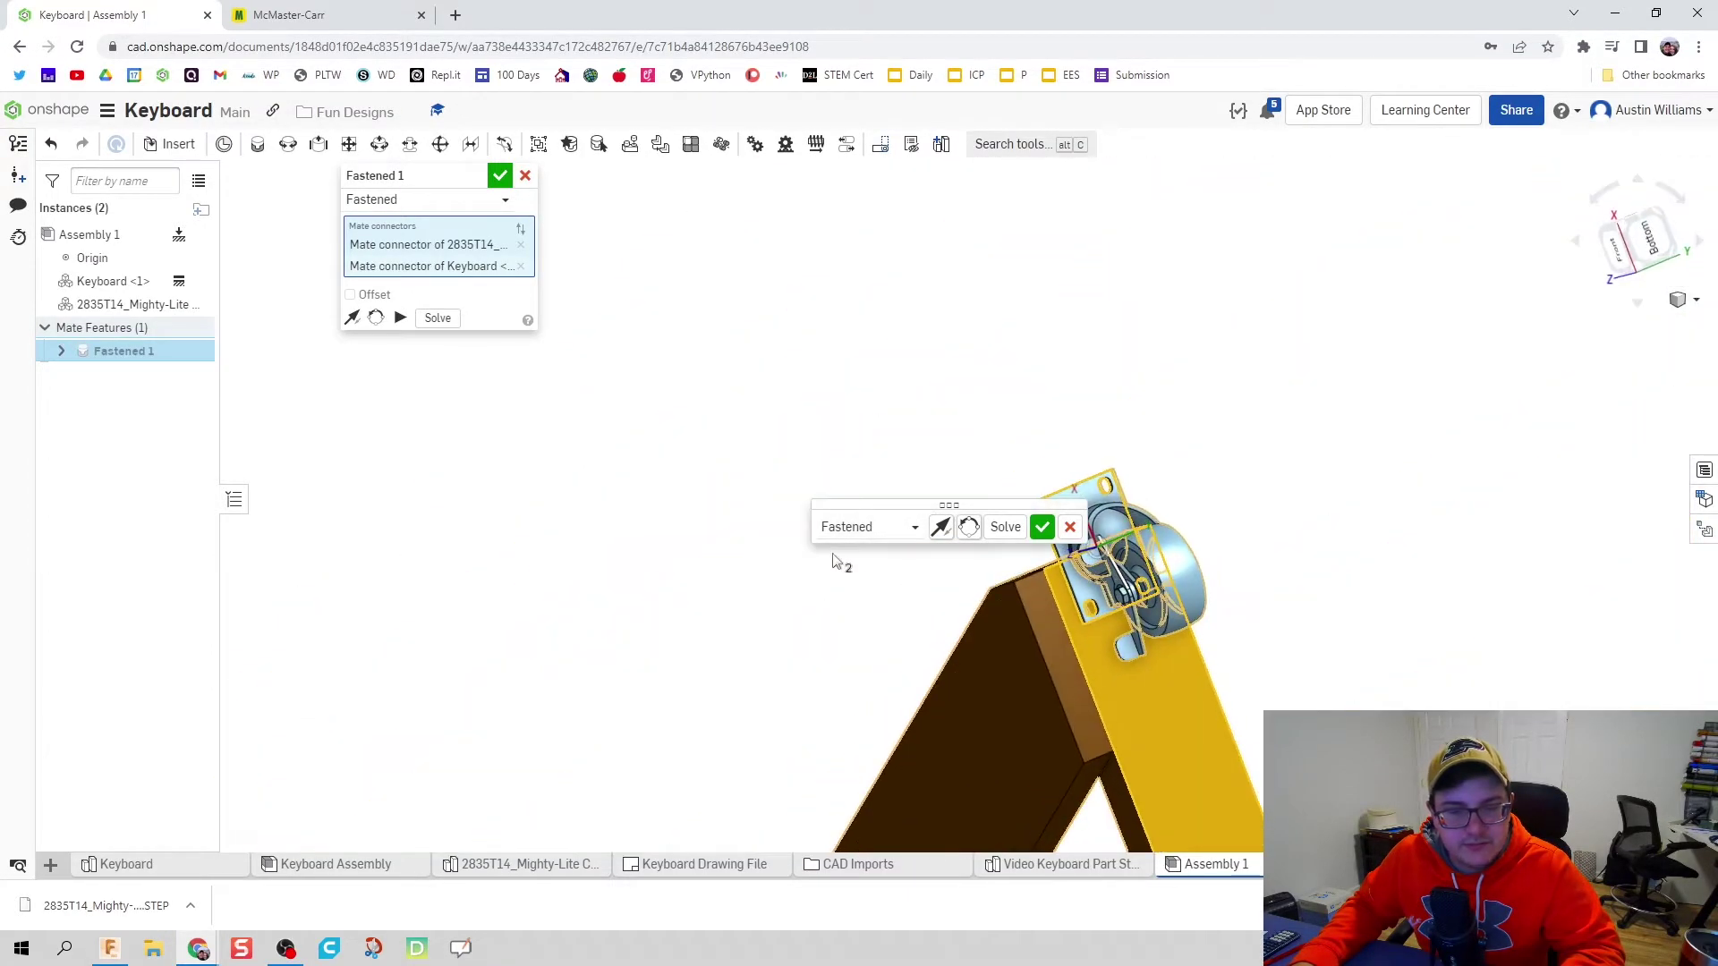
{"action": "left_click", "coordinate": [370, 295]}
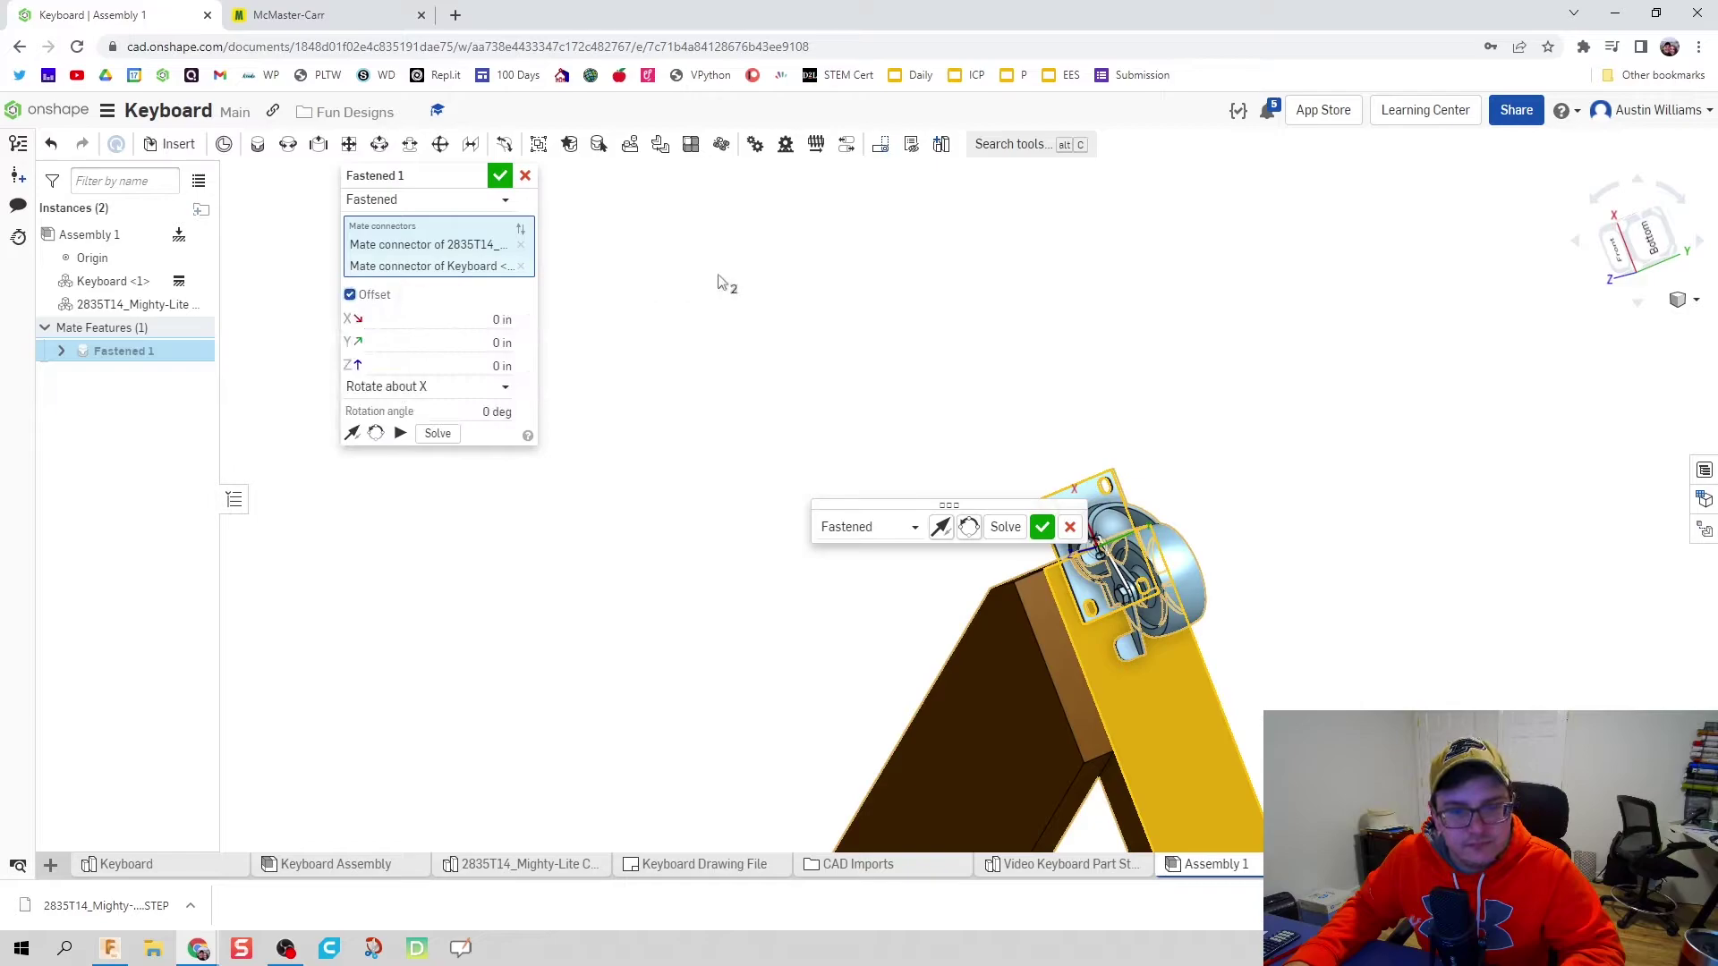
{"action": "right_click_drag", "start_coordinate": [935, 360], "coordinate": [716, 150]}
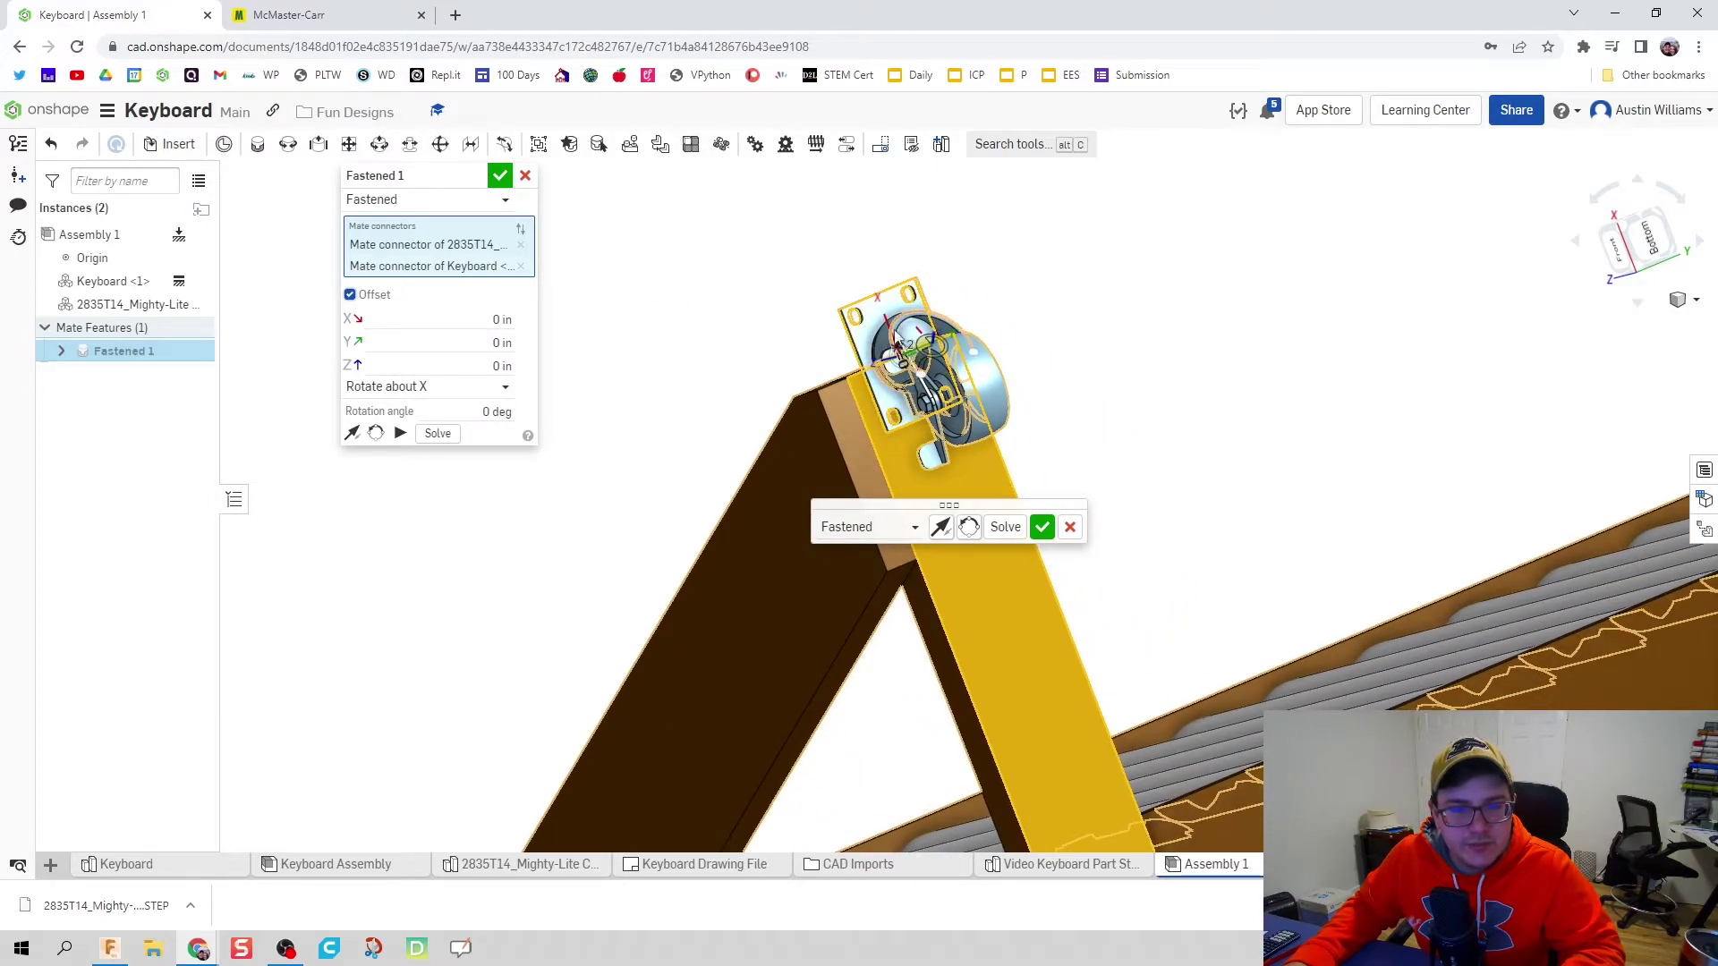
{"action": "left_click", "coordinate": [500, 319]}
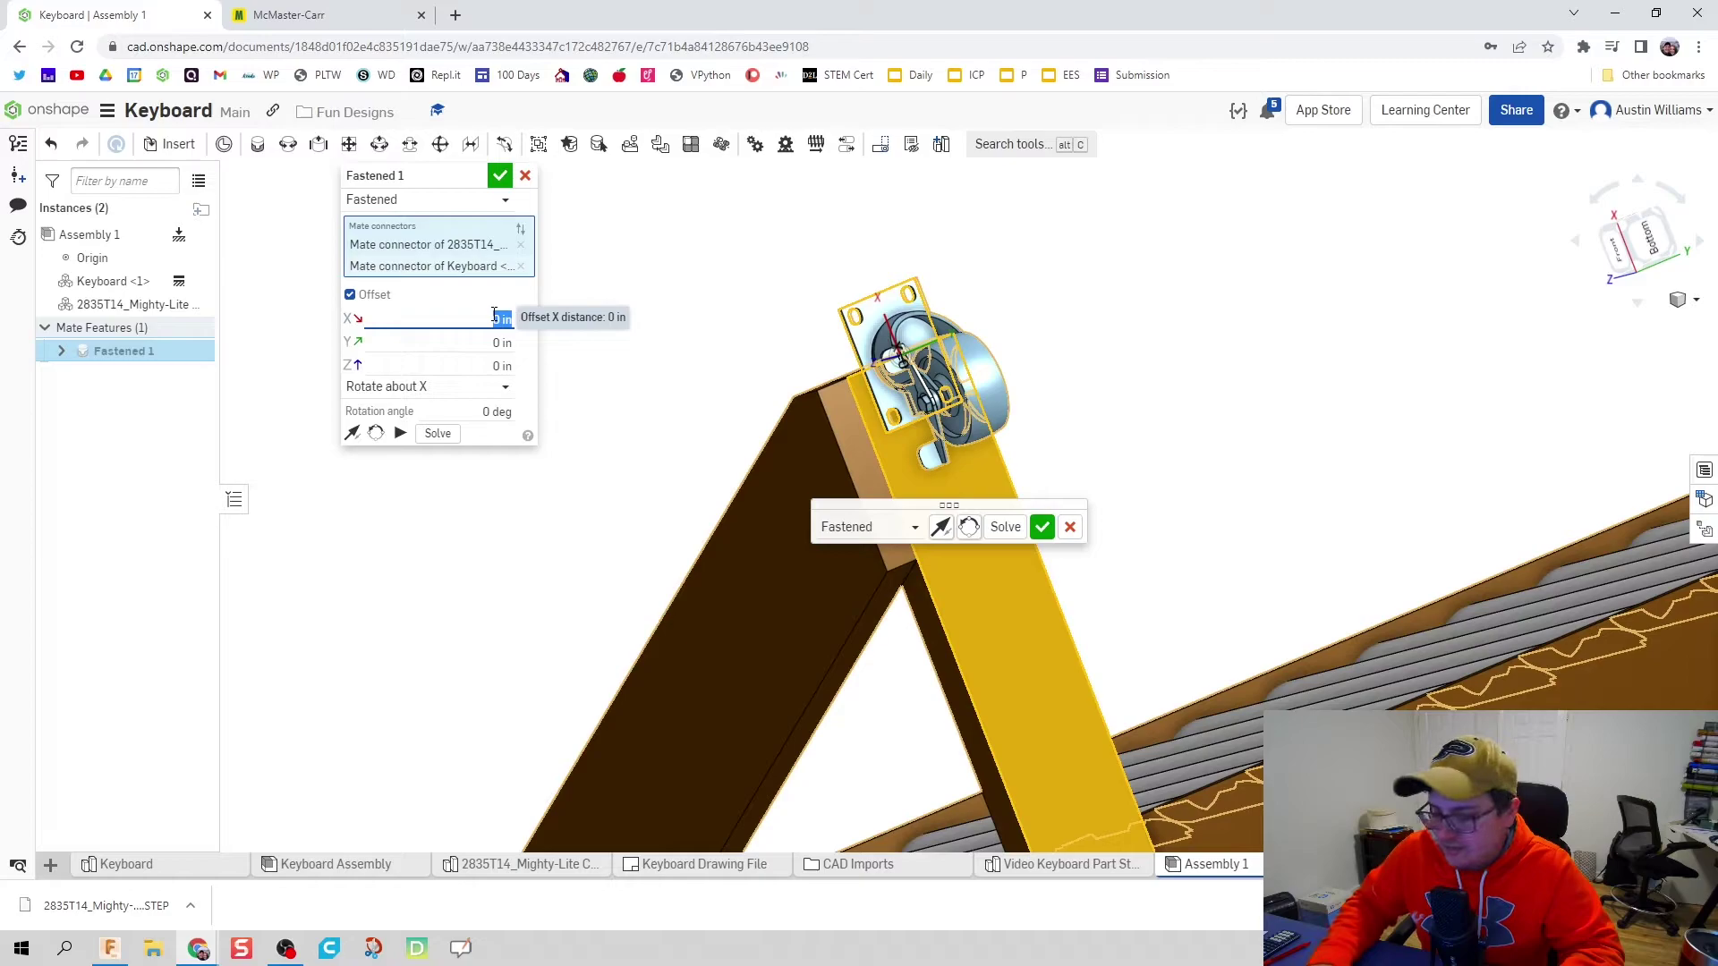
{"action": "type", "text": "-2"}
{"action": "key", "text": "Return"}
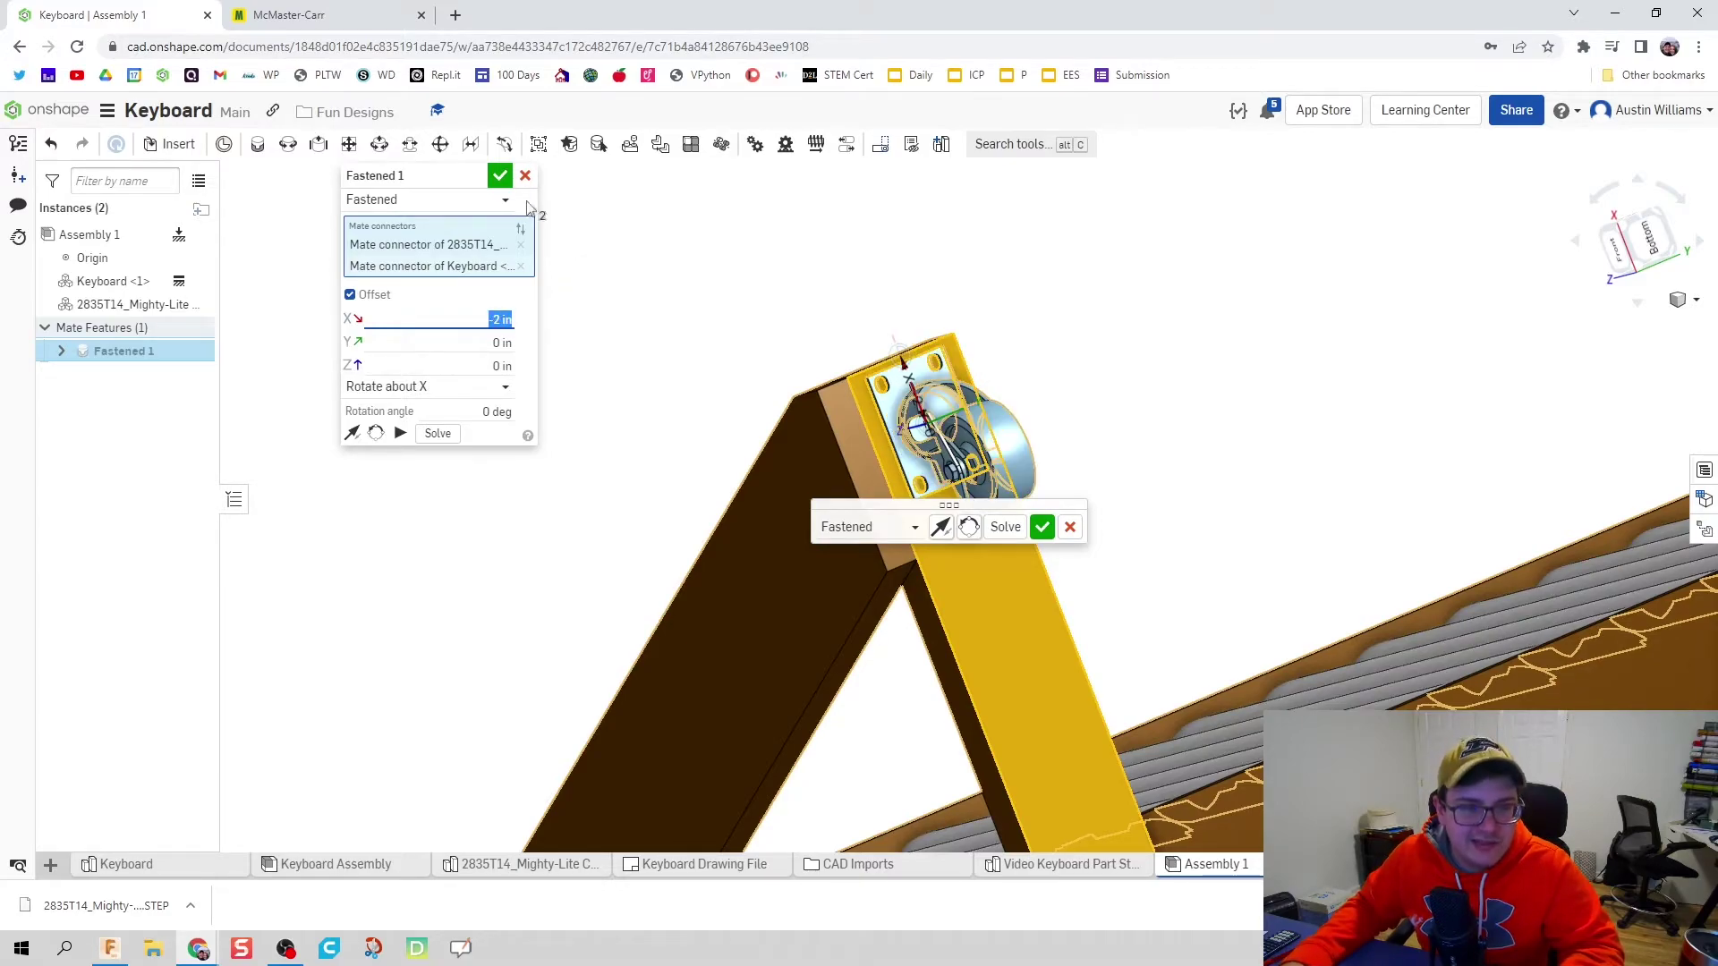
Step: Confirm the fastened mate and pick the caster as the linear pattern instance
{"action": "left_click", "coordinate": [499, 181]}
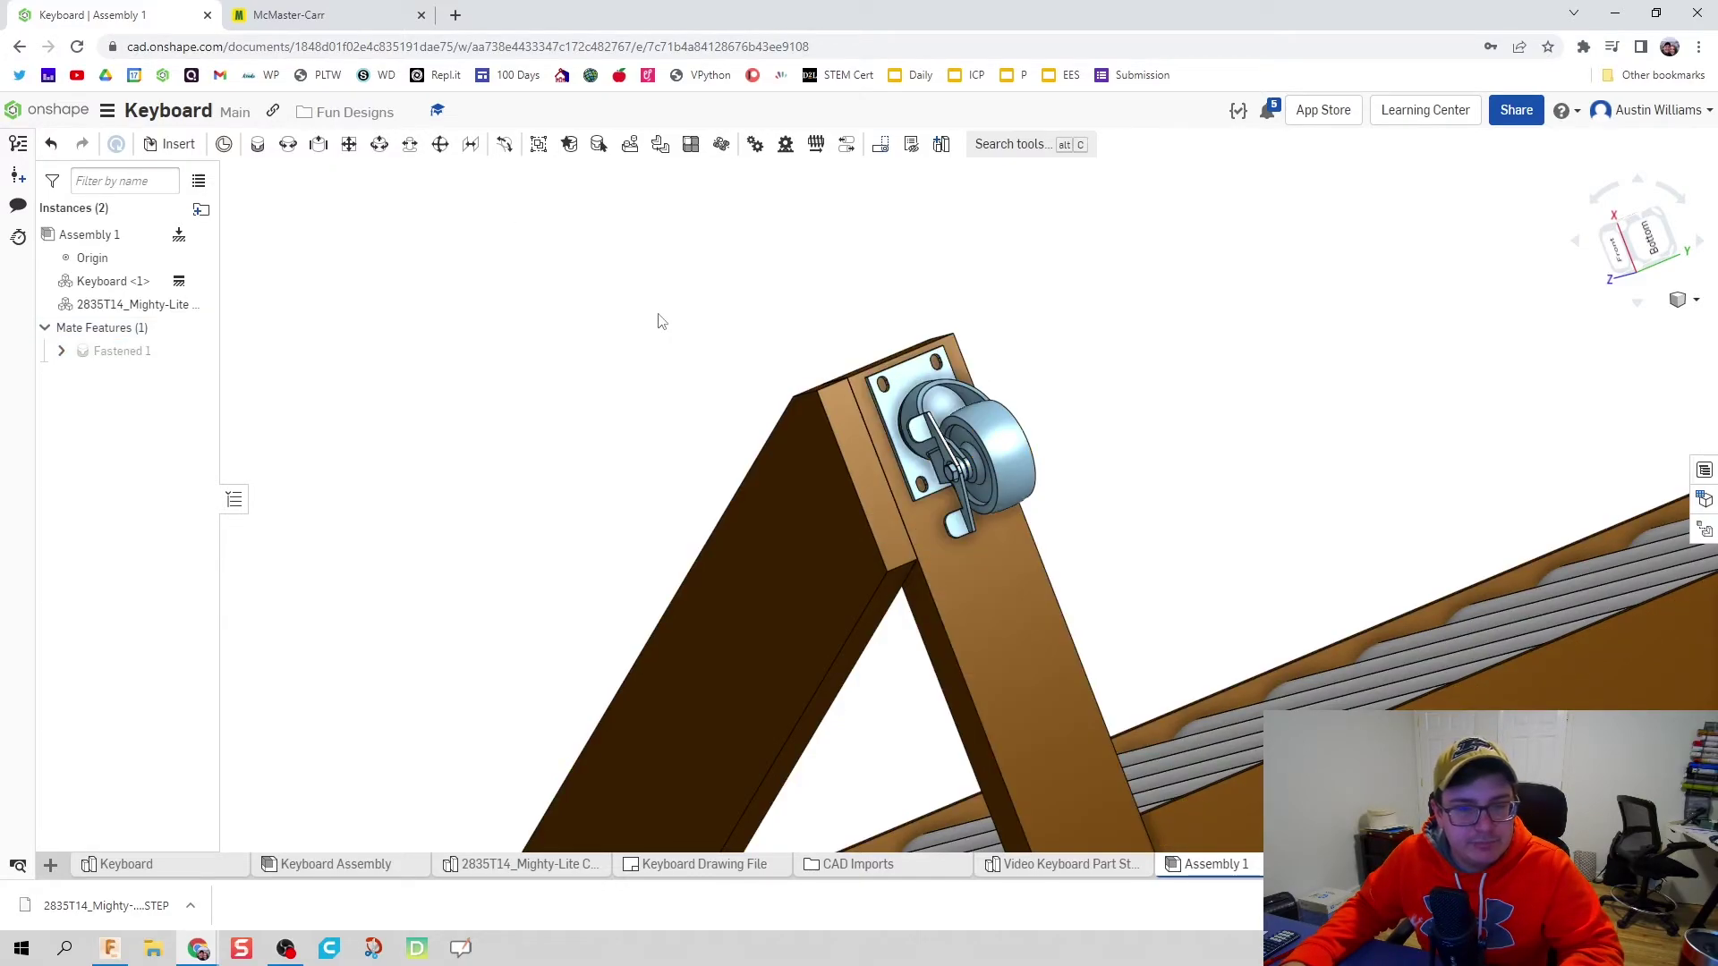
{"action": "scroll", "coordinate": [658, 318], "scroll_direction": "down", "scroll_amount": 10}
{"action": "right_click_drag", "start_coordinate": [651, 308], "coordinate": [655, 324]}
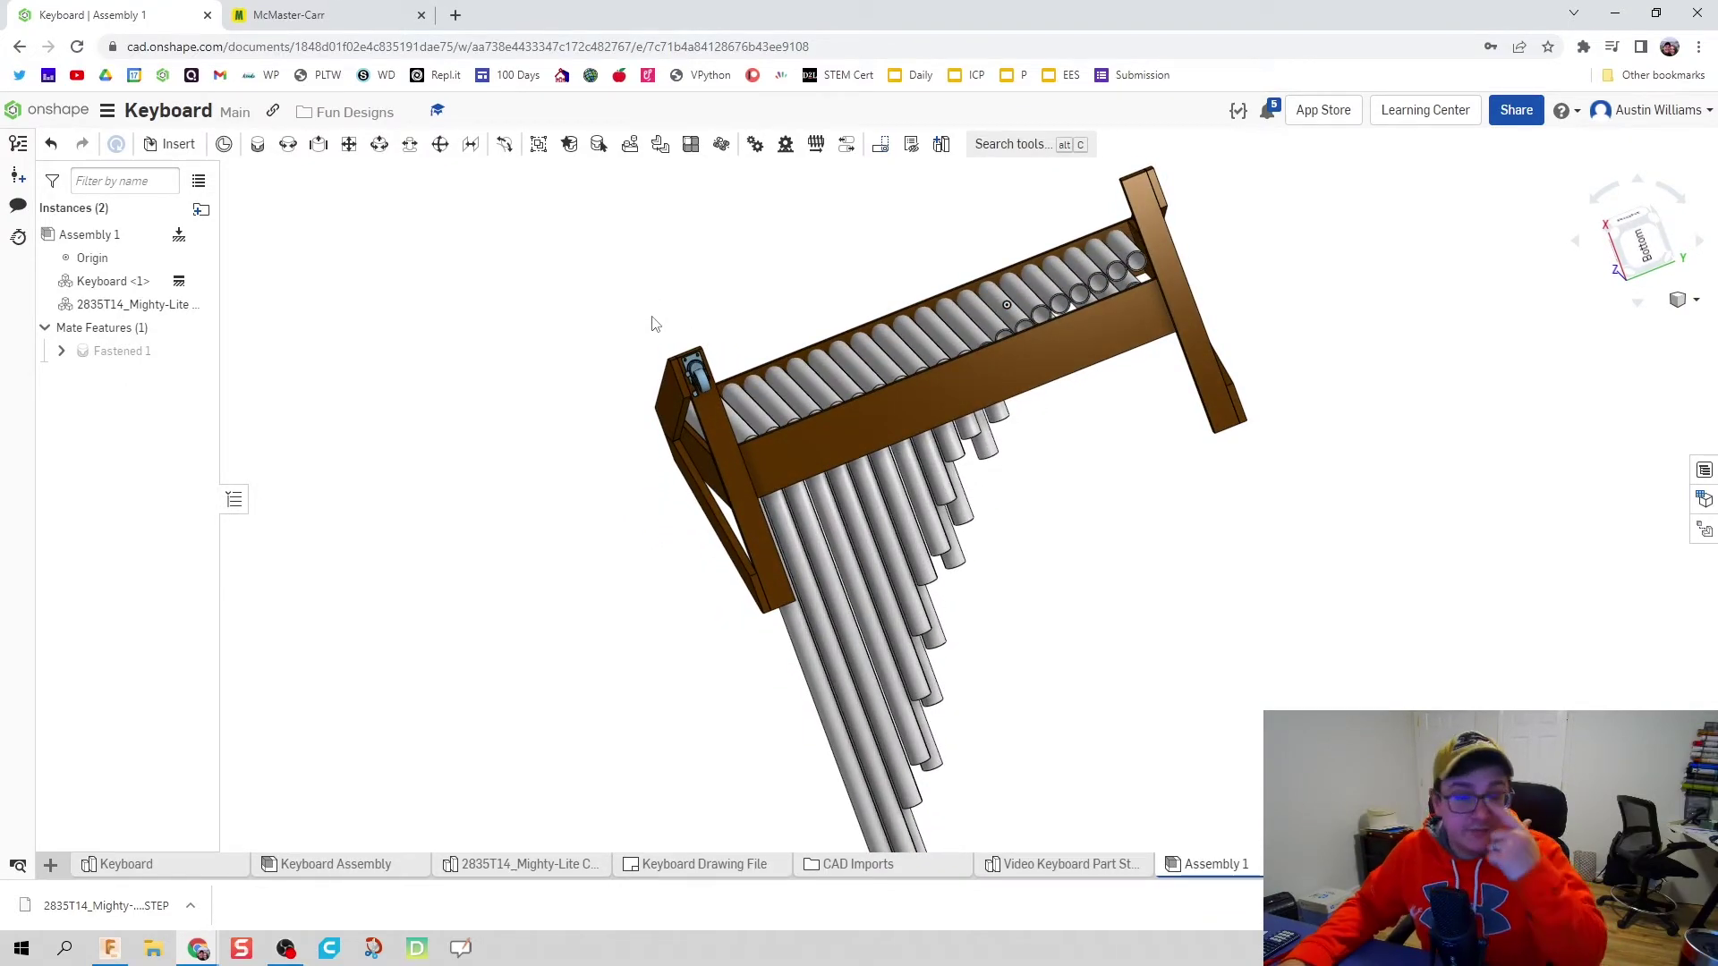
{"action": "left_click", "coordinate": [691, 146]}
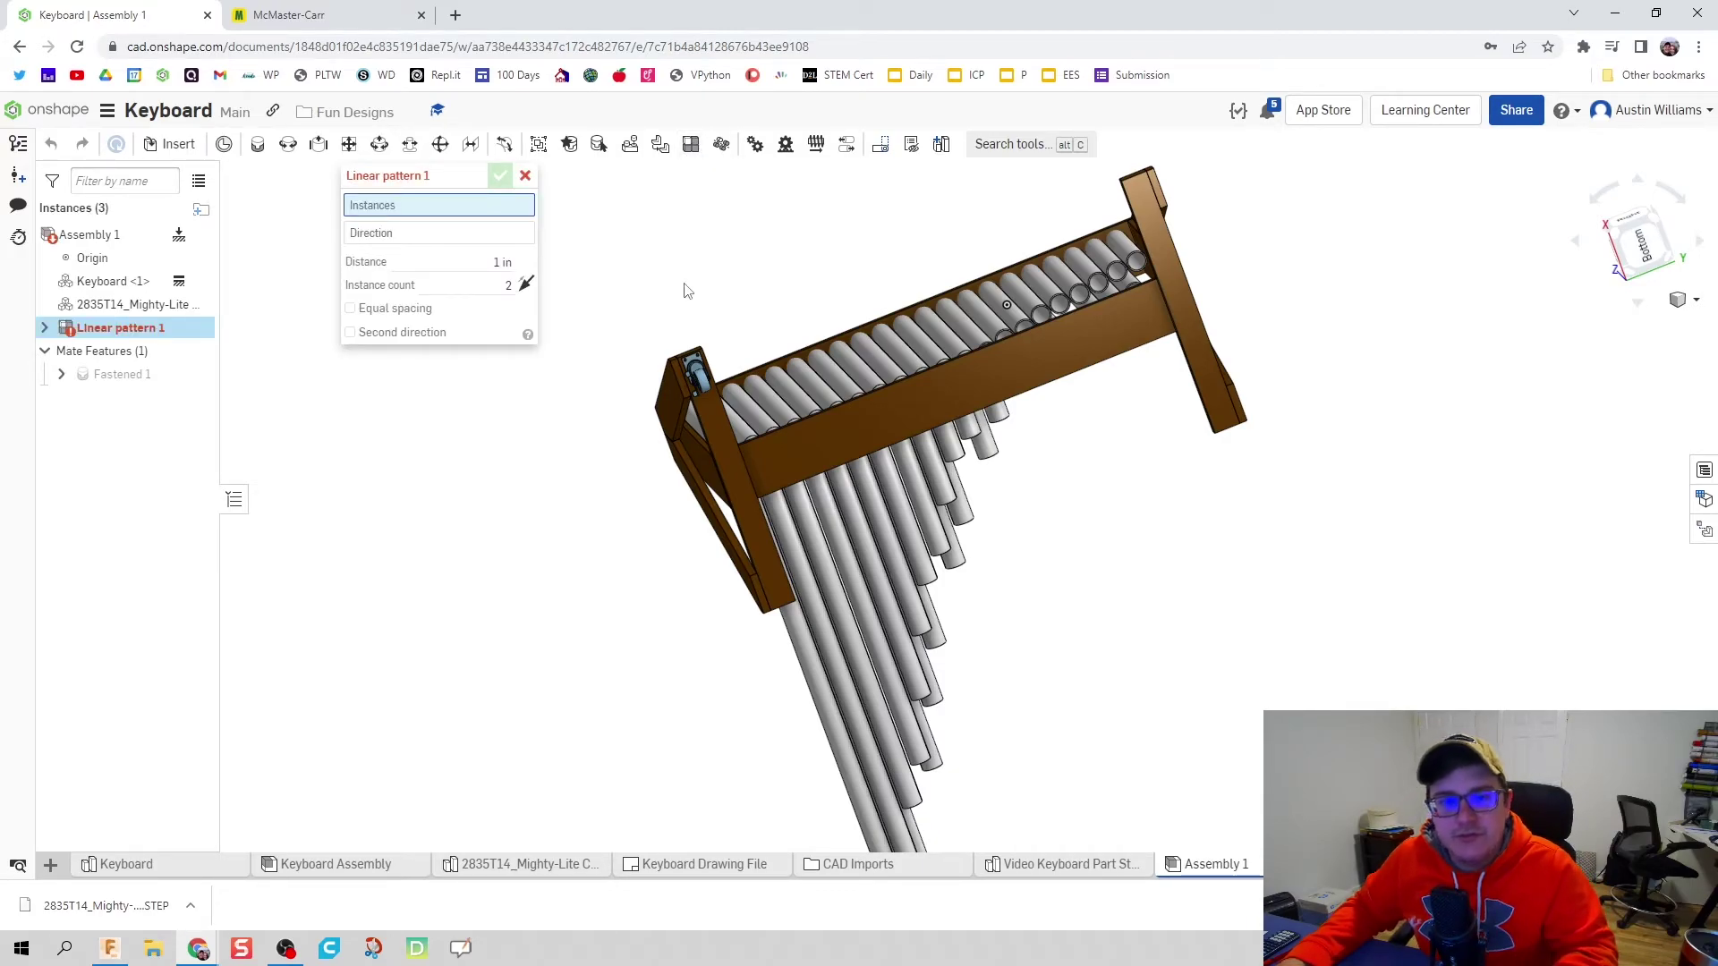
{"action": "scroll", "coordinate": [667, 325], "scroll_direction": "up", "scroll_amount": 5}
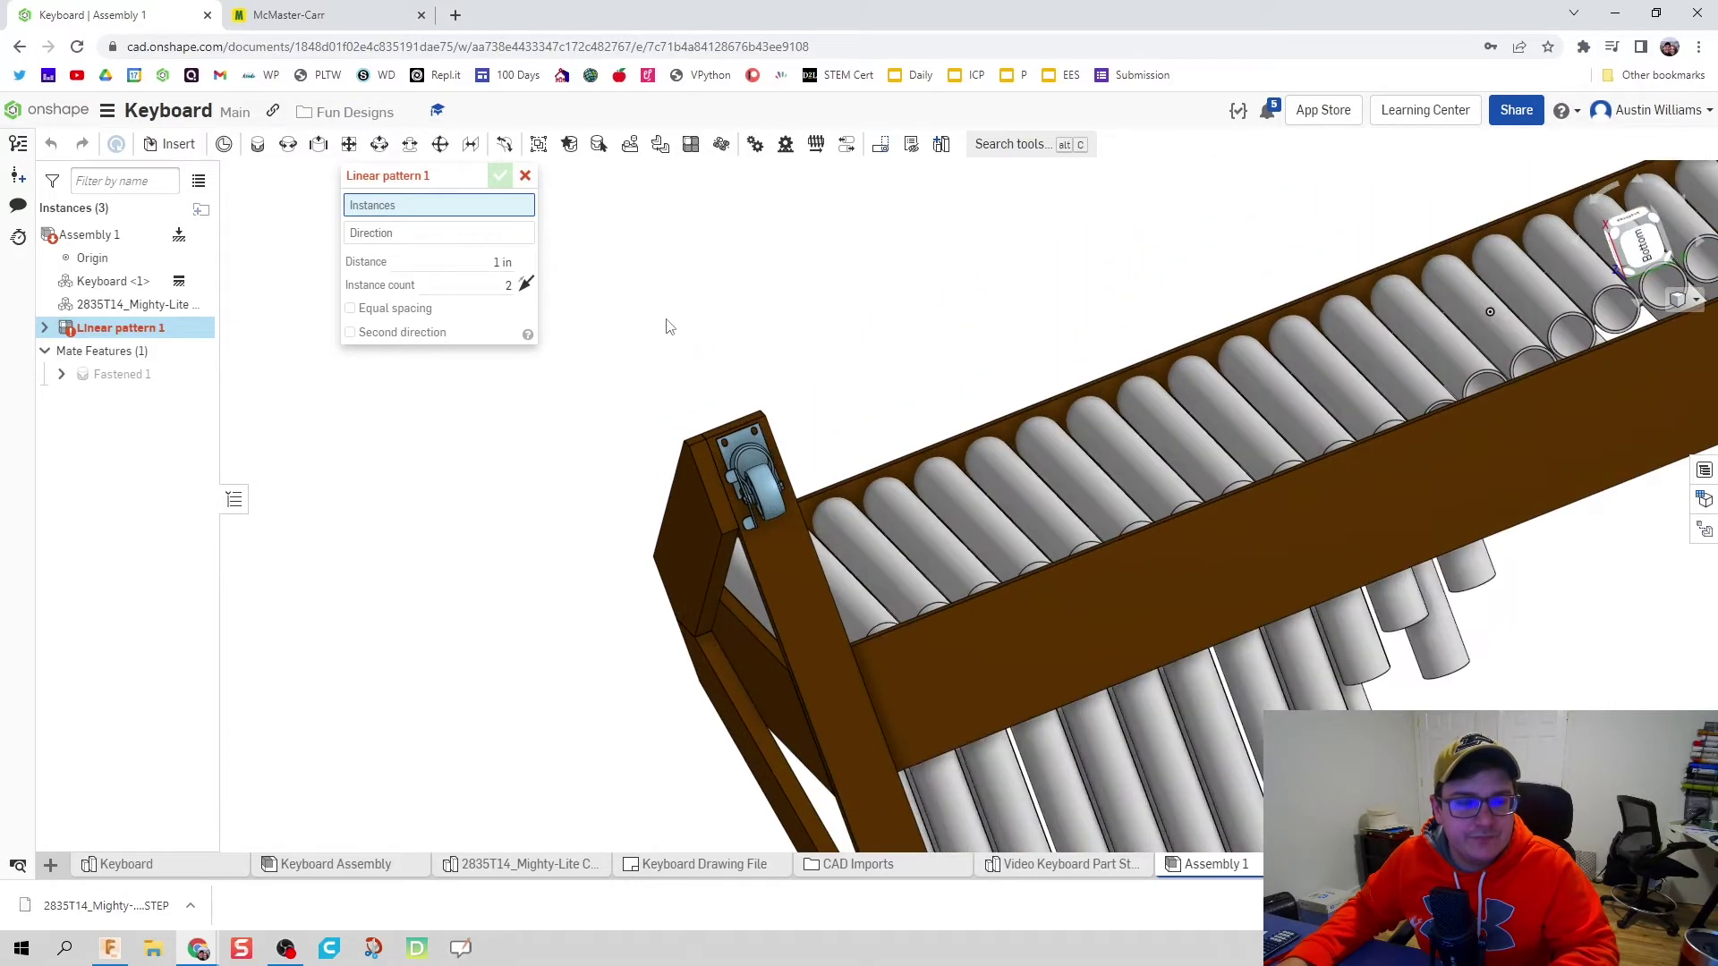
{"action": "right_click_drag", "start_coordinate": [729, 261], "coordinate": [1173, 602]}
{"action": "left_click", "coordinate": [997, 510]}
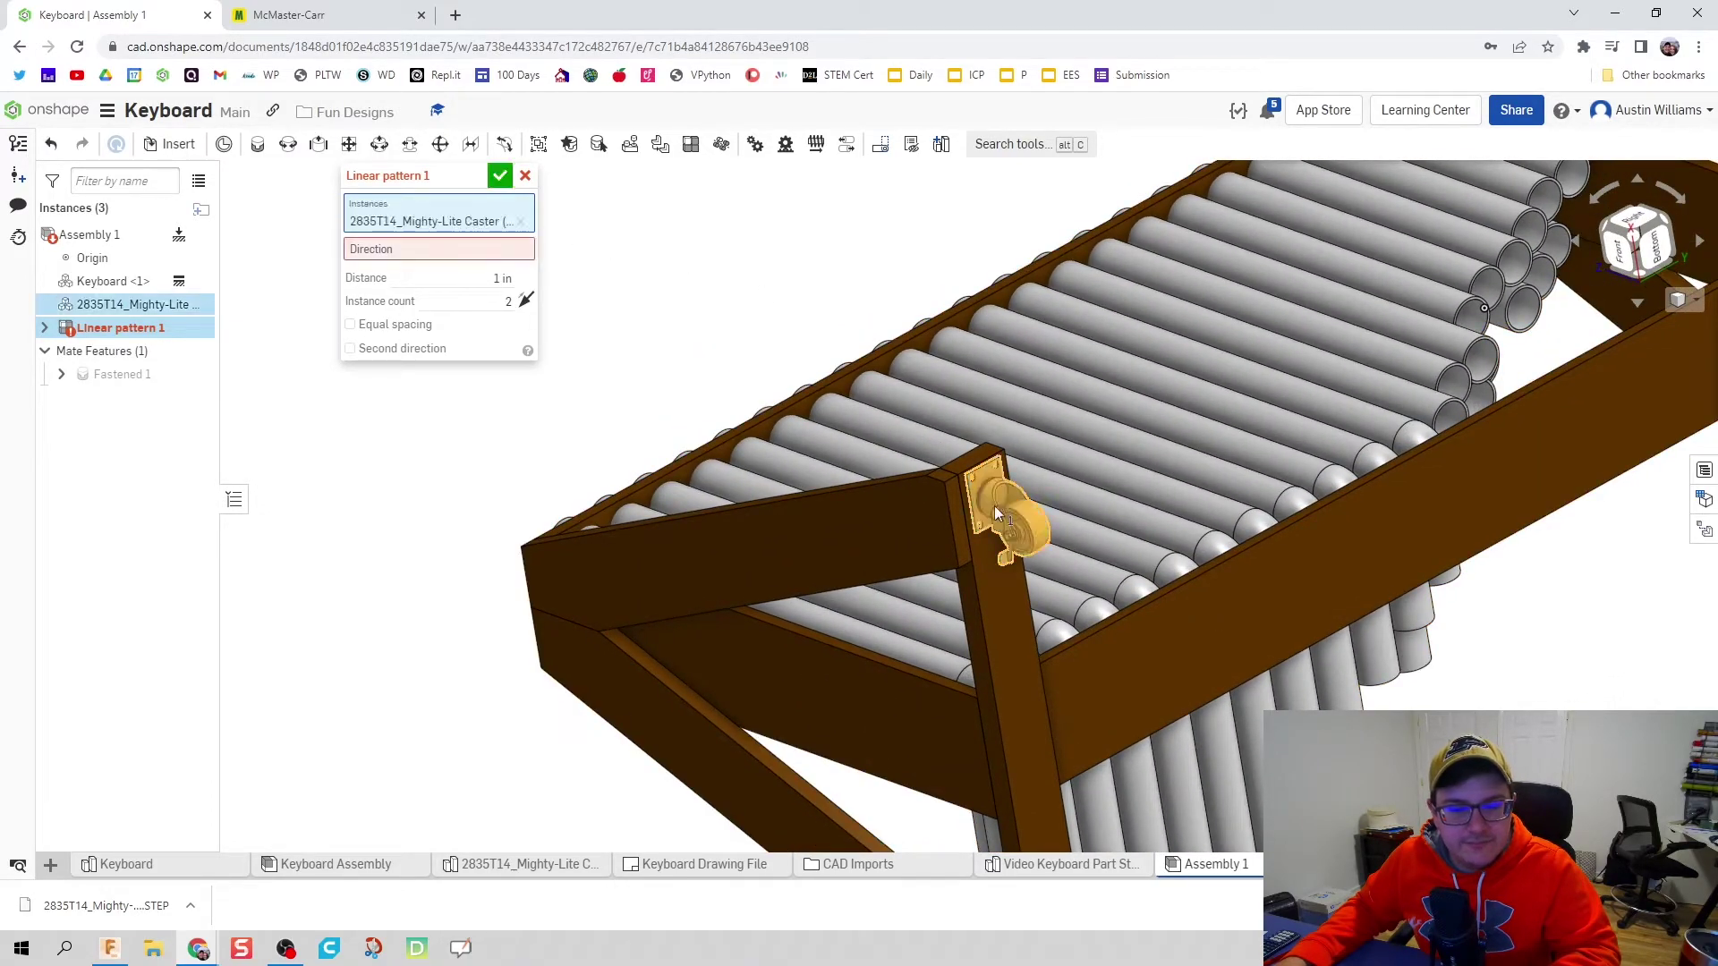
Step: Run the pattern along the leg edge with a 32 in distance
{"action": "middle_click_drag", "start_coordinate": [666, 273], "coordinate": [595, 225]}
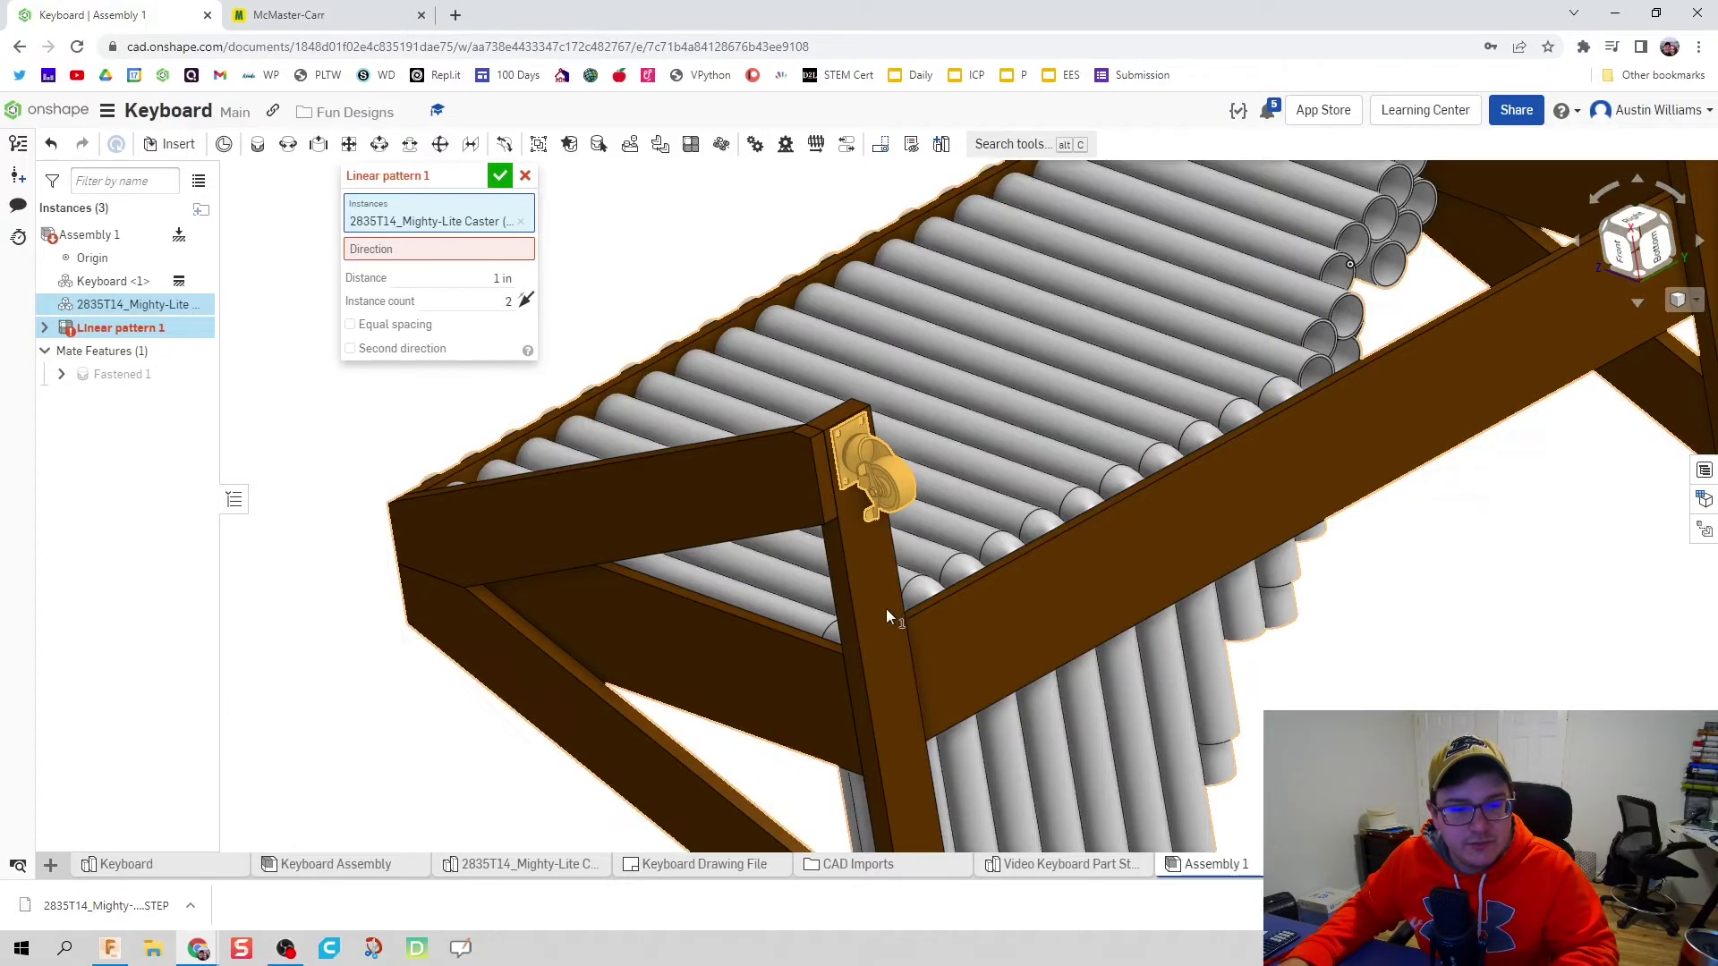
{"action": "scroll", "coordinate": [888, 616], "scroll_direction": "up", "scroll_amount": 3}
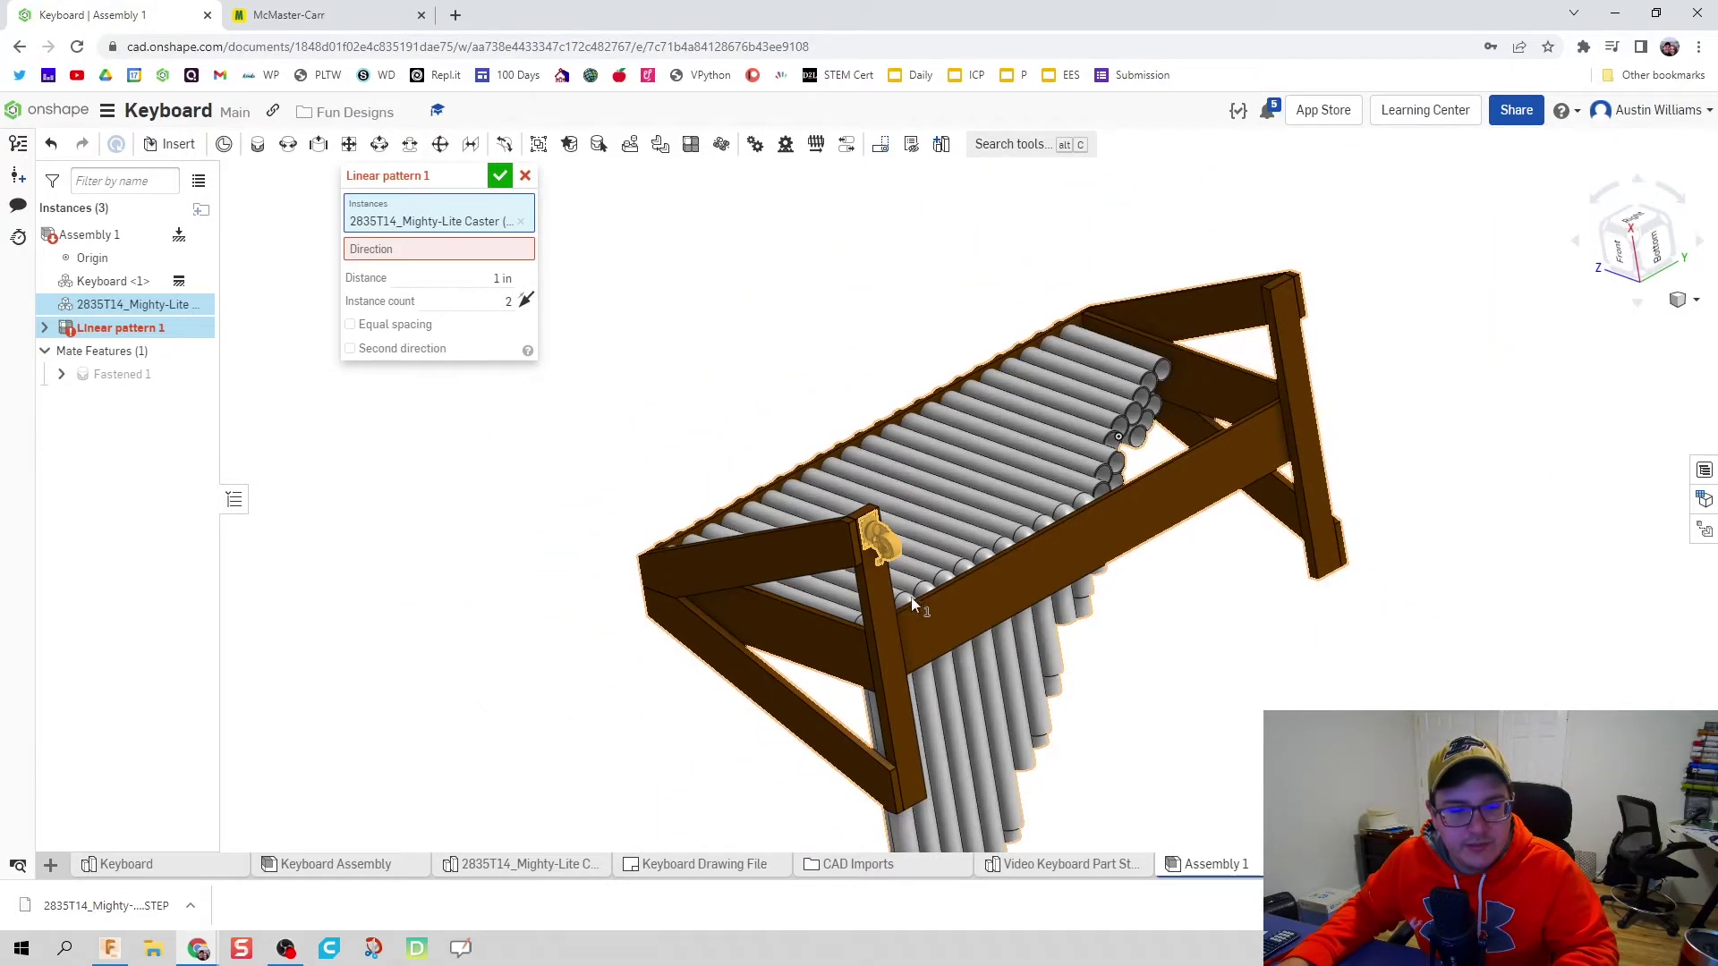
{"action": "left_click", "coordinate": [878, 651]}
{"action": "right_click_drag", "start_coordinate": [889, 646], "coordinate": [879, 608]}
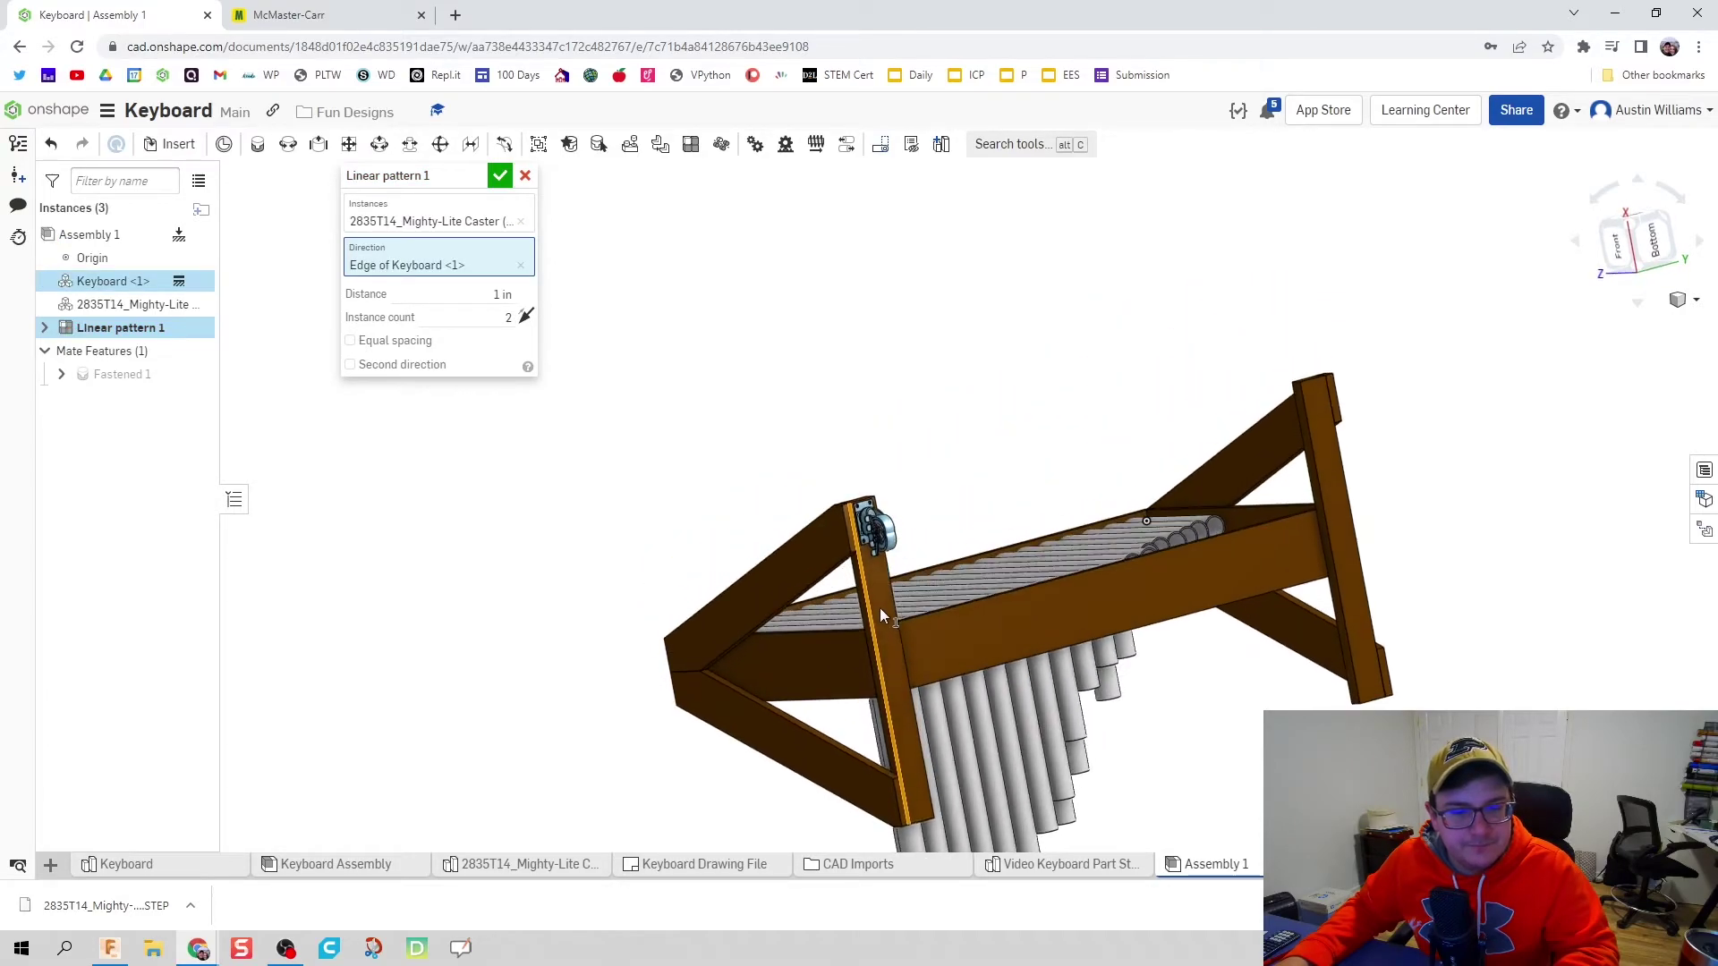
{"action": "scroll", "coordinate": [884, 572], "scroll_direction": "down", "scroll_amount": 5}
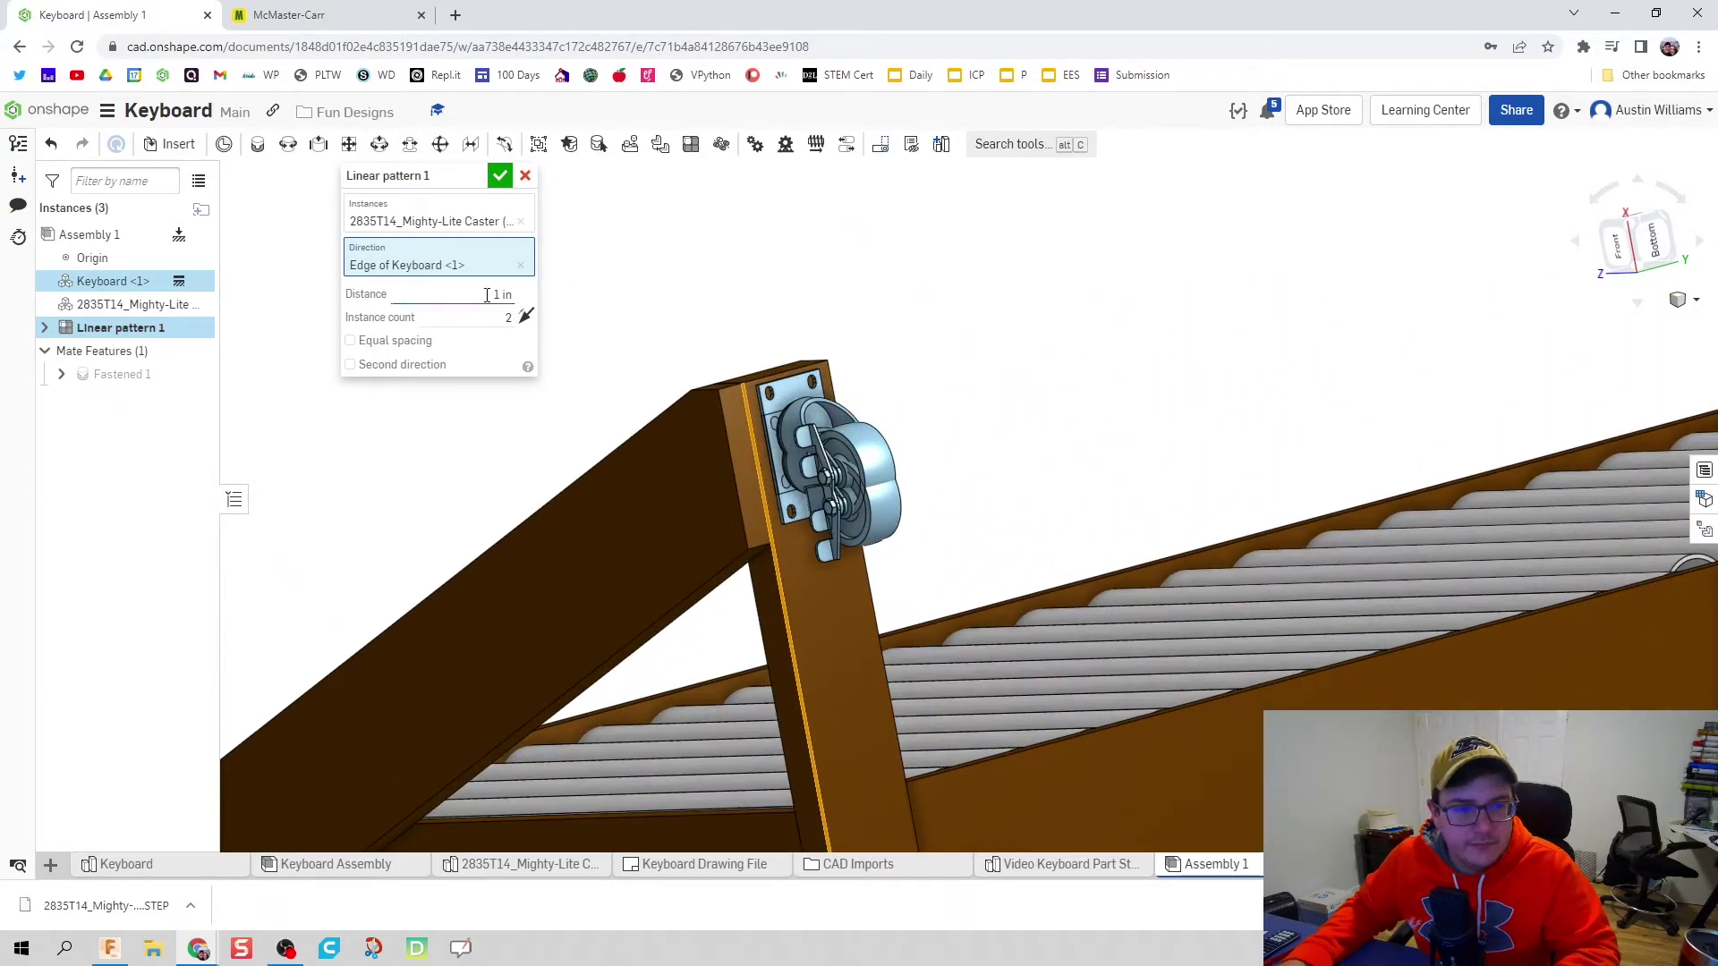
{"action": "left_click", "coordinate": [487, 296]}
{"action": "scroll", "coordinate": [865, 339], "scroll_direction": "up", "scroll_amount": 5}
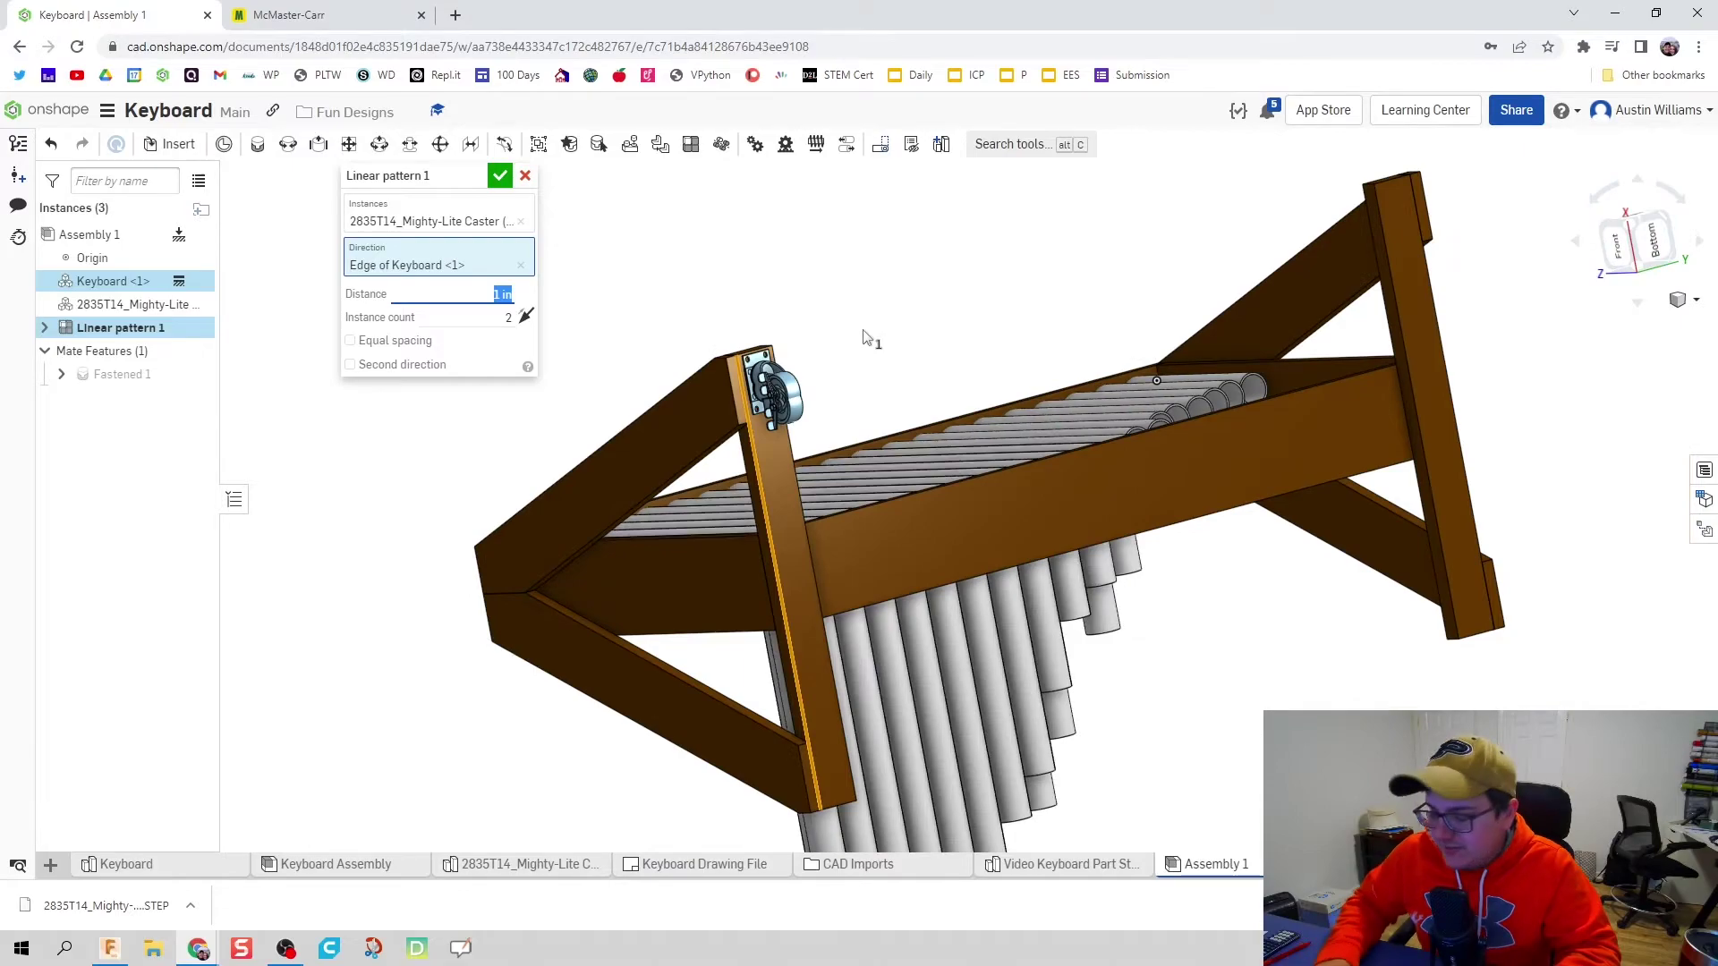
{"action": "type", "text": "24"}
{"action": "key", "text": "Return"}
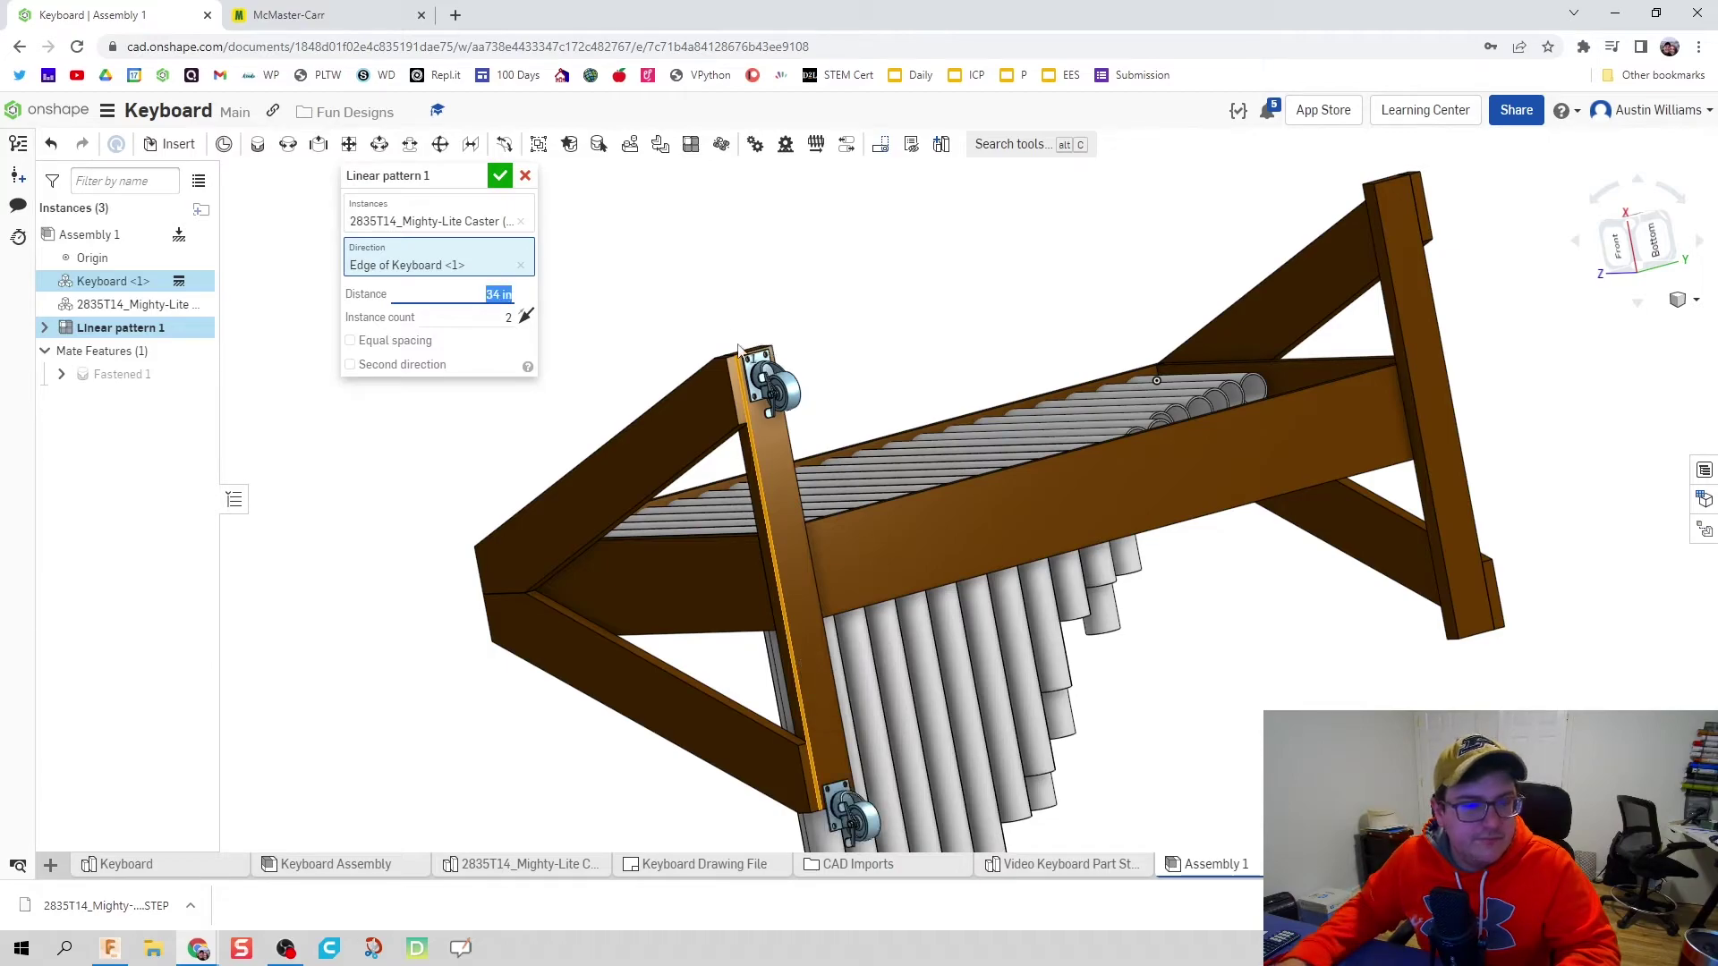
{"action": "type", "text": "32"}
{"action": "key", "text": "Return"}
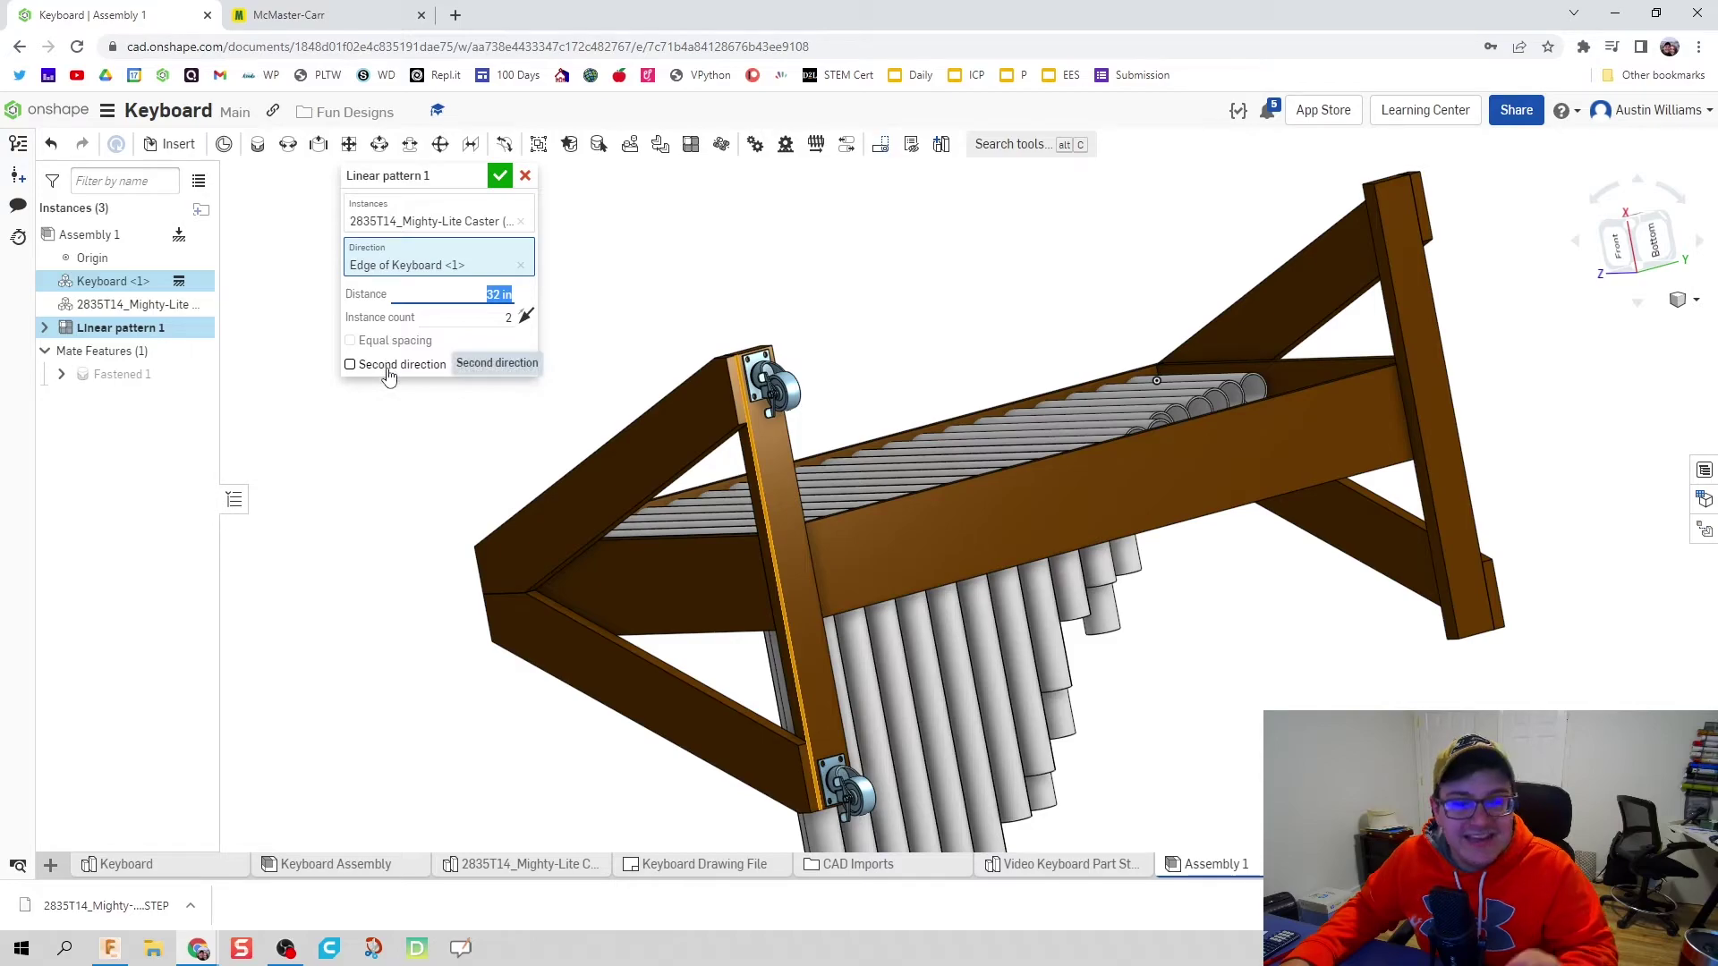
Step: Add the keyboard's long edge as a 63 in second direction and accept the pattern
{"action": "left_click", "coordinate": [389, 366]}
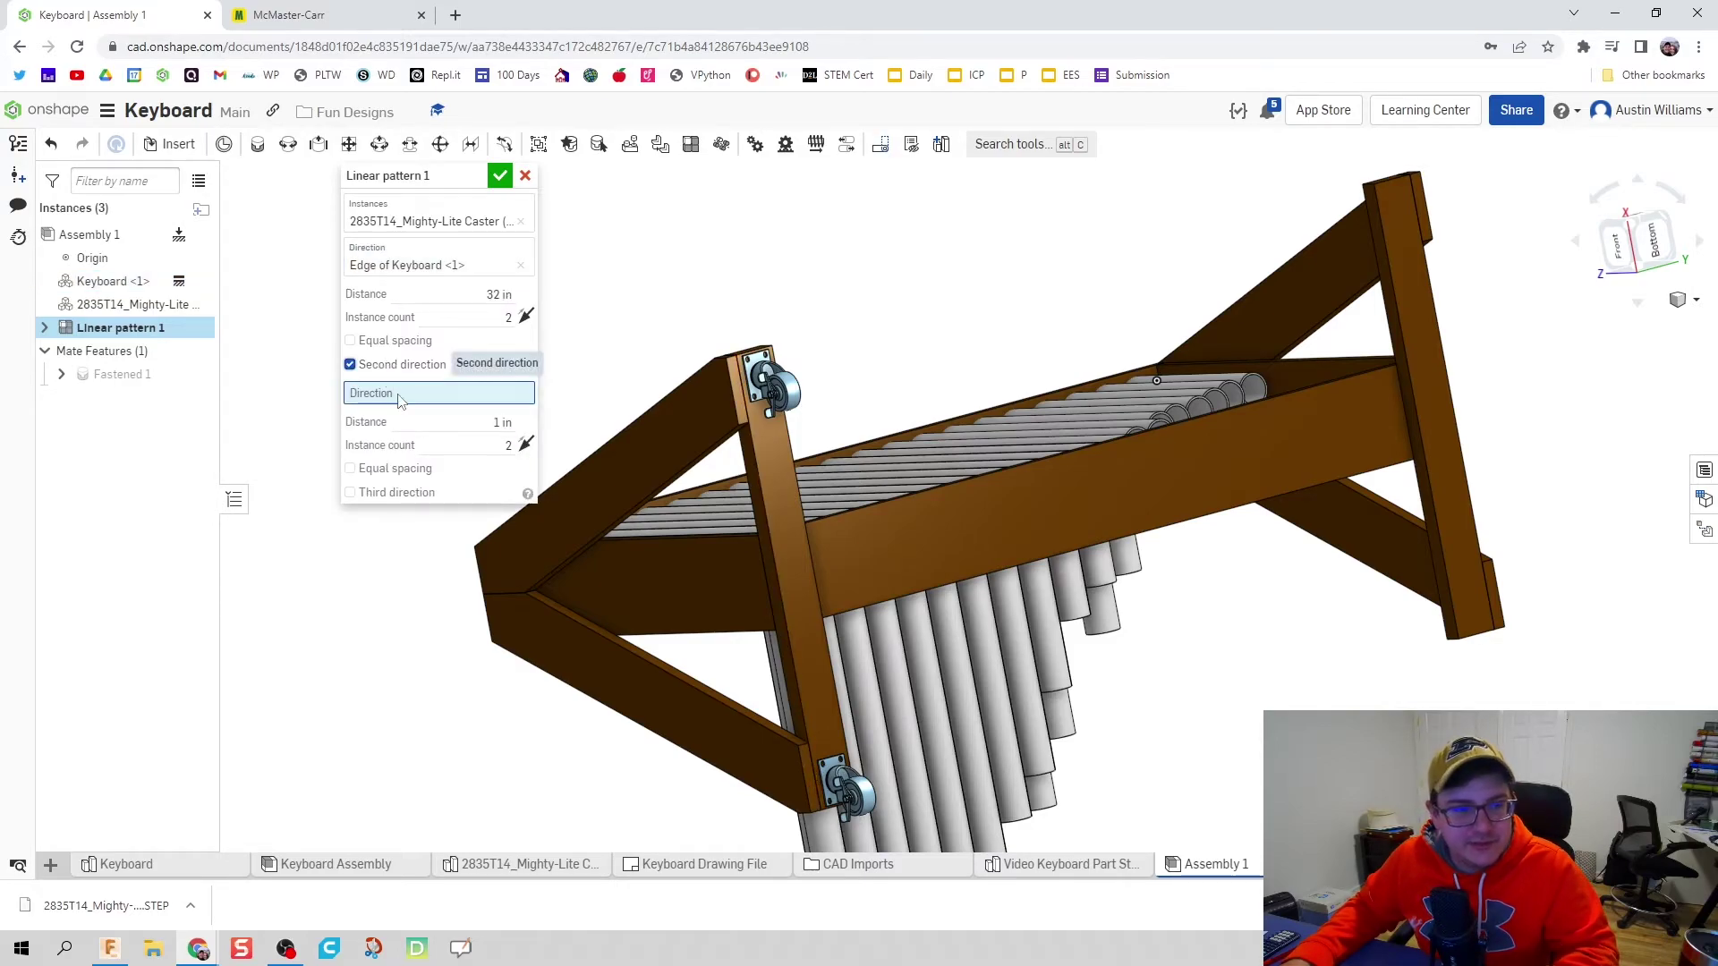
{"action": "left_click", "coordinate": [963, 481]}
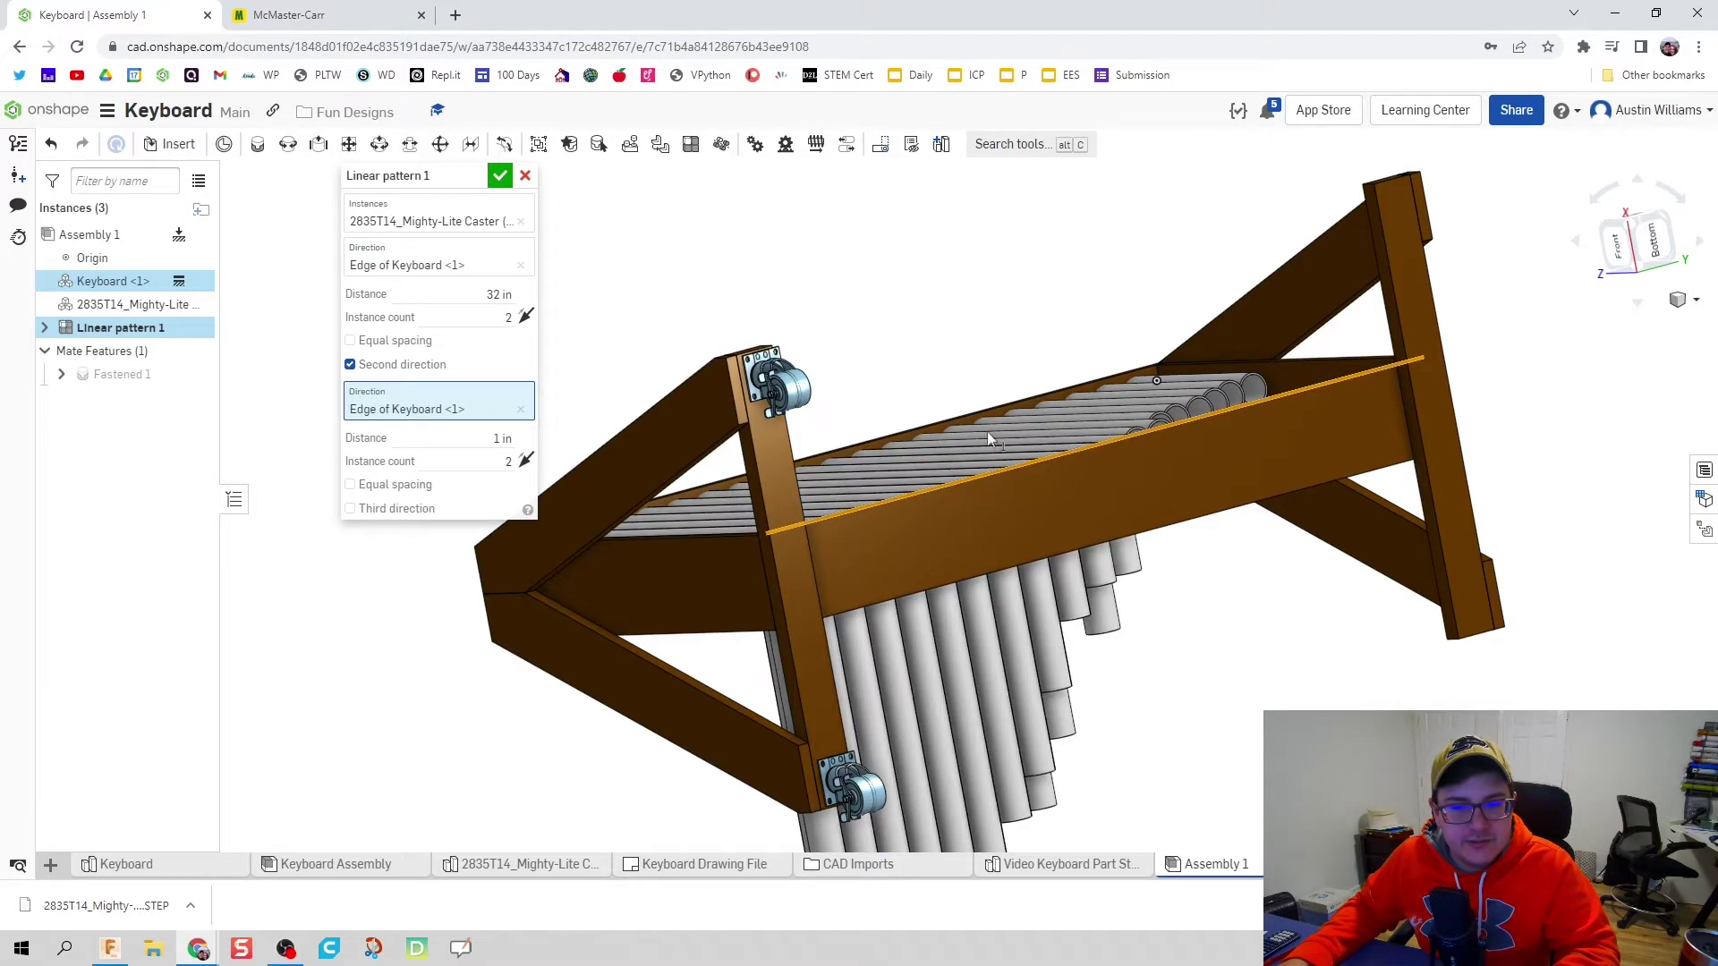
{"action": "right_click_drag", "start_coordinate": [1062, 237], "coordinate": [1016, 250]}
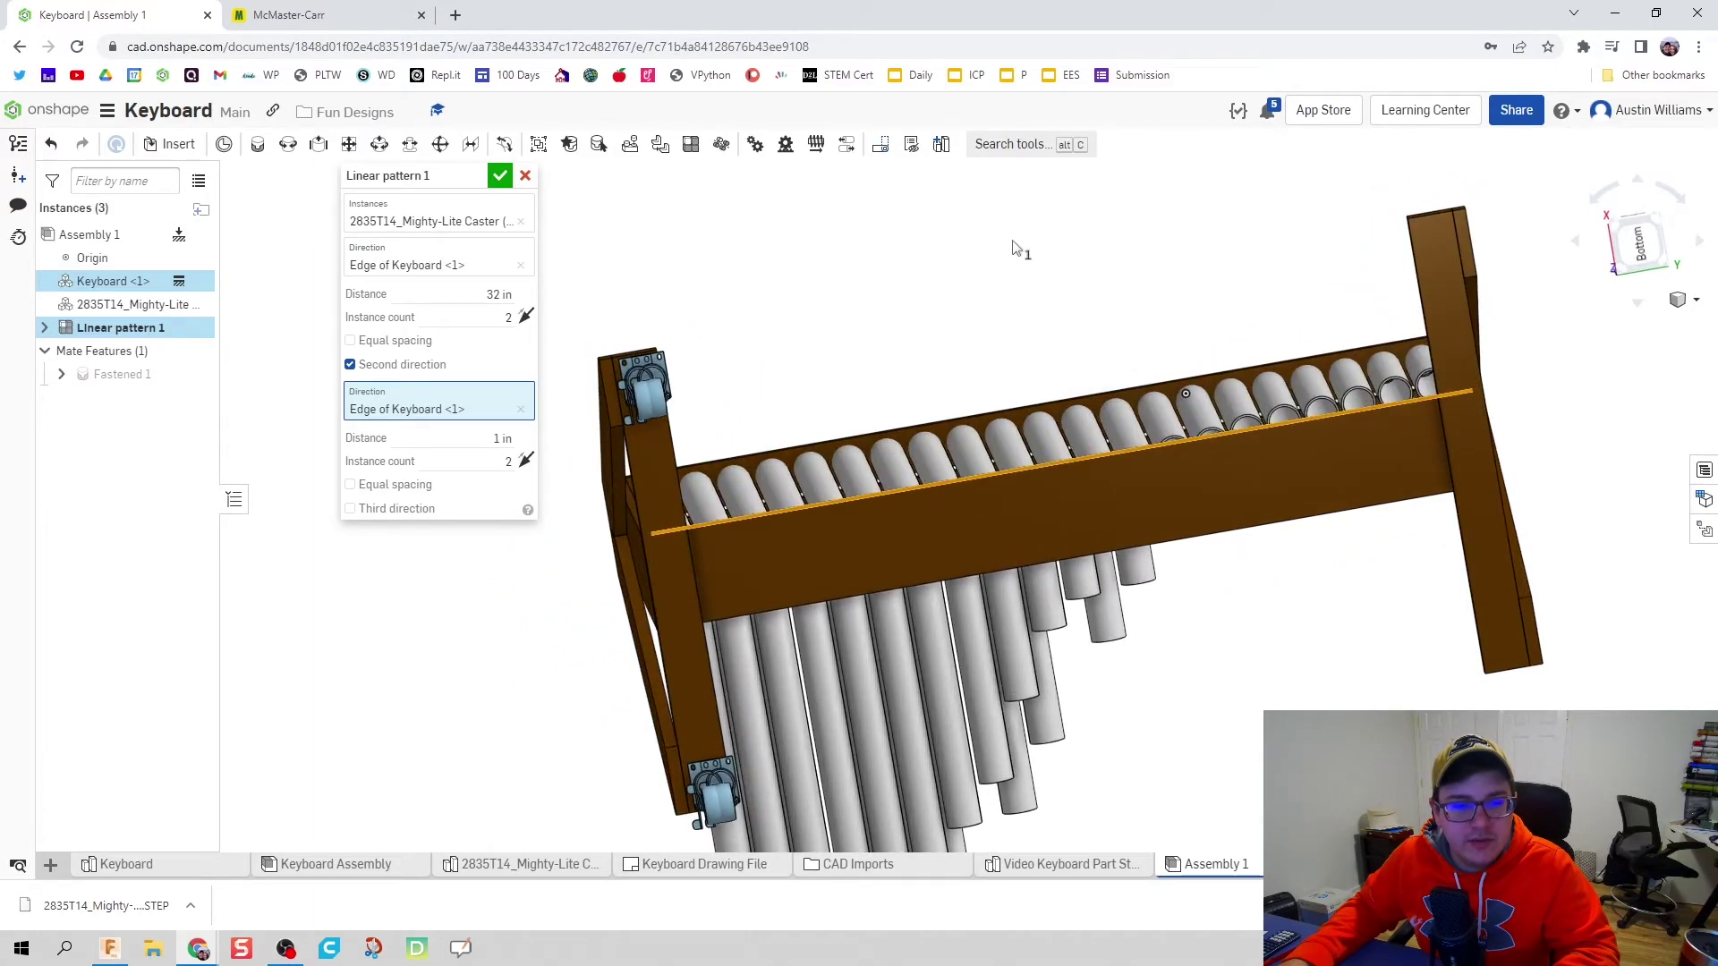
{"action": "left_click", "coordinate": [489, 444]}
{"action": "type", "text": "64"}
{"action": "key", "text": "Return"}
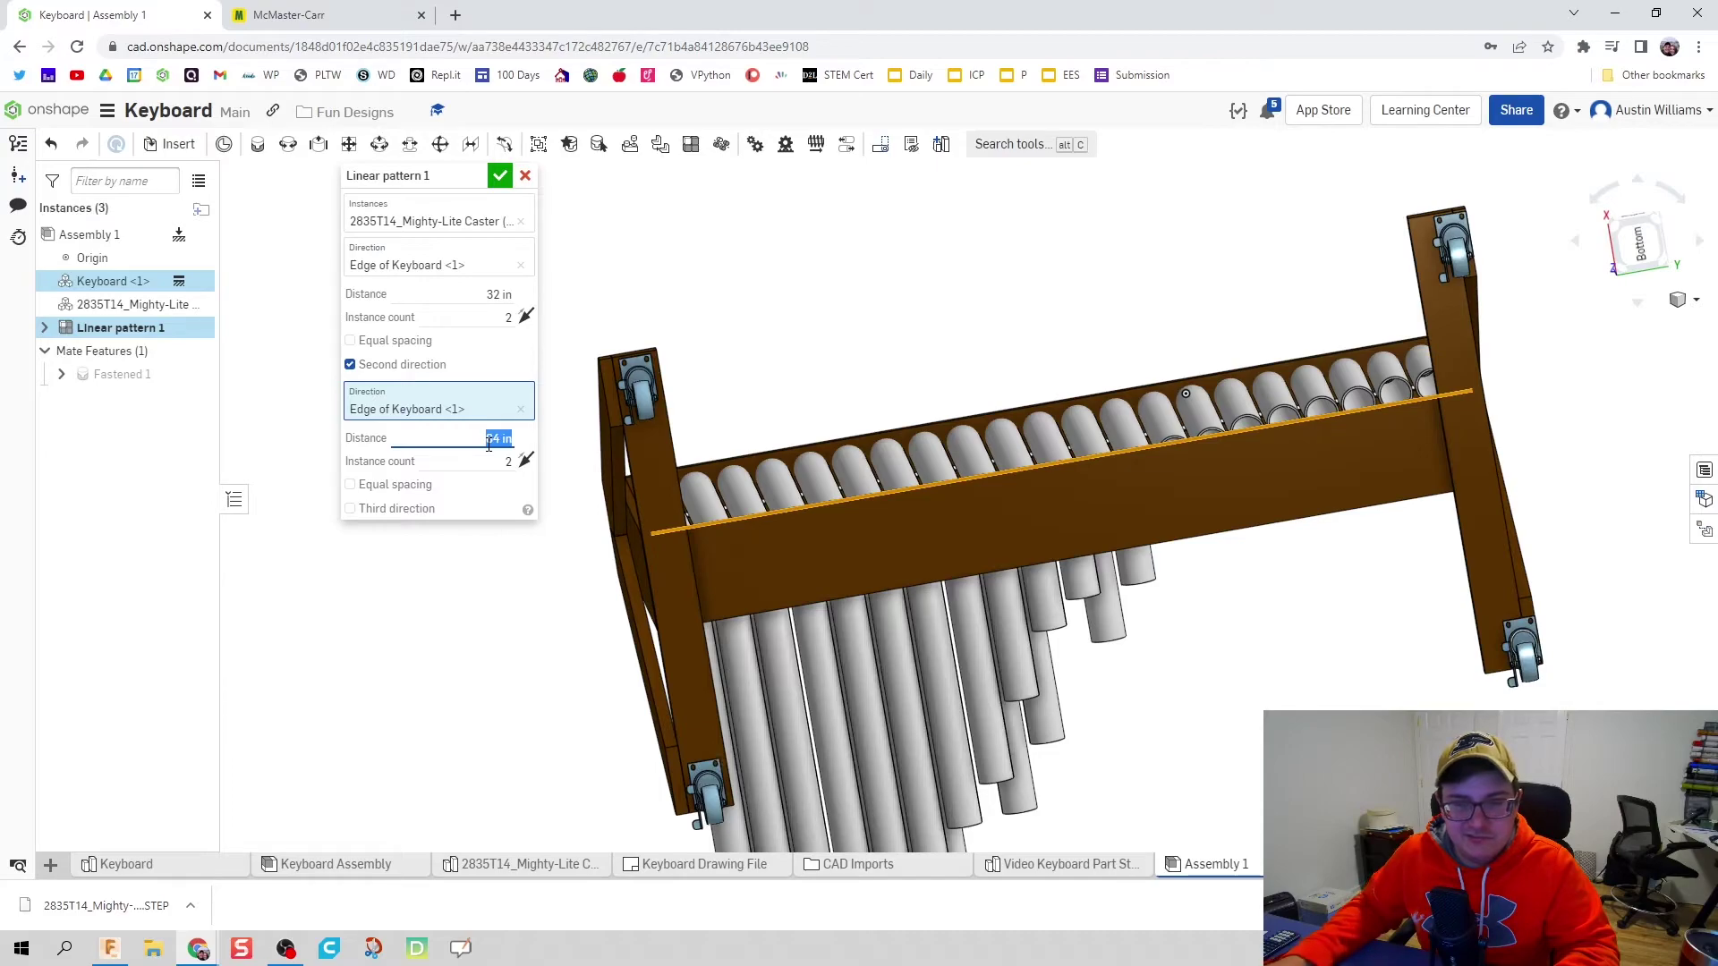
{"action": "type", "text": "63"}
{"action": "key", "text": "Return"}
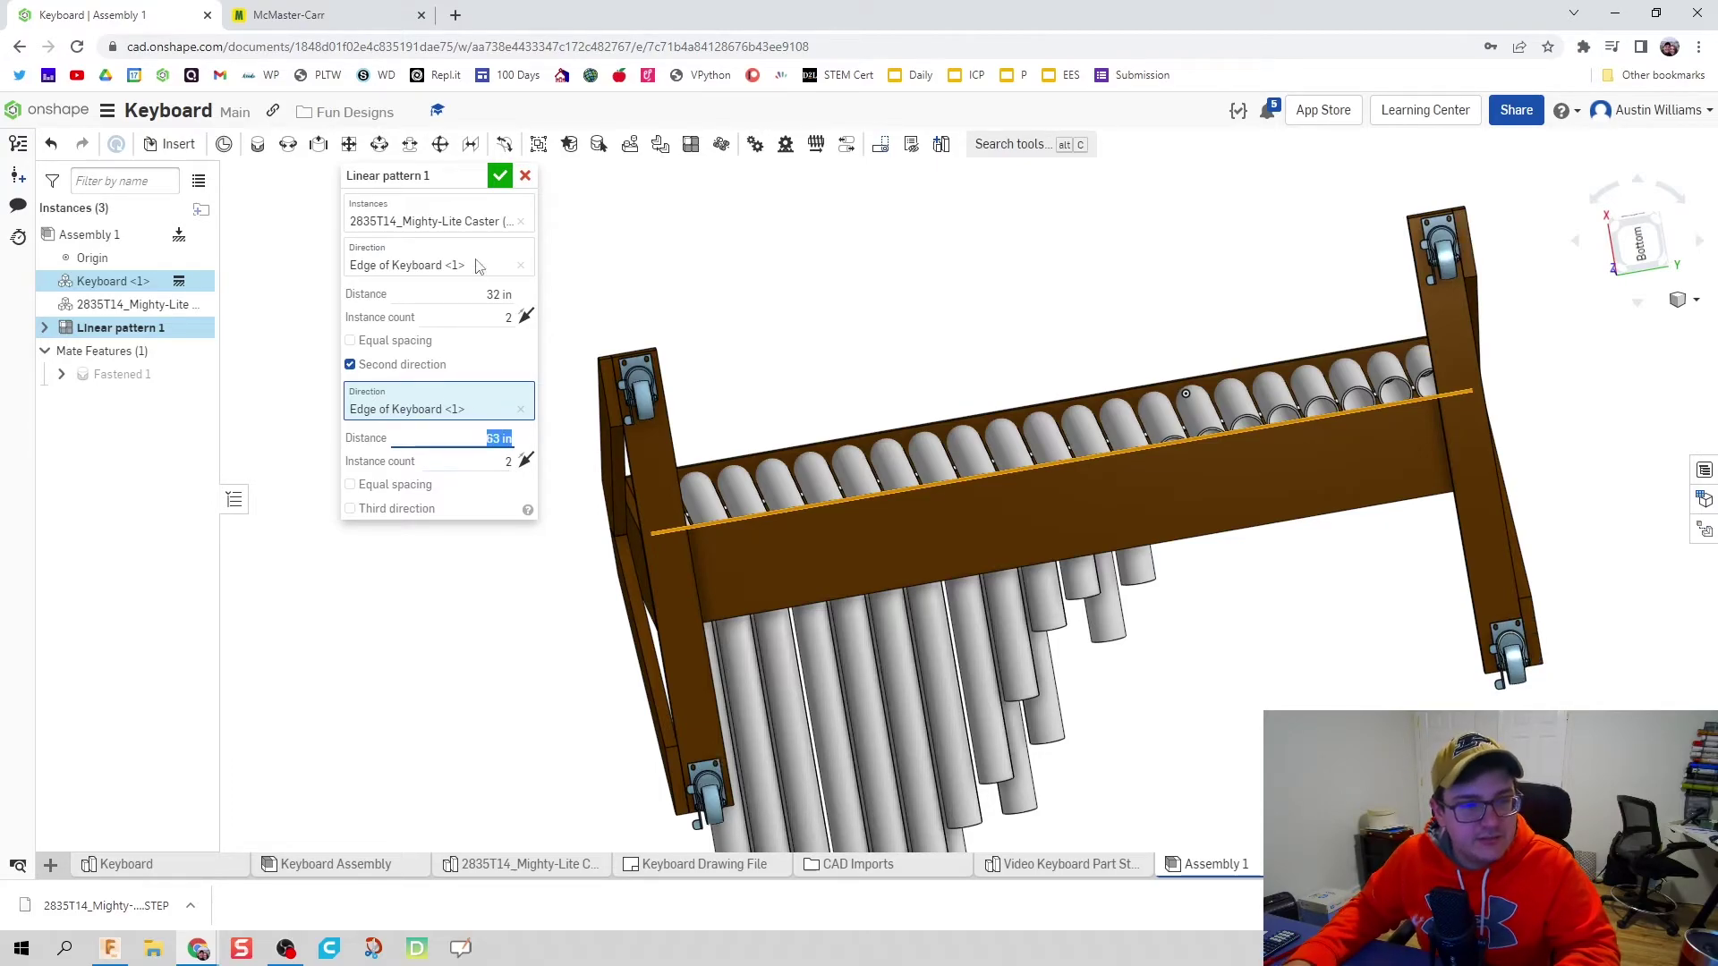
{"action": "left_click", "coordinate": [500, 177]}
{"action": "right_click_drag", "start_coordinate": [514, 364], "coordinate": [1456, 213]}
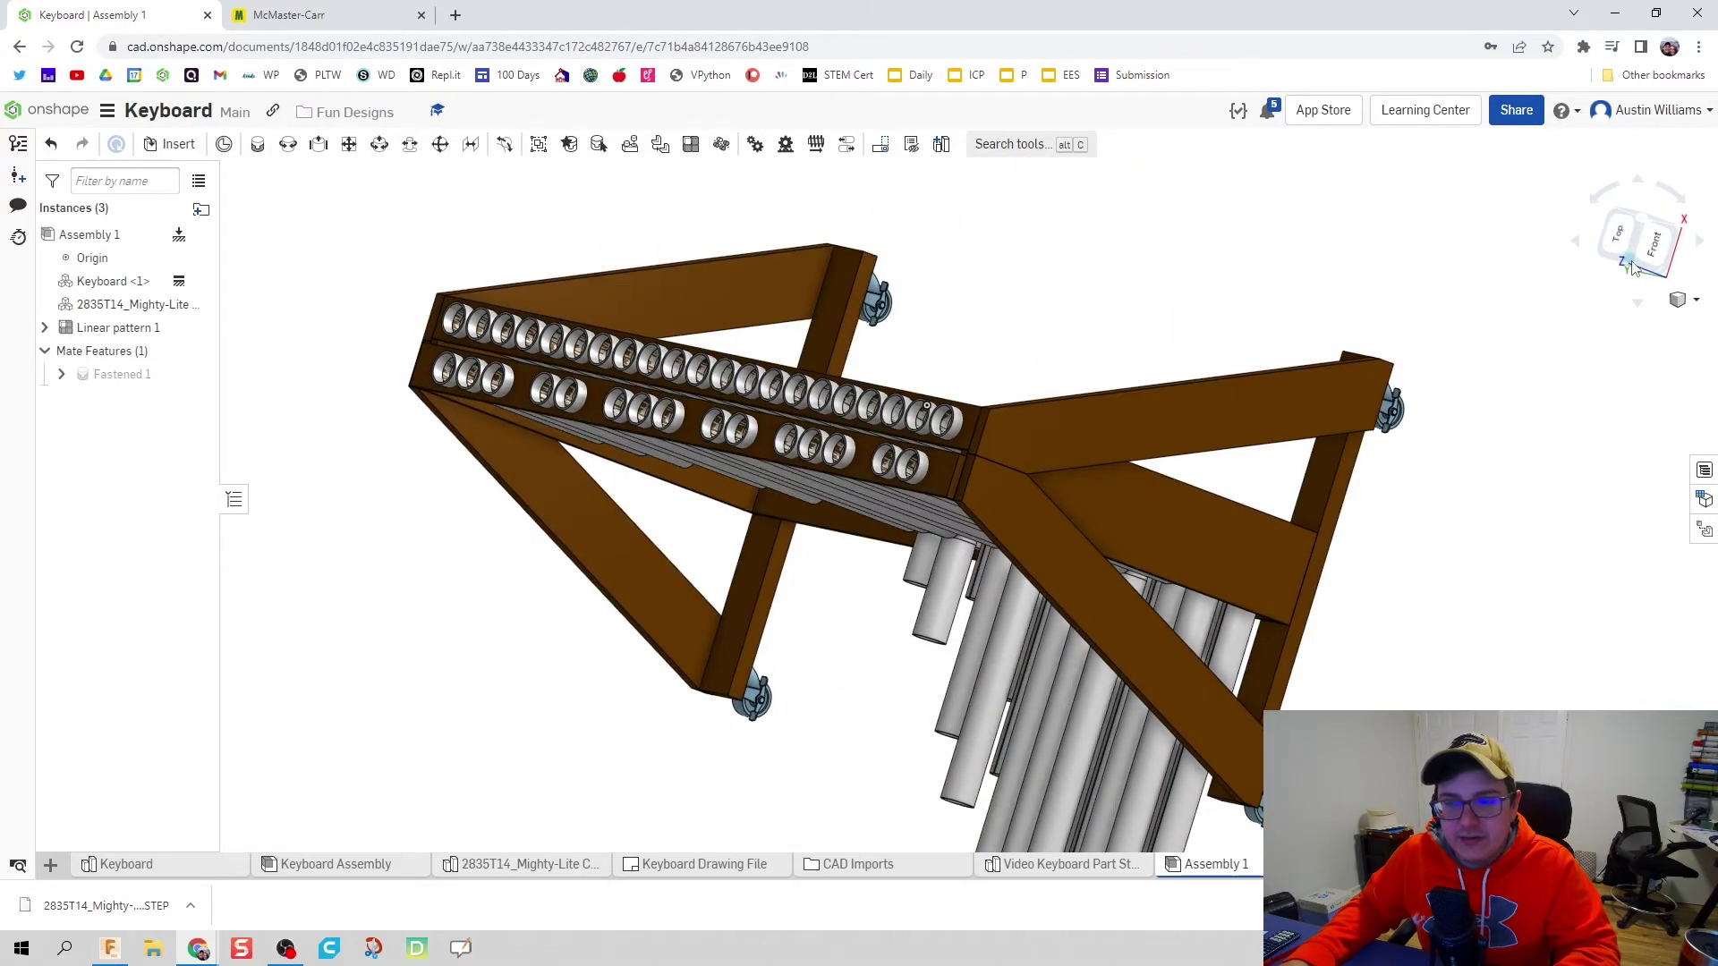
{"action": "right_click_drag", "start_coordinate": [1633, 268], "coordinate": [1260, 589]}
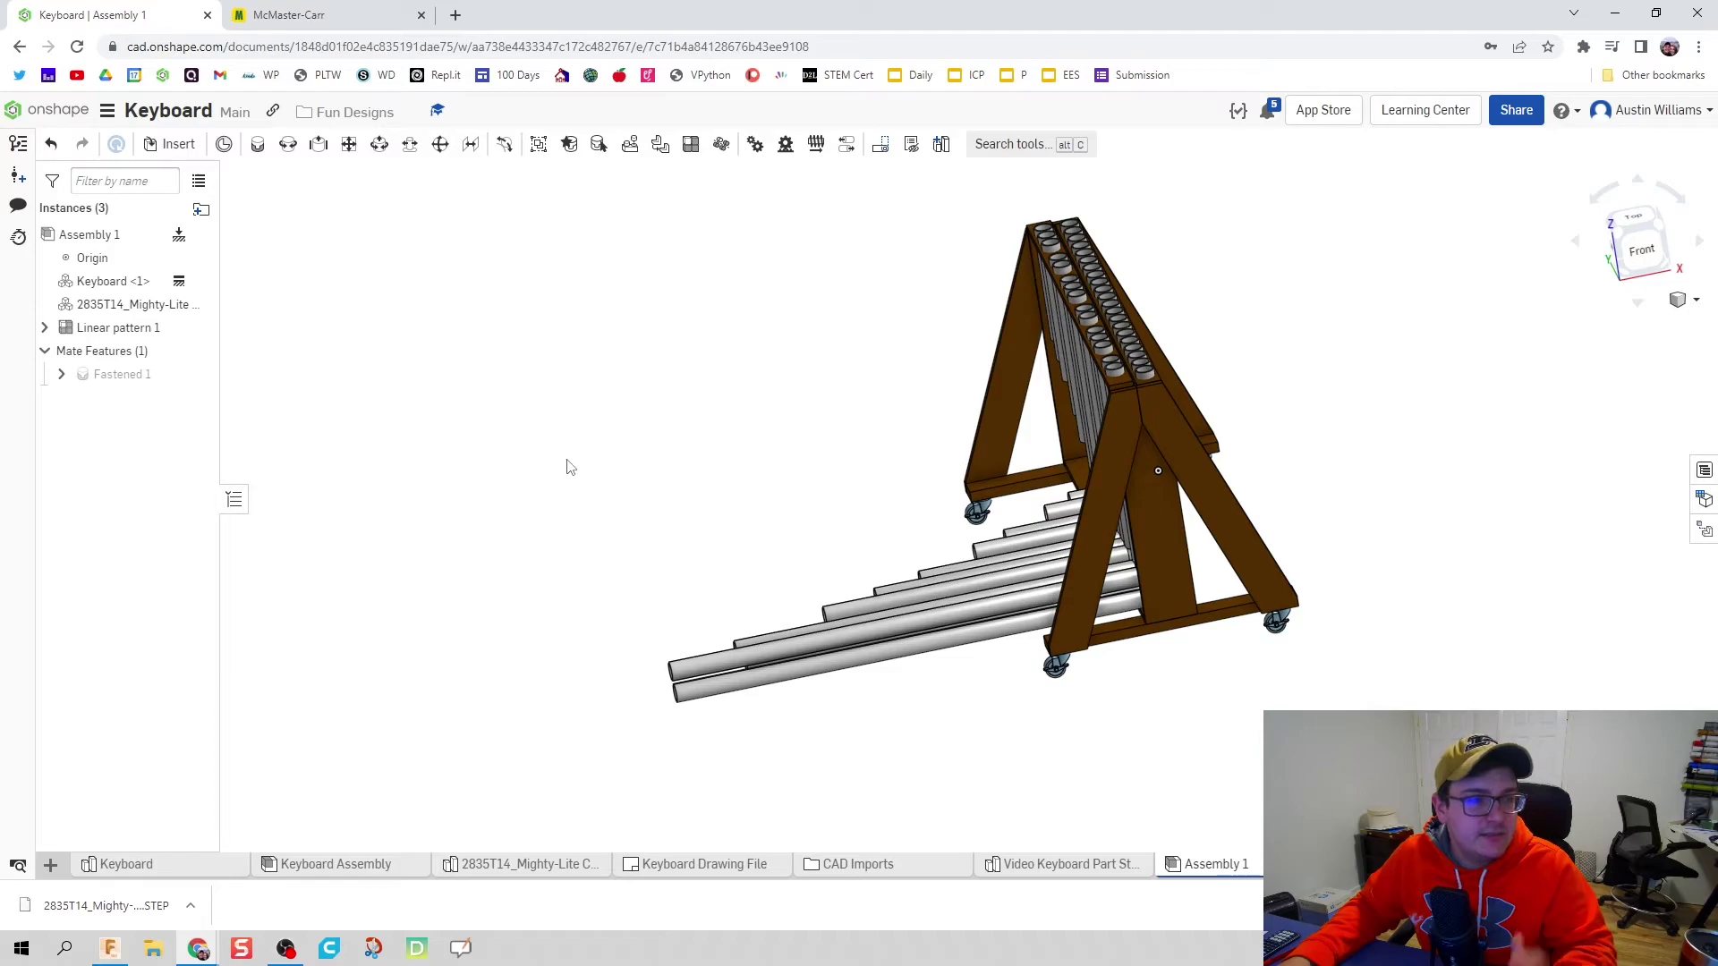
{"action": "middle_click_drag", "start_coordinate": [894, 476], "coordinate": [650, 443]}
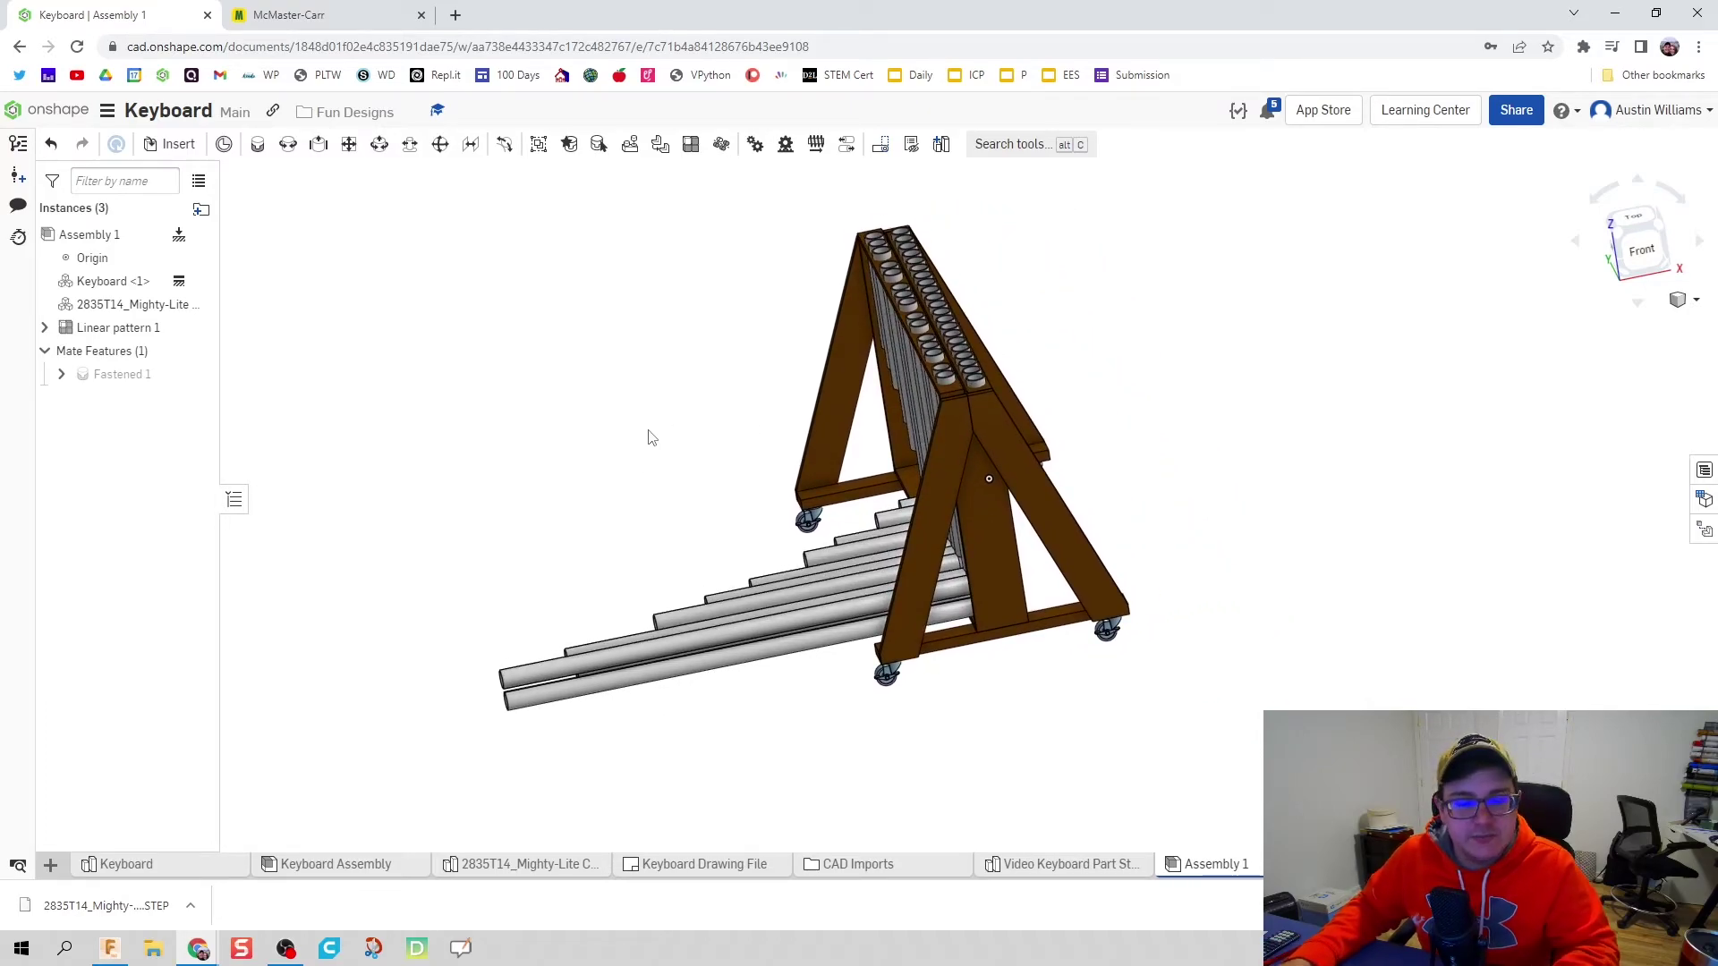
{"action": "right_click_drag", "start_coordinate": [650, 438], "coordinate": [667, 410]}
{"action": "scroll", "coordinate": [506, 391], "scroll_direction": "up", "scroll_amount": 3}
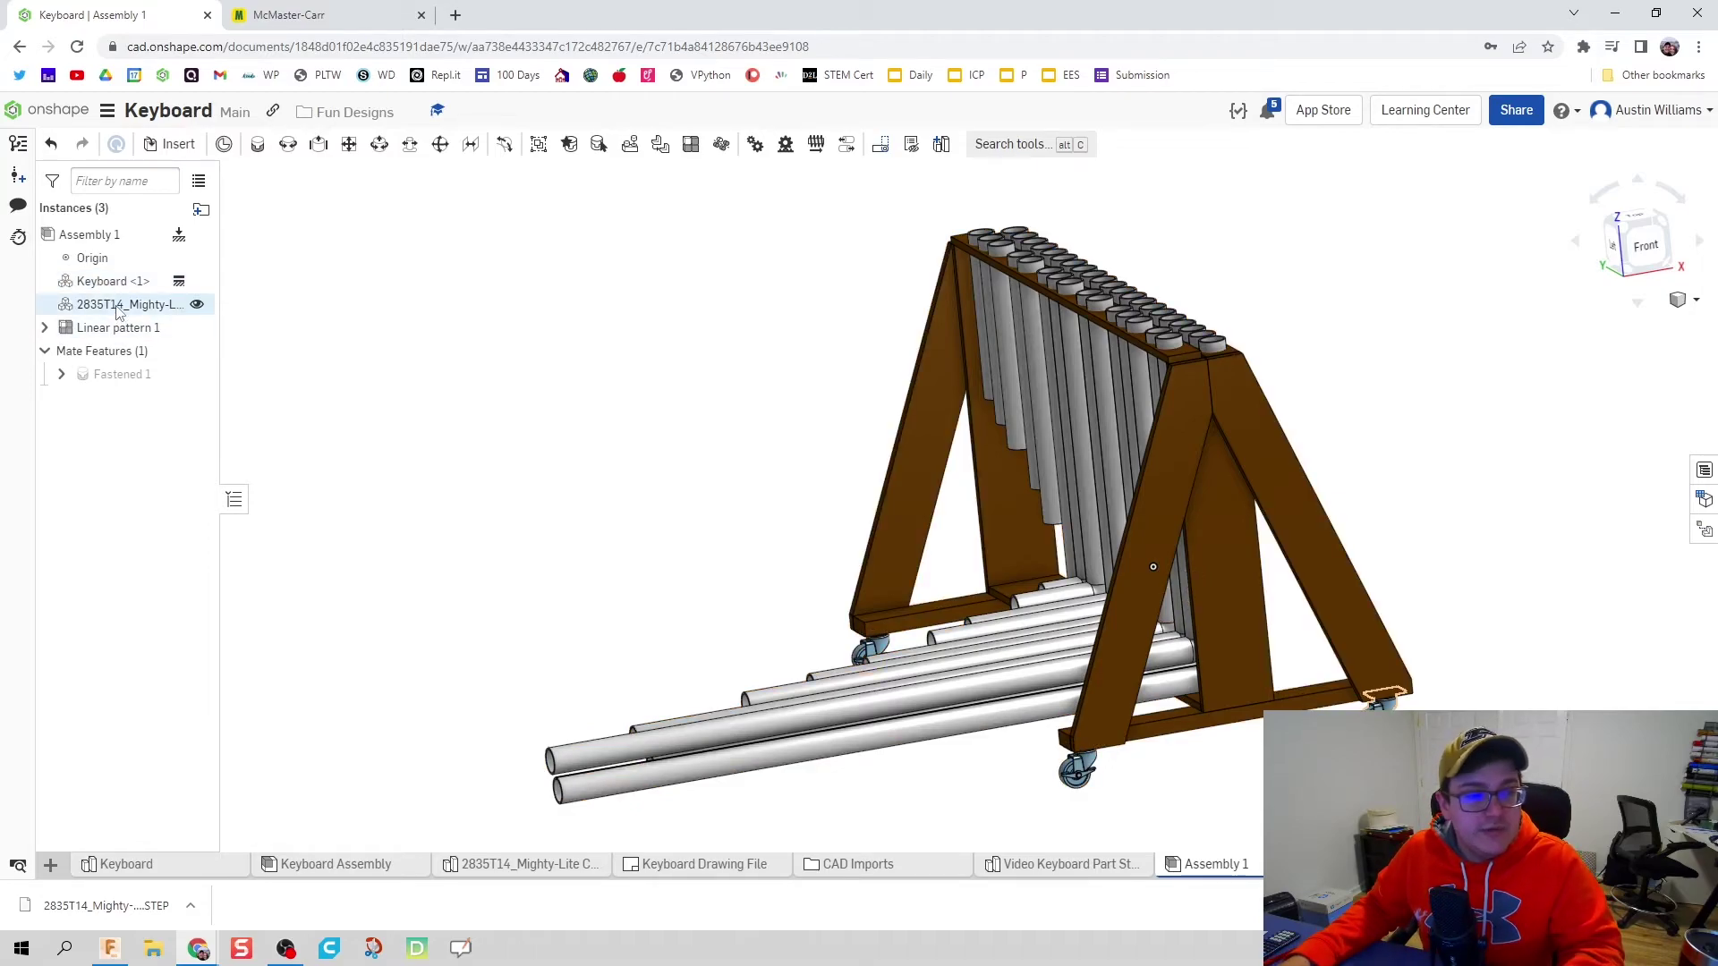
{"action": "left_click", "coordinate": [252, 16]}
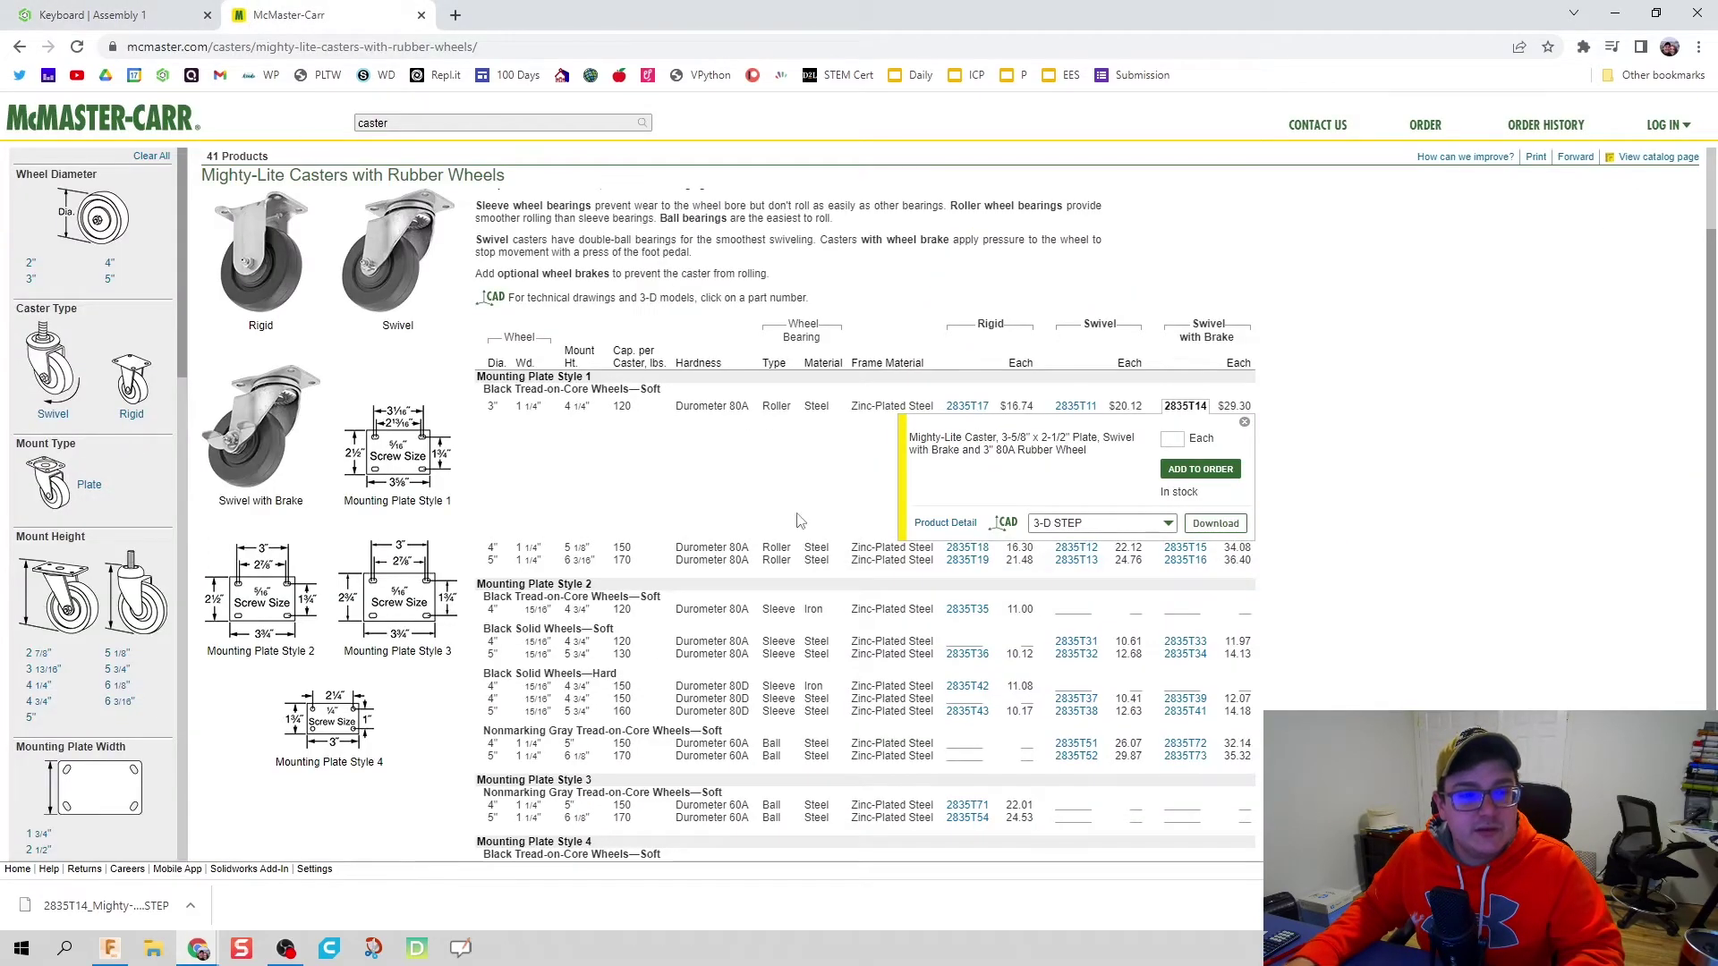
{"action": "left_click", "coordinate": [89, 15]}
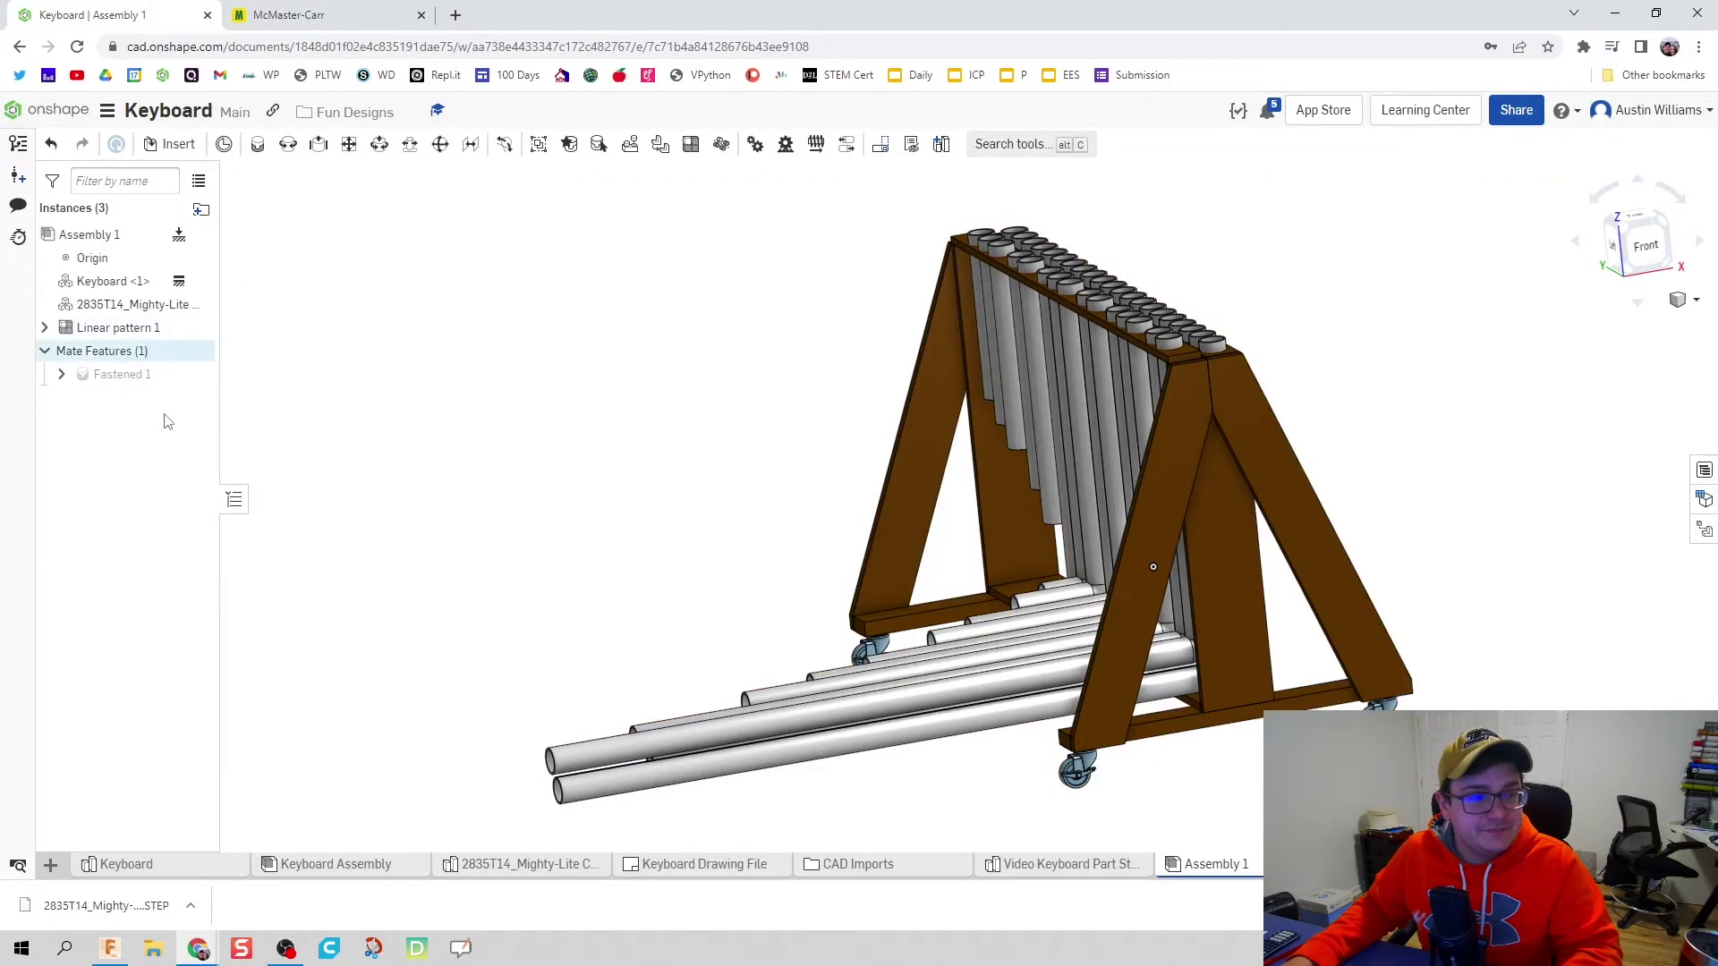
{"action": "mouse_move", "coordinate": [162, 387]}
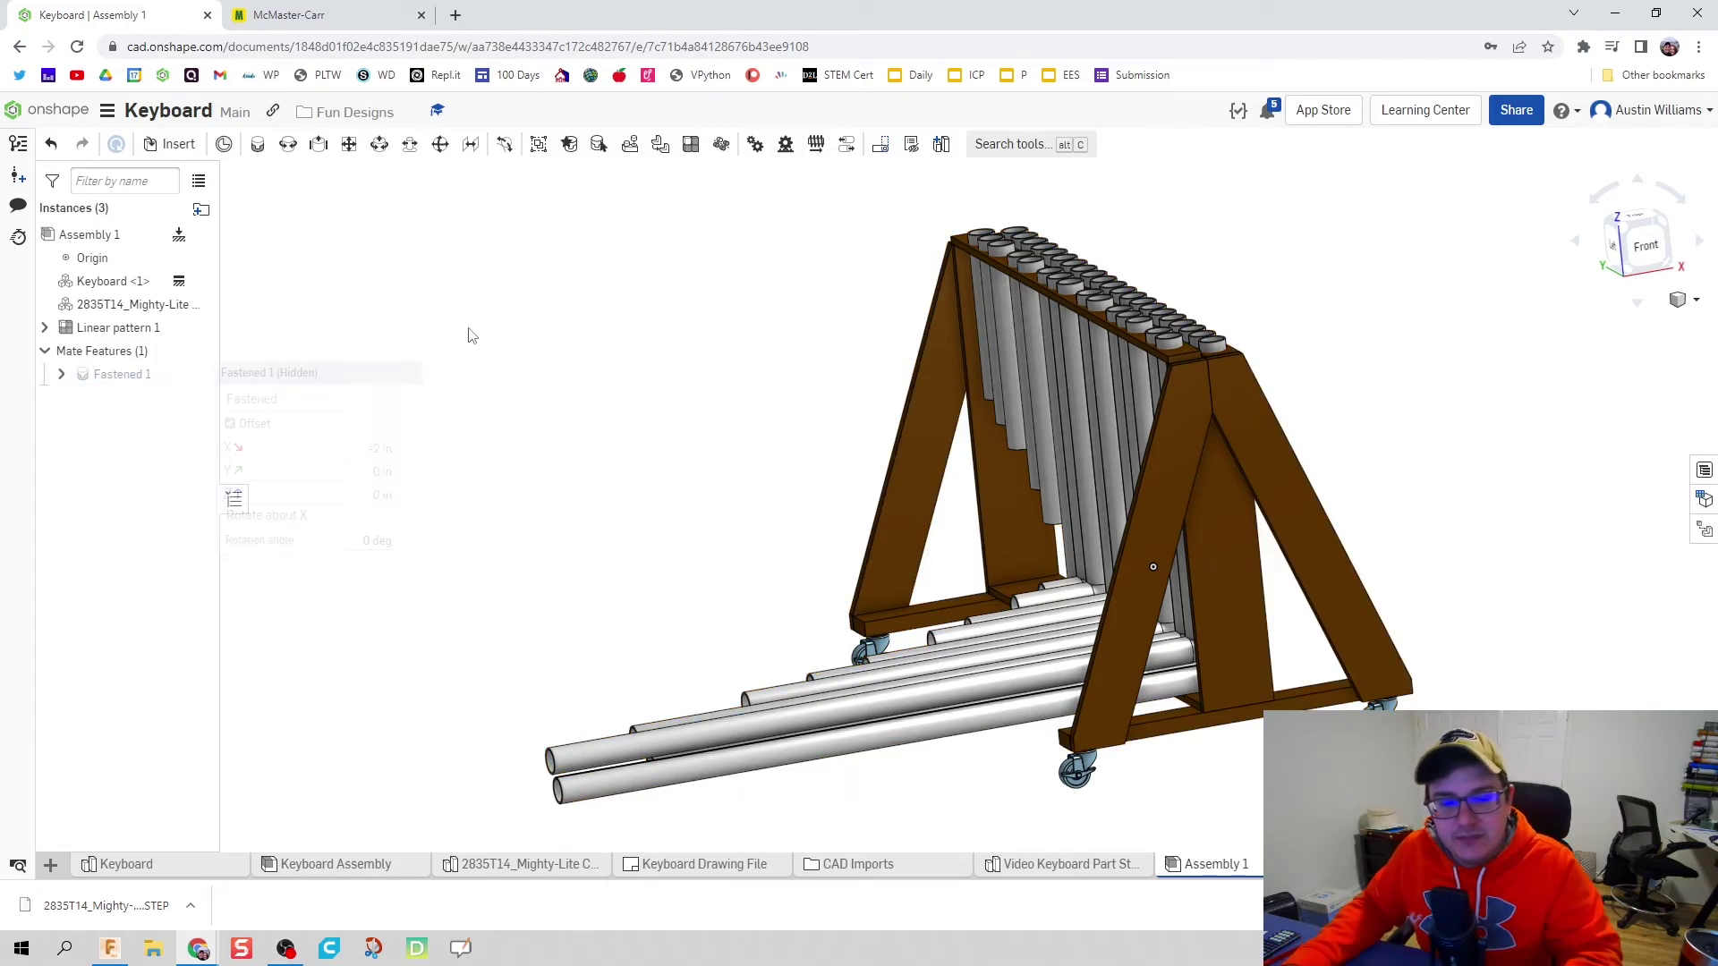
{"action": "right_click_drag", "start_coordinate": [821, 452], "coordinate": [689, 409]}
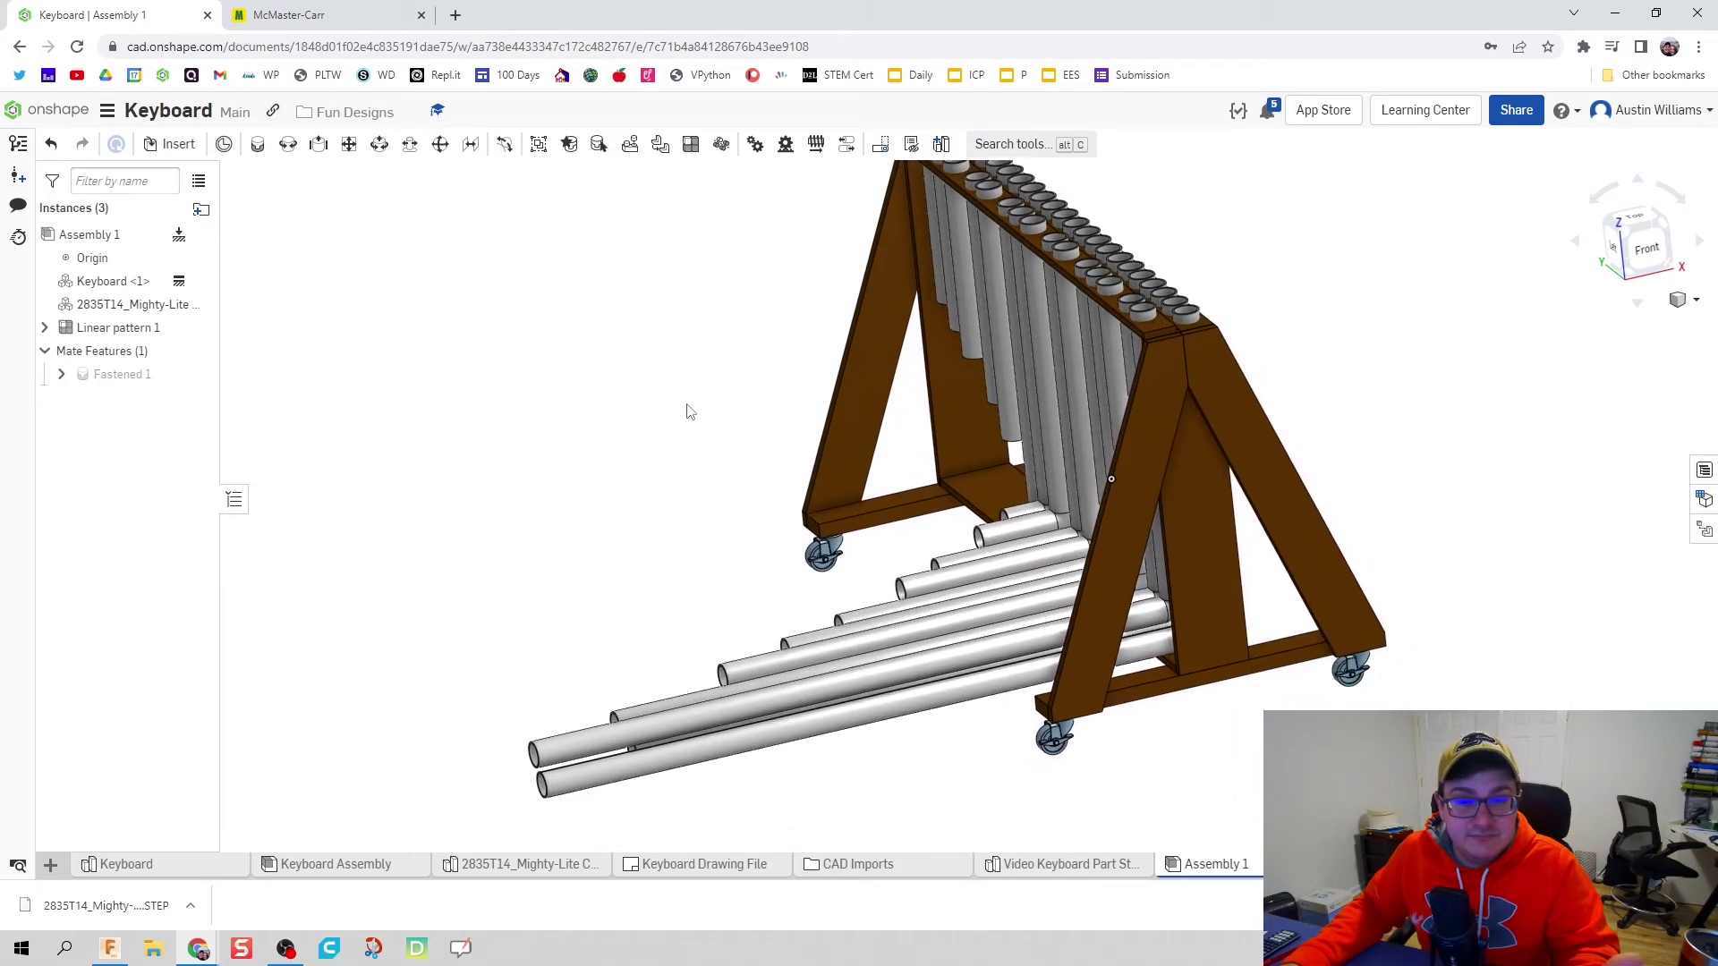
{"action": "right_click", "coordinate": [689, 411]}
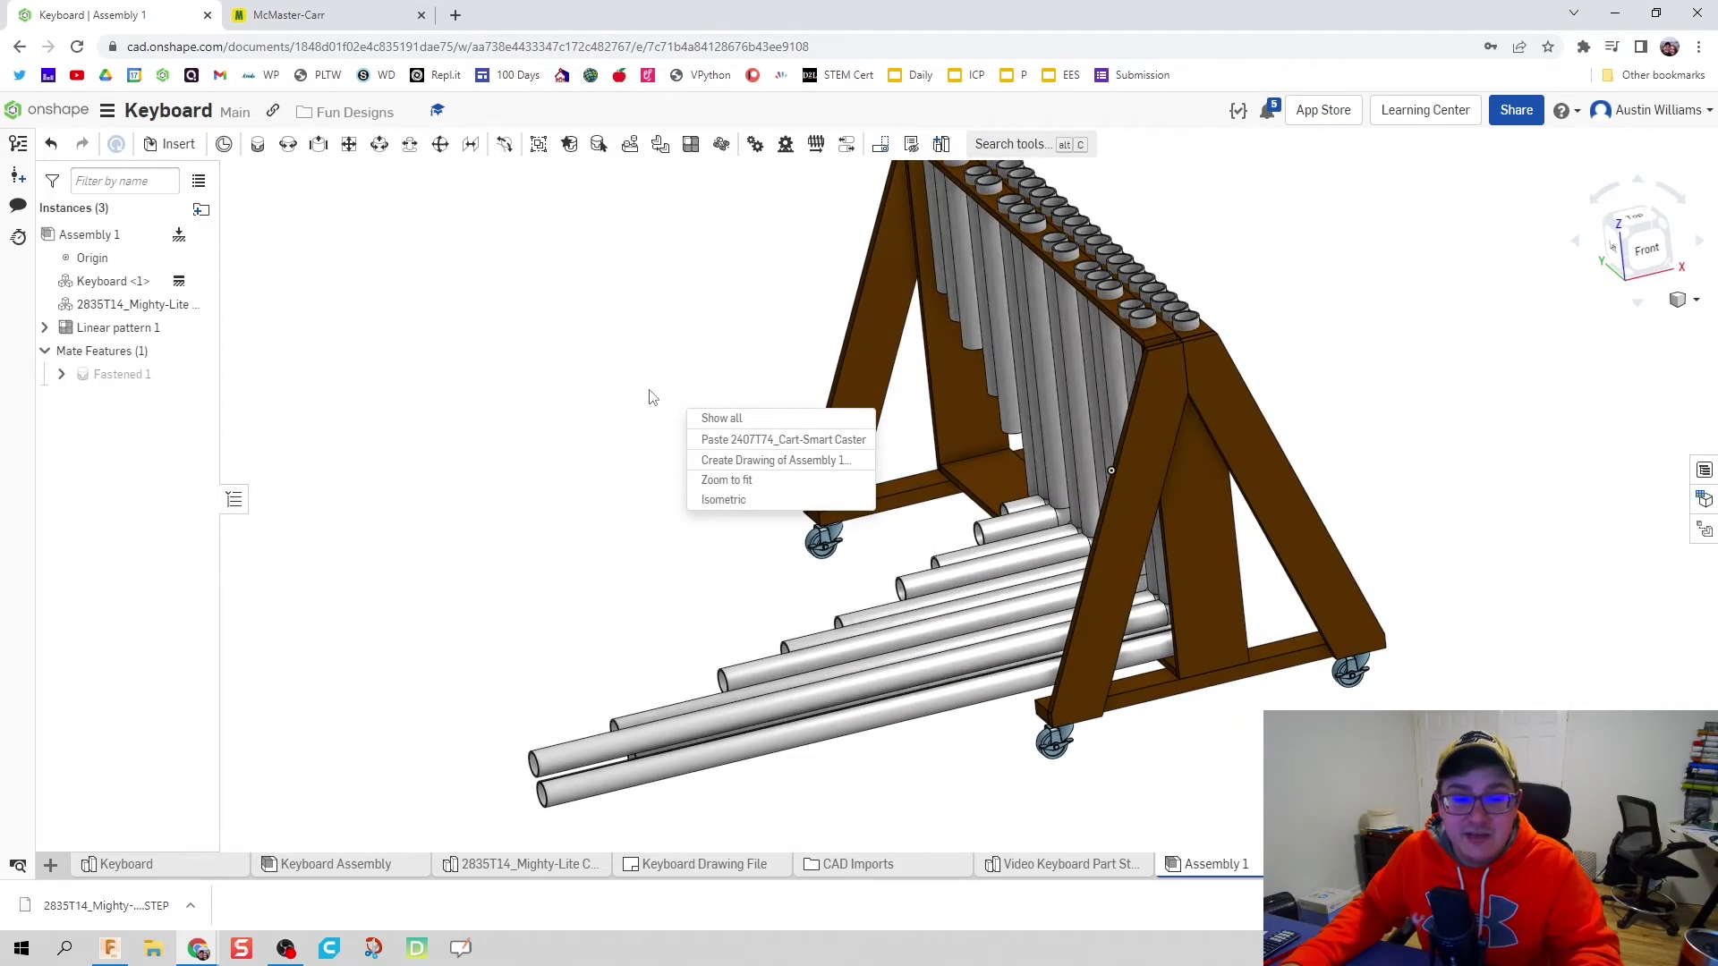
{"action": "right_click_drag", "start_coordinate": [653, 395], "coordinate": [675, 421]}
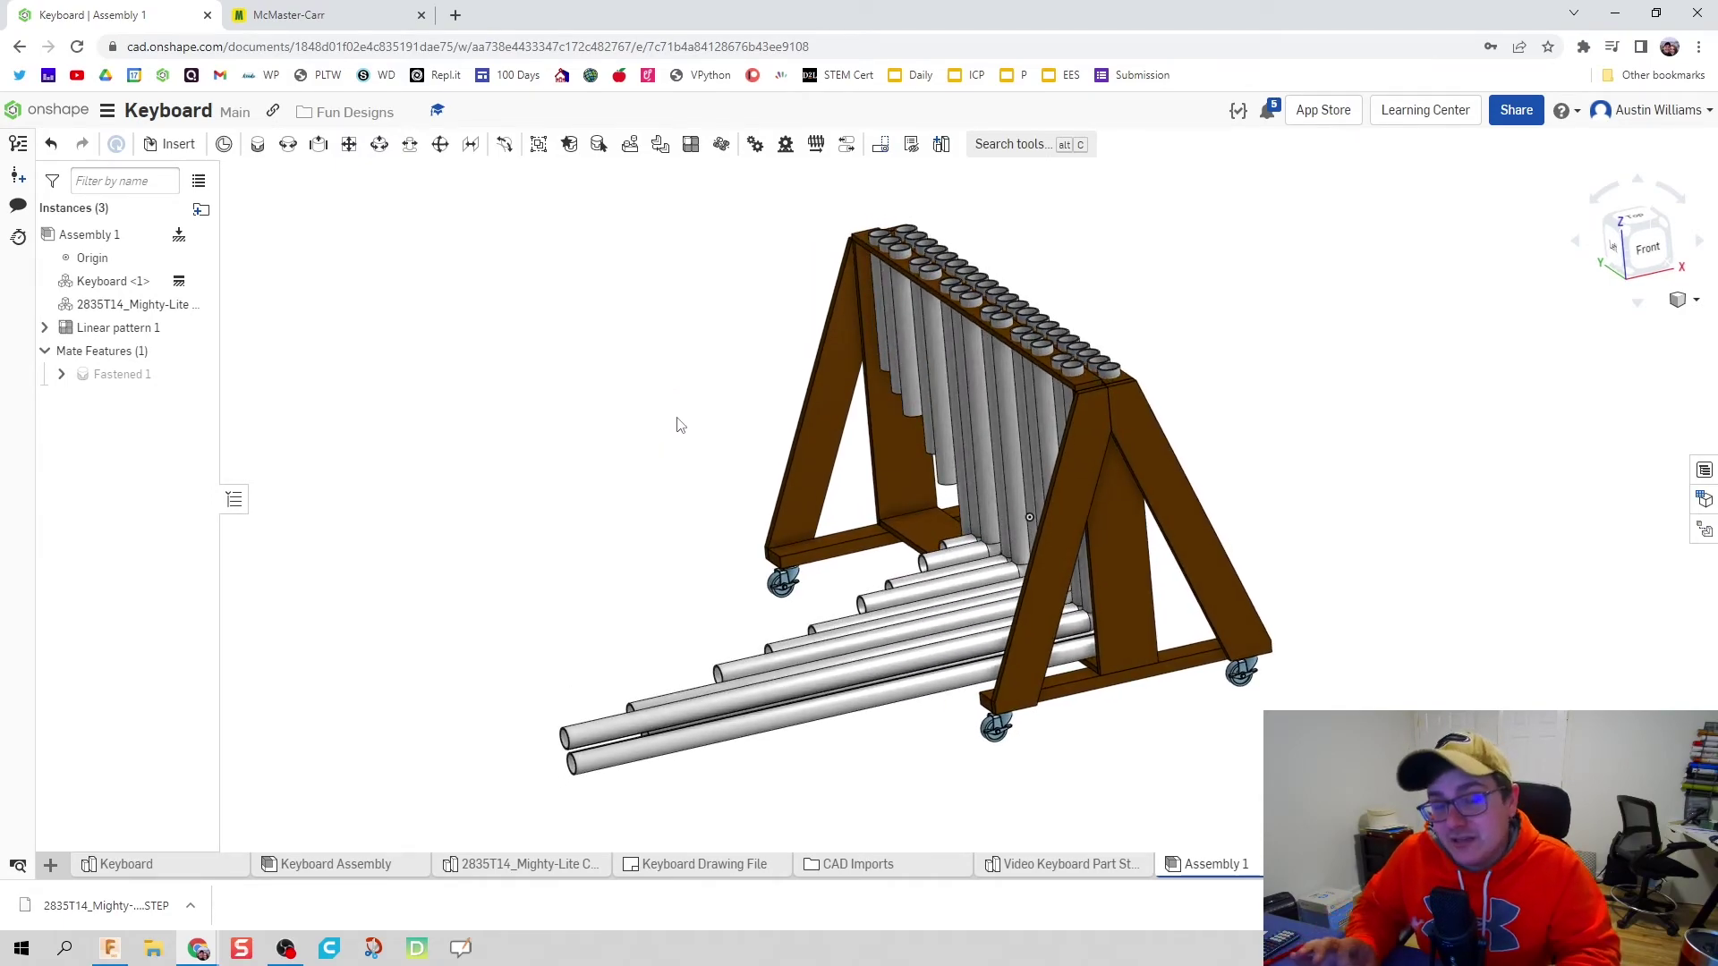